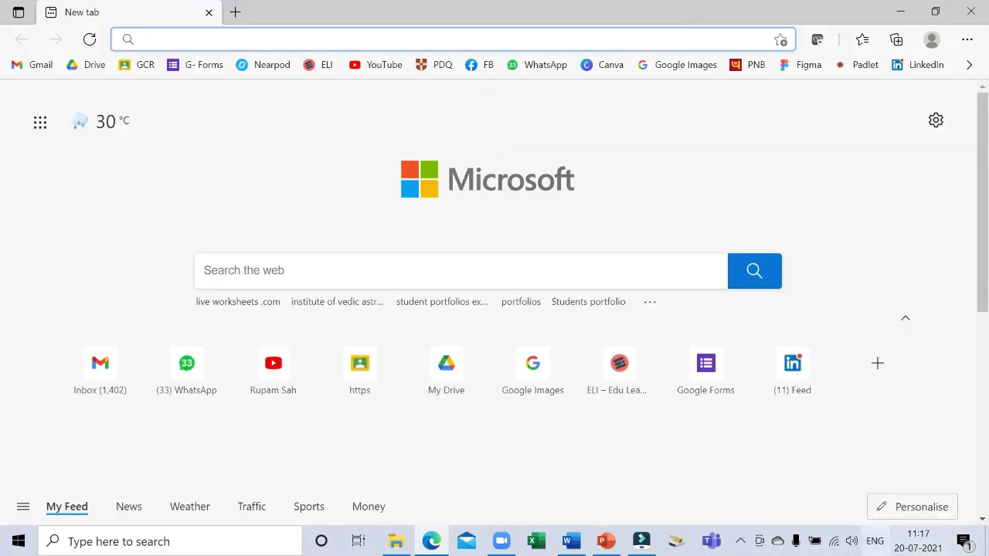
Load sites.google.com and browse the new-site templates on the Sites home page.
type("si")
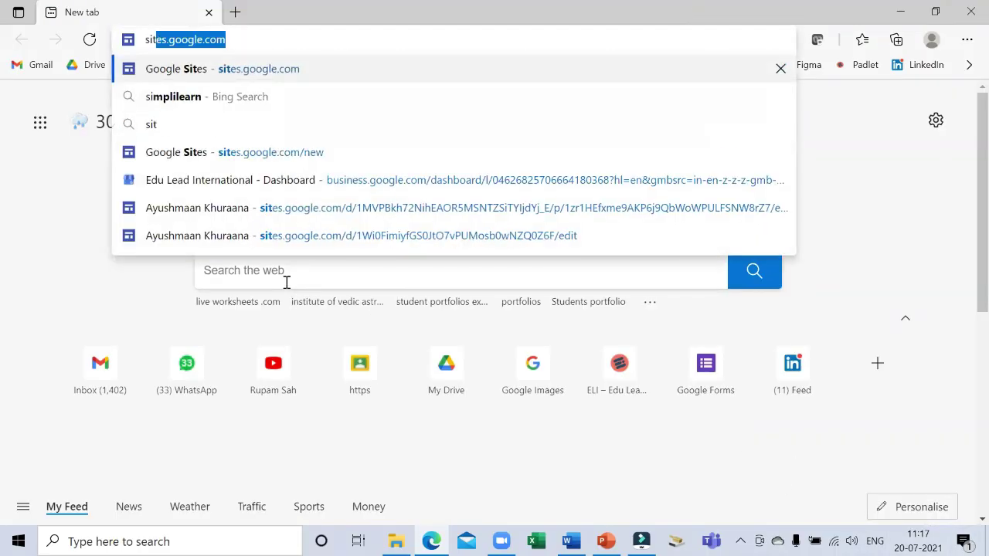
type("tes")
key("Return")
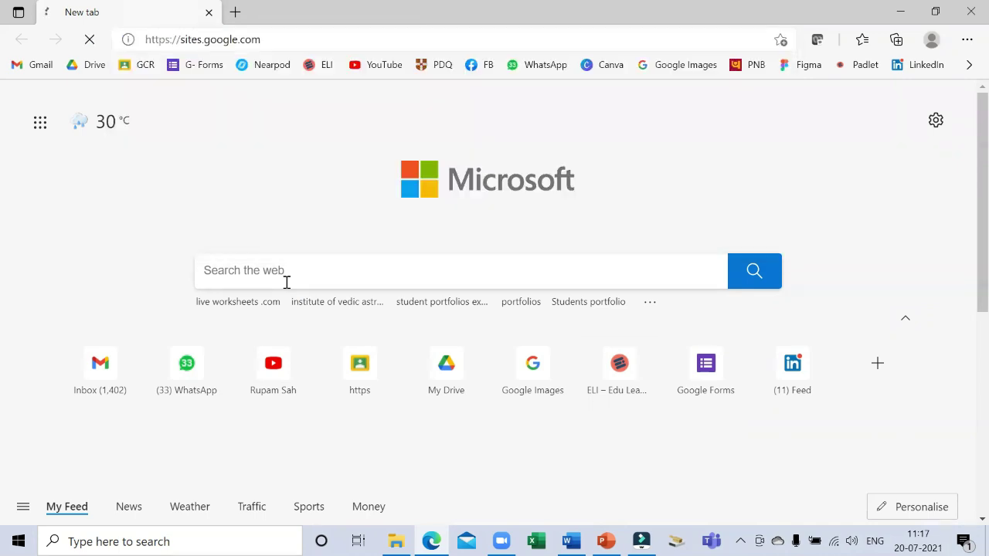
scroll(494, 309, "down", 2)
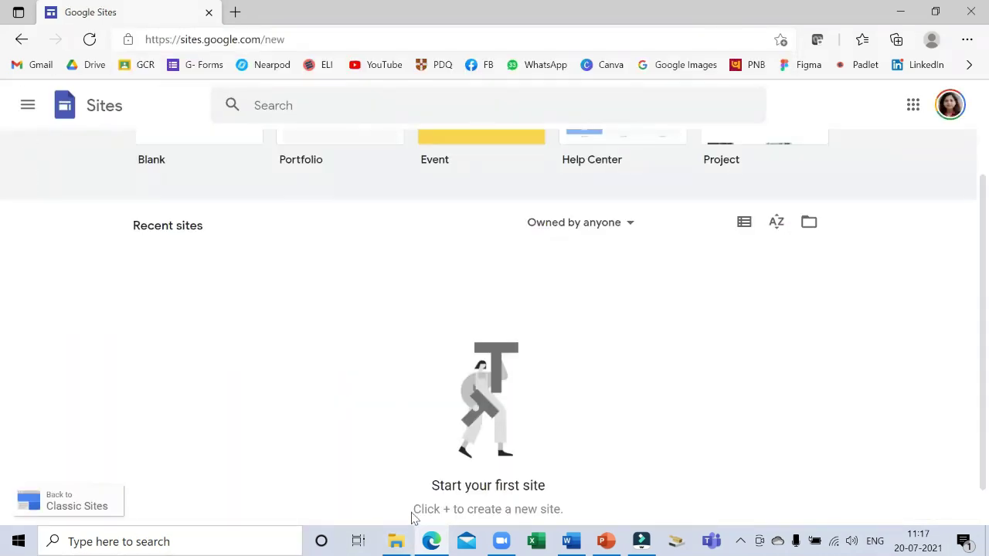
scroll(379, 355, "up", 2)
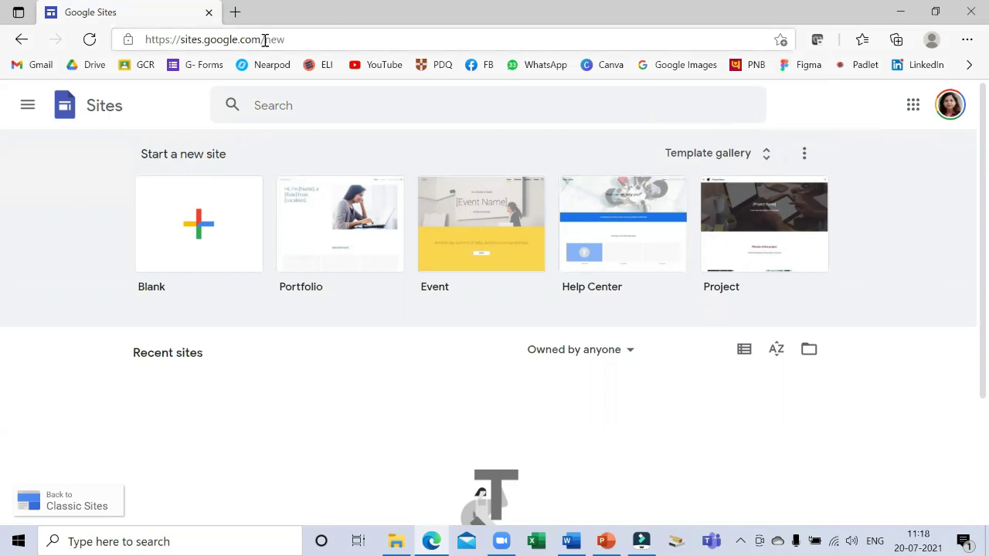
Create a site from the Portfolio template and replace the 'Your Name' site title with the student's name.
left_click(345, 233)
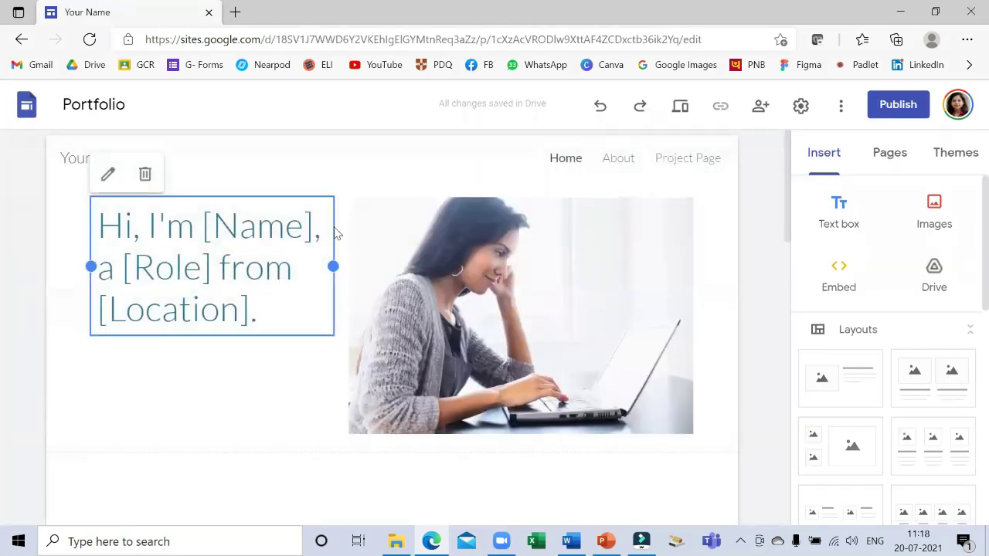
left_click(177, 160)
key("BackSpace")
key("BackSpace")
key("BackSpace")
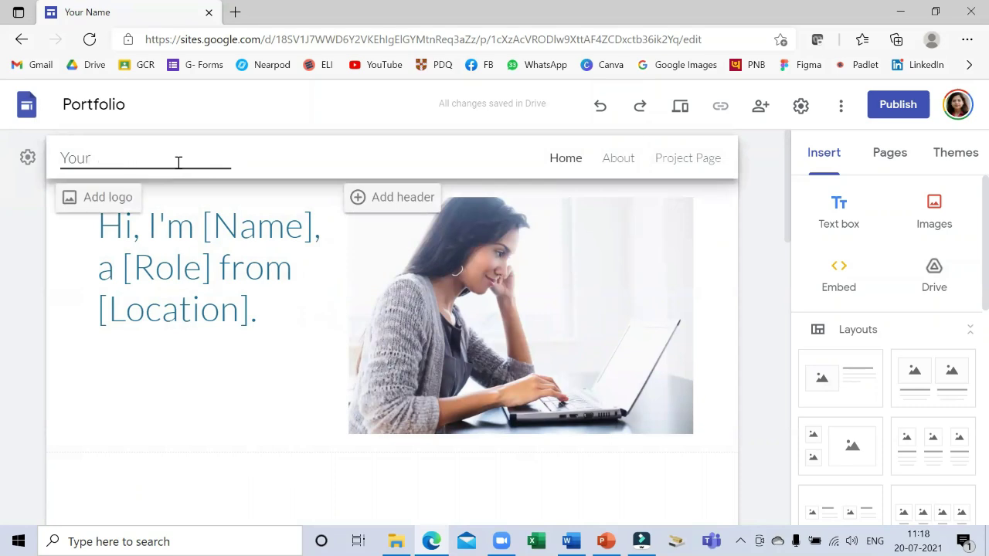
key("BackSpace")
key("BackSpace")
key("BackSpace")
type("Ayu")
type("shmaa")
type("n Khuraana")
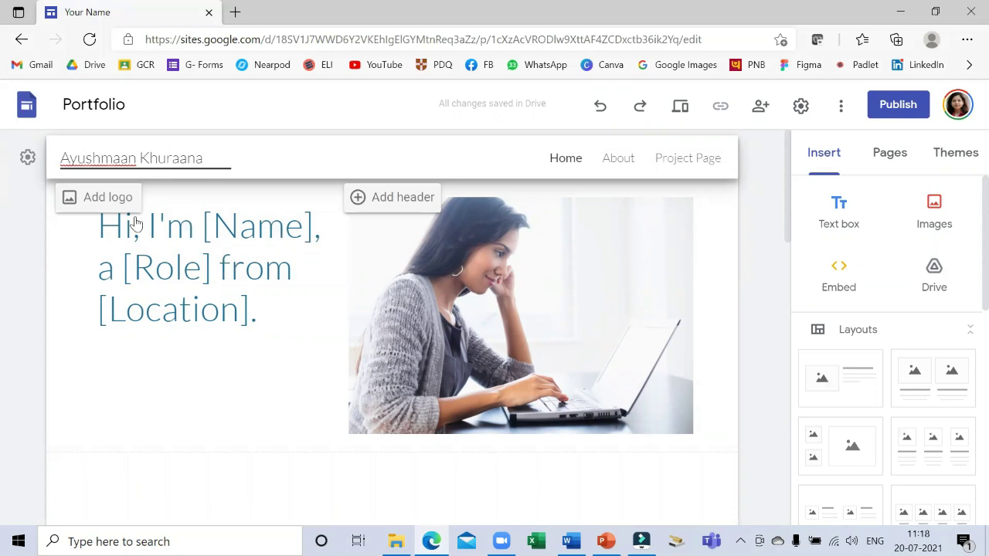
left_click(157, 268)
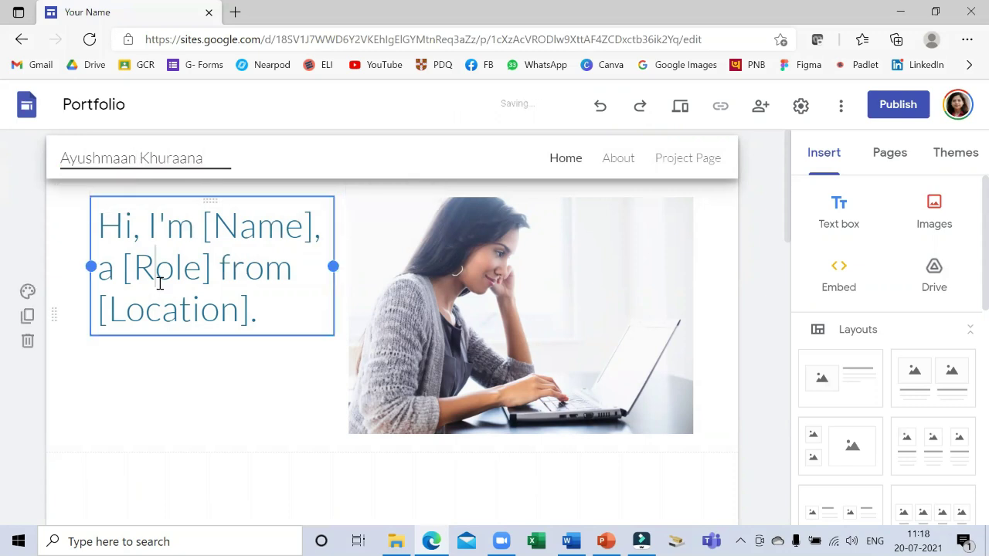
Replace the heading with the student's ABC School, class X-A introduction in bold Comic Sans MS, size 18.
mouse_move(100, 222)
left_mouse_down()
mouse_move(210, 287)
mouse_move(283, 313)
left_mouse_up()
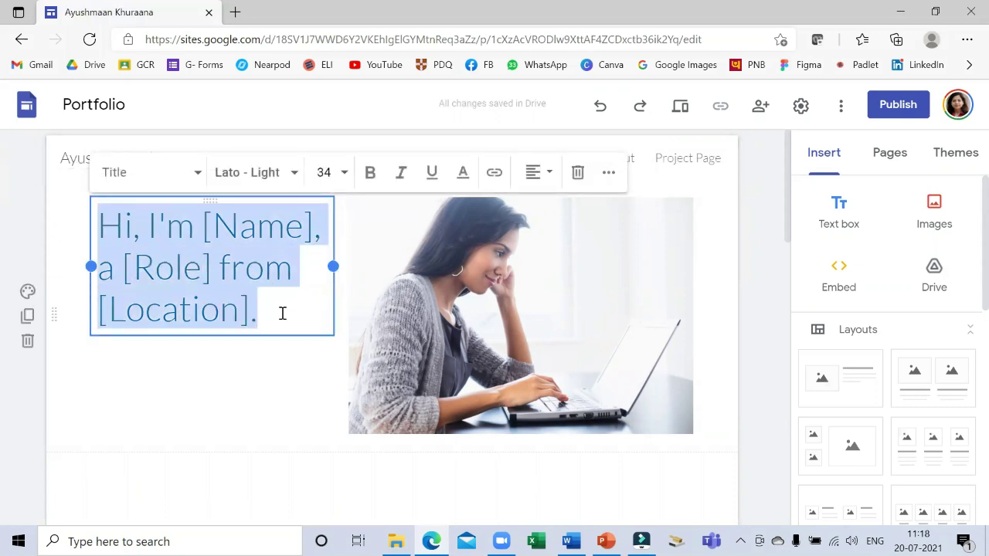
type("Hi ! I am Ayushmaan from ABC School studying in class X-A")
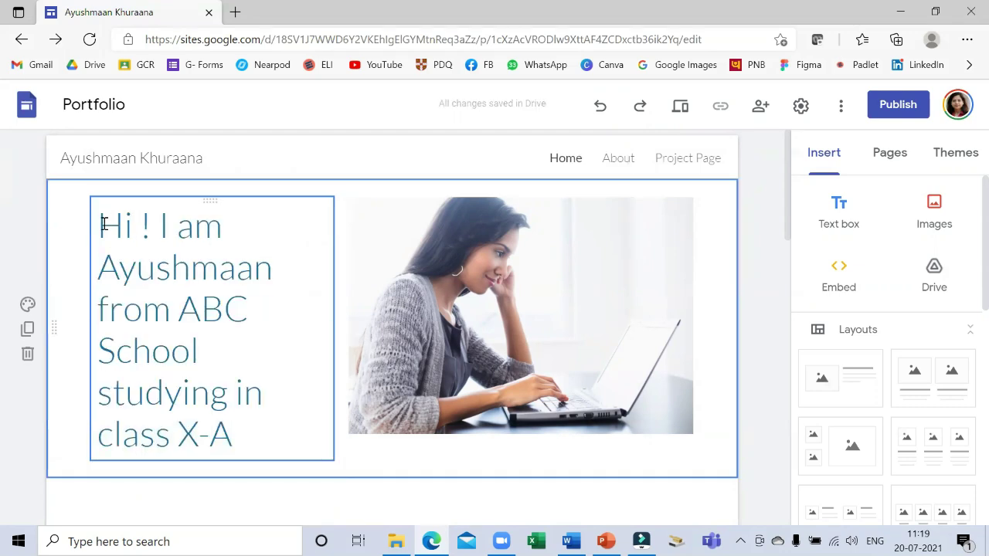
left_click_drag(104, 224, 239, 432)
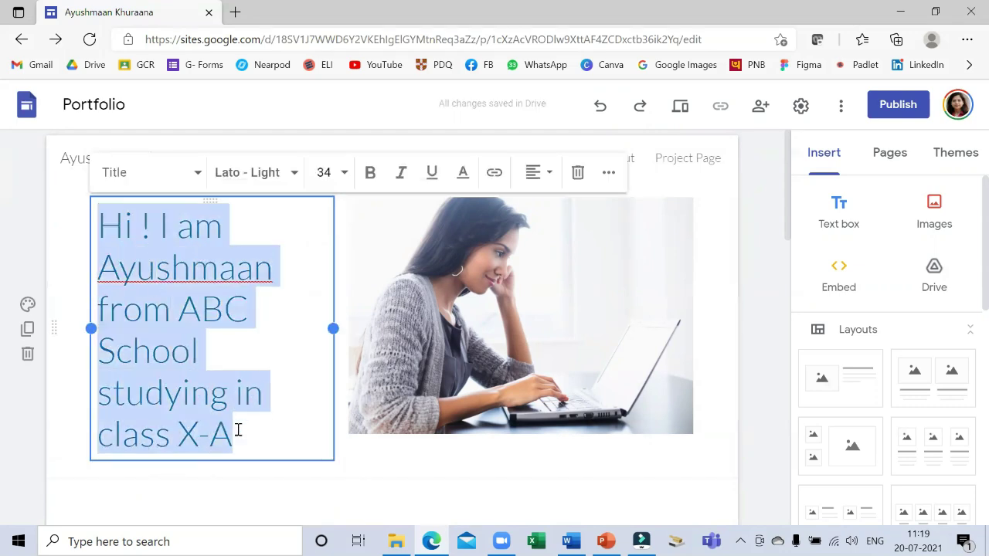
left_click(293, 173)
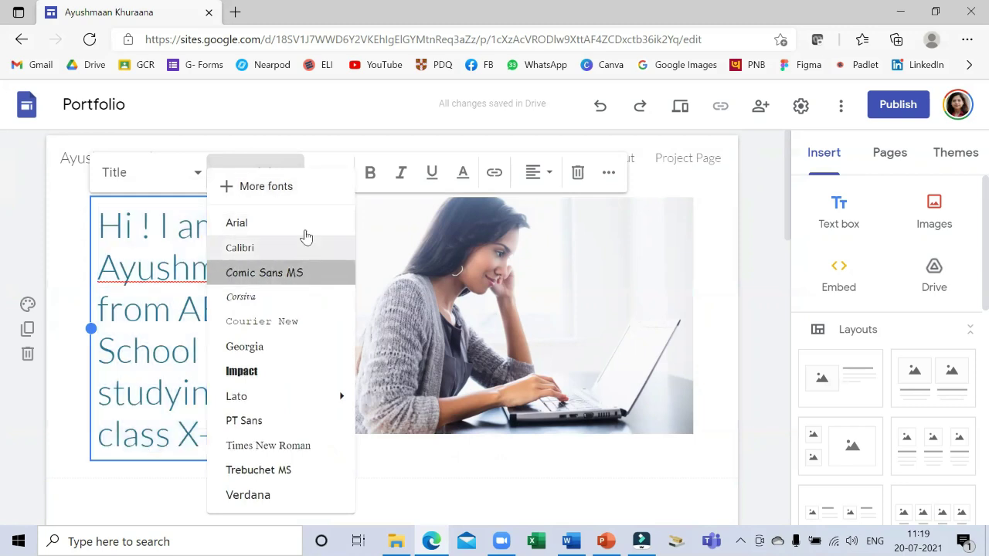
left_click(301, 273)
left_click(345, 173)
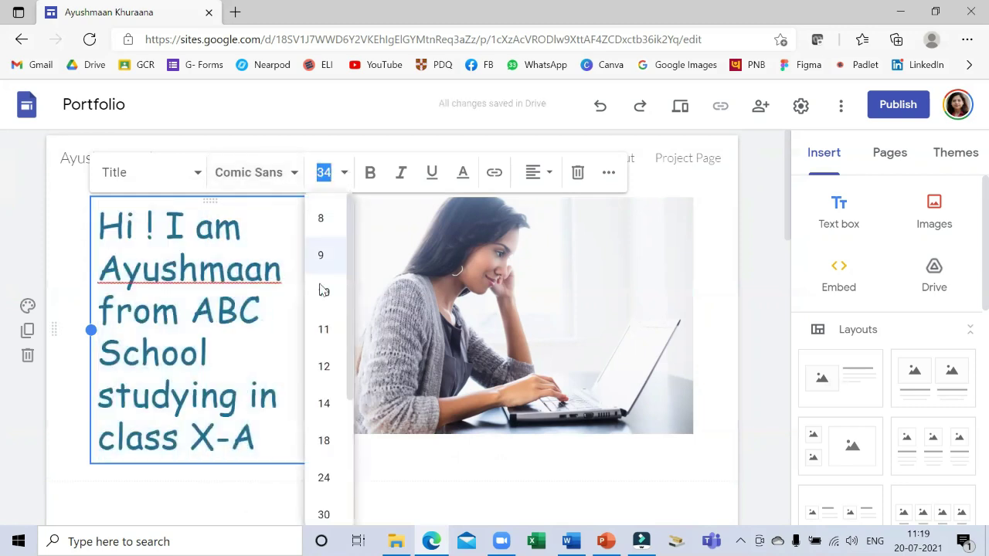
left_click(327, 439)
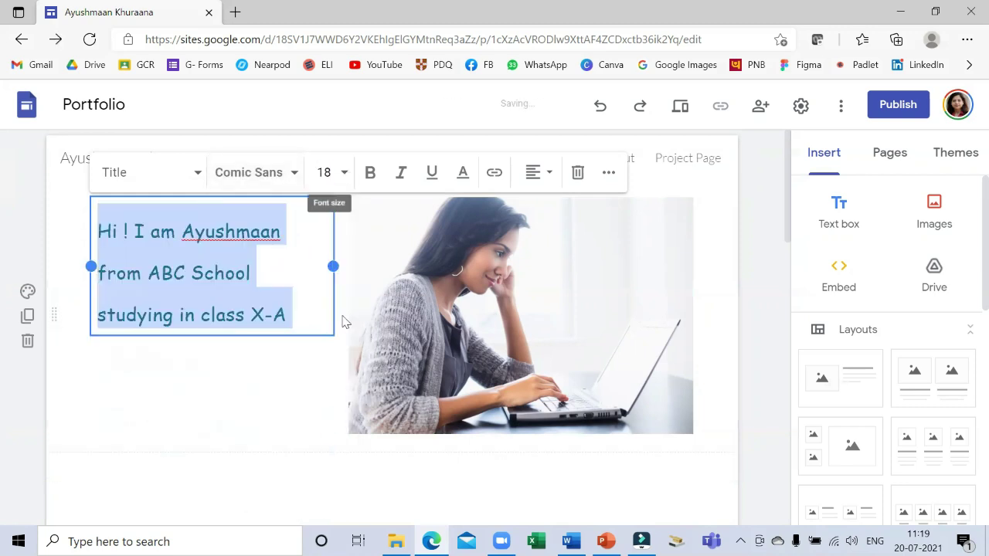
left_click(370, 173)
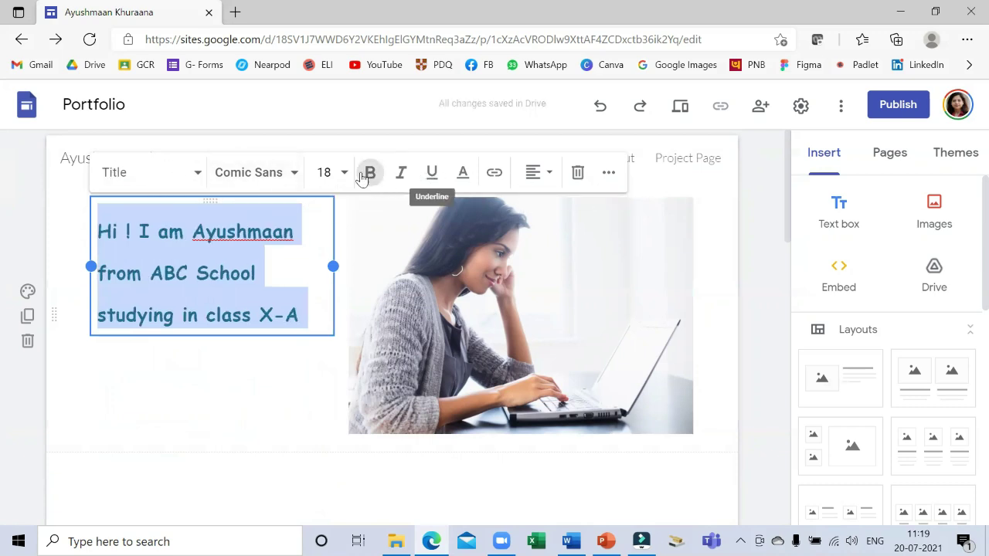
left_click(218, 360)
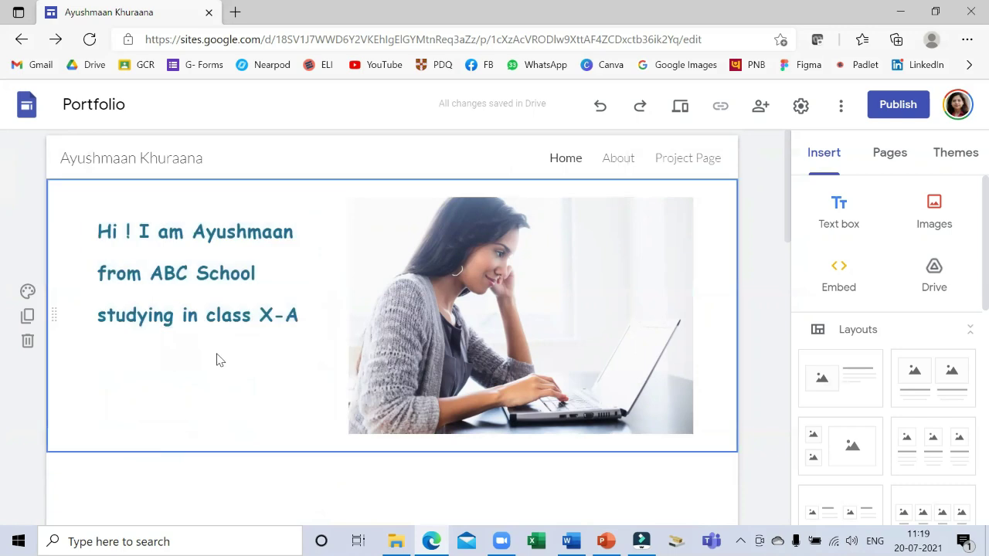
Replace the woman-at-laptop stock photo with the student's photo from the Drive Digital Portfolio folder.
left_click(536, 325)
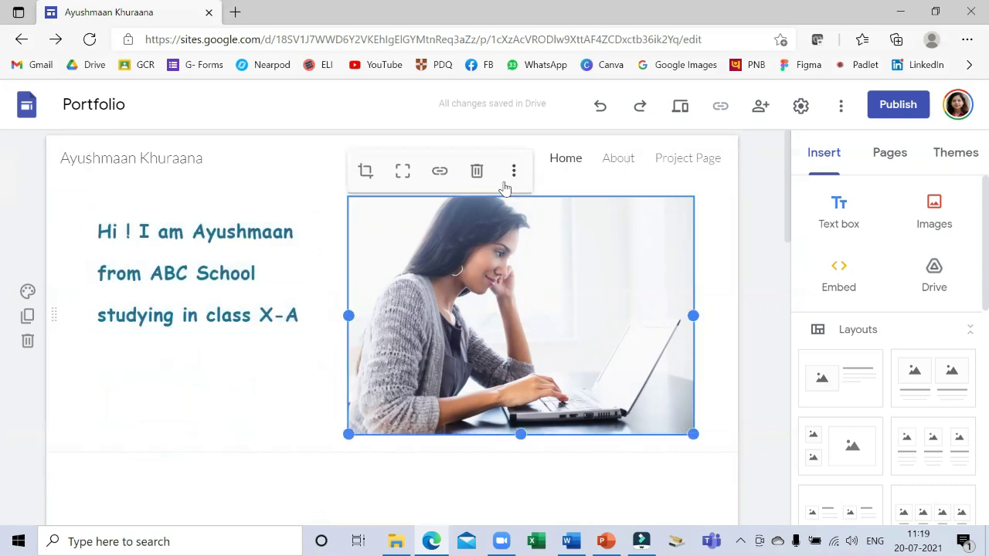
left_click(477, 172)
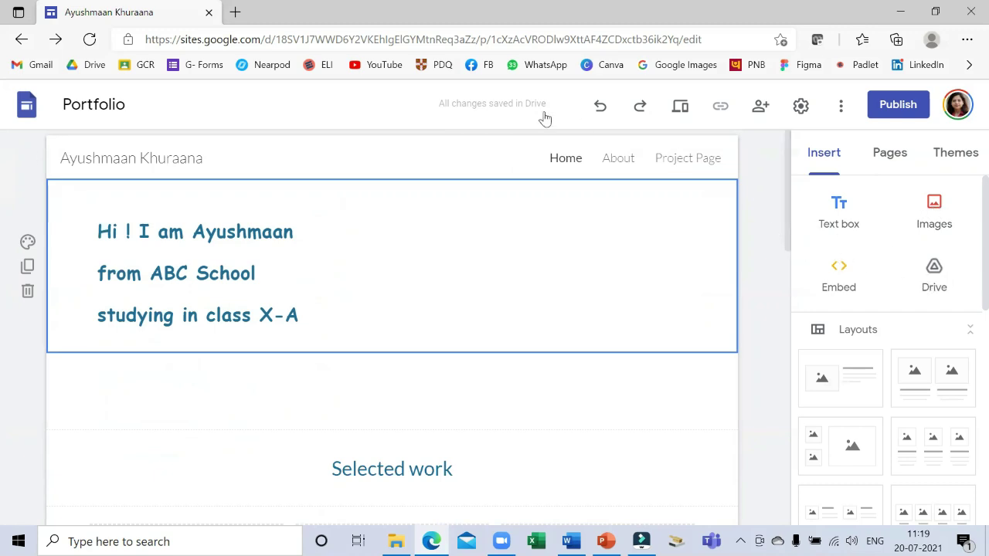
left_click(936, 274)
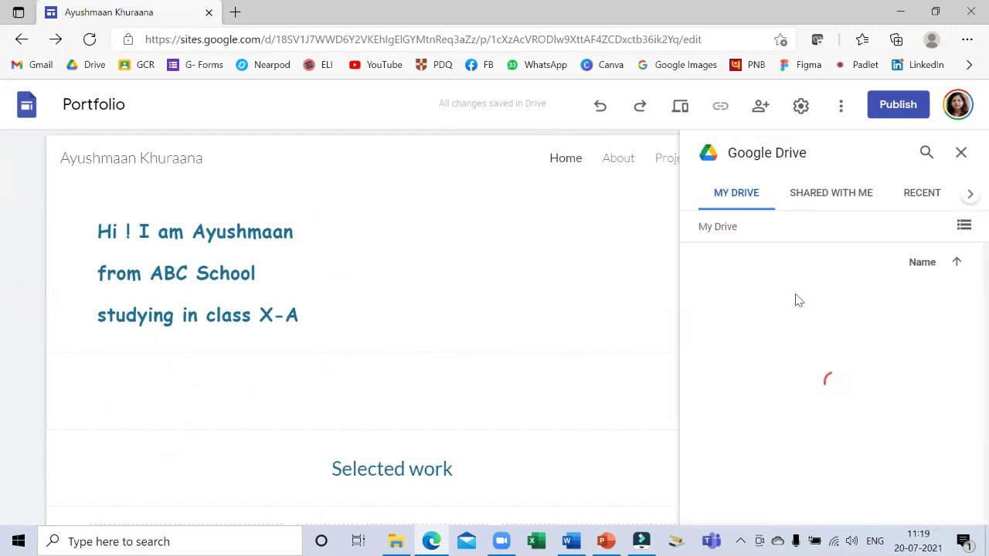
scroll(753, 370, "down", 2)
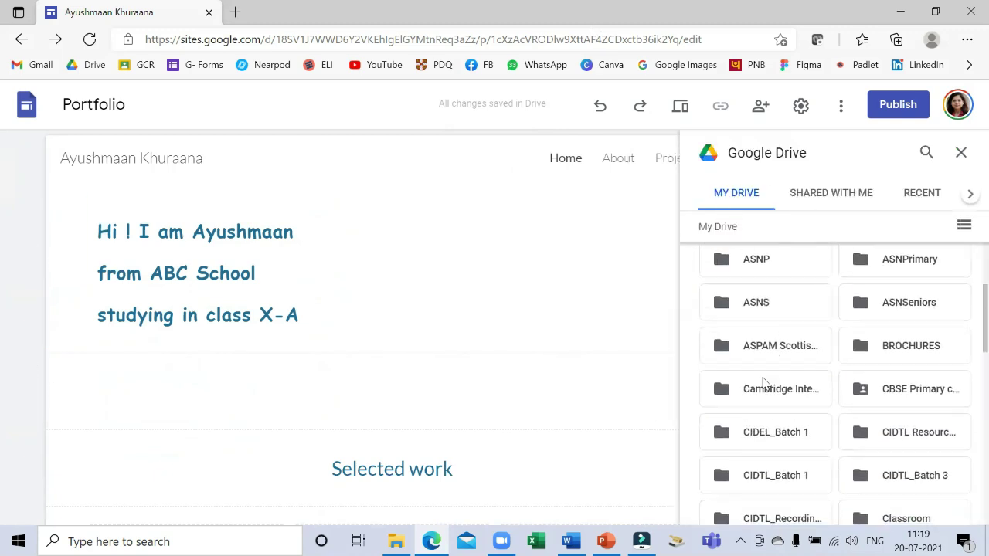
scroll(750, 389, "down", 2)
scroll(749, 392, "down", 2)
scroll(748, 393, "down", 2)
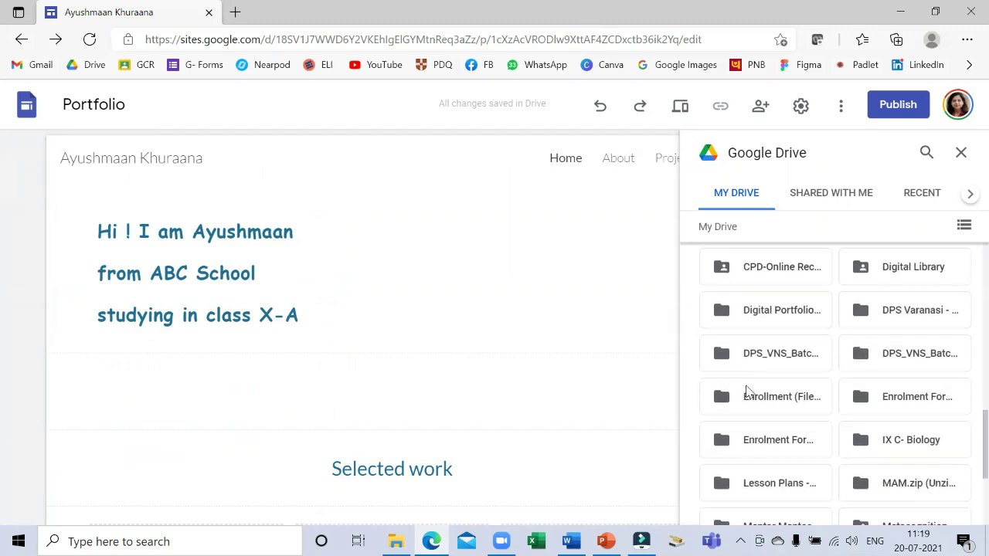
left_click(757, 318)
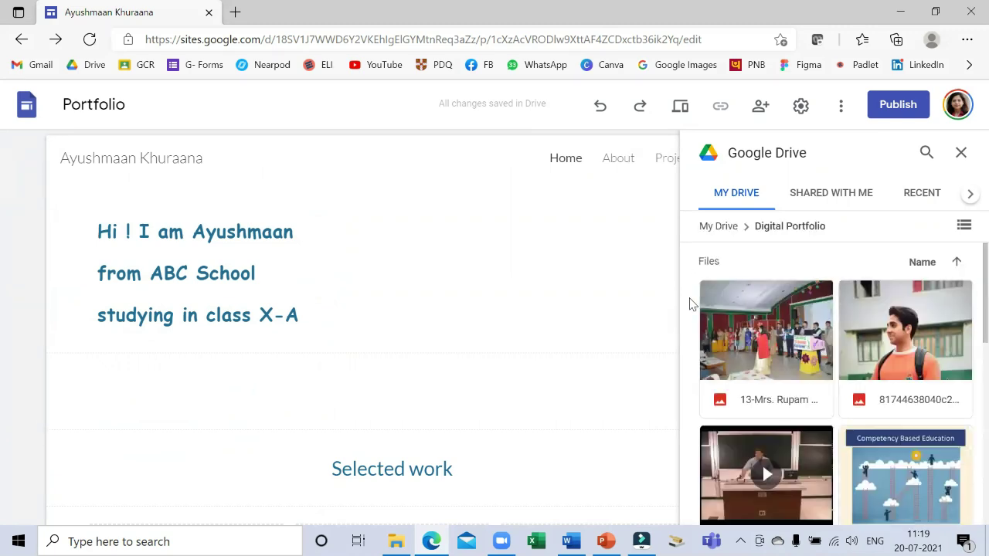
left_click(937, 329)
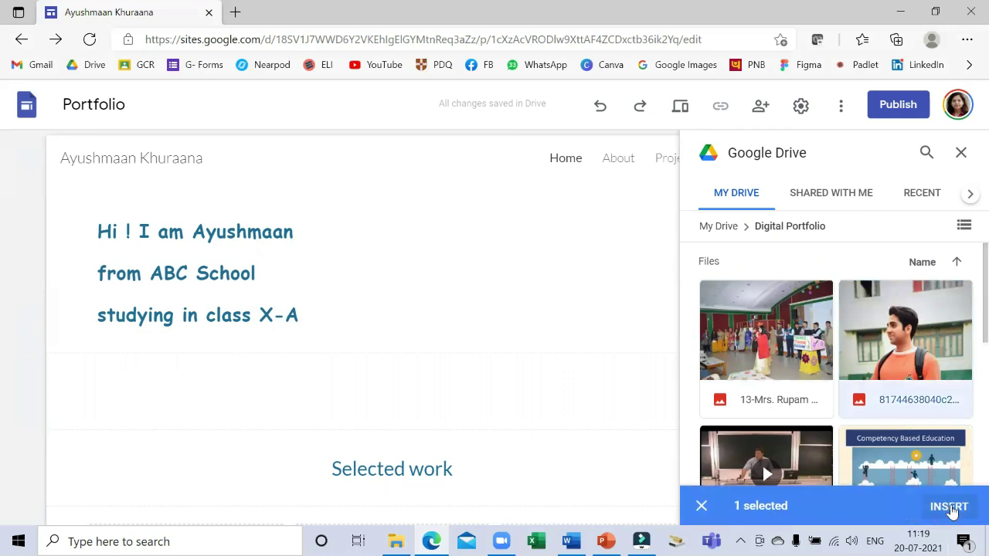
left_click(948, 507)
scroll(323, 387, "up", 2)
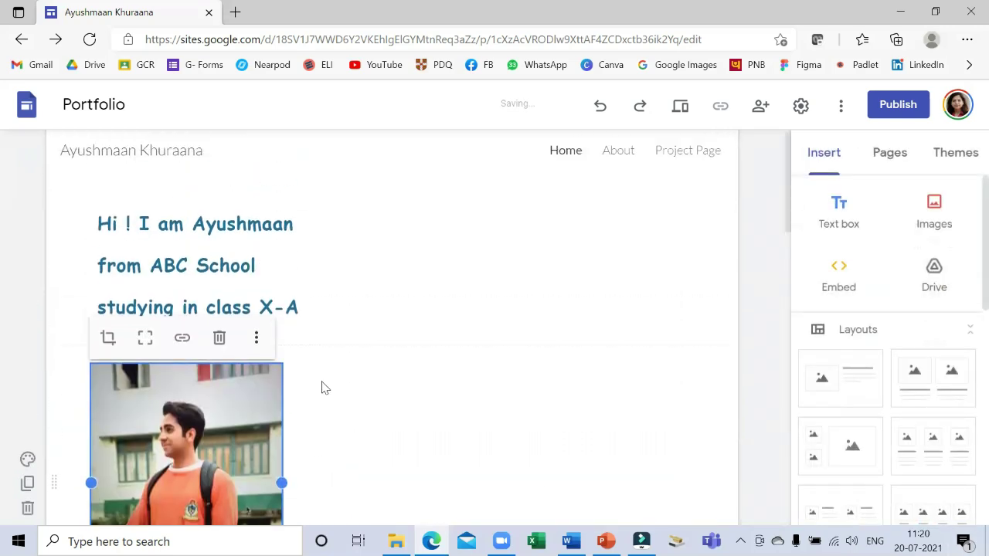
Move the student's photo beside the heading and crop it.
left_click_drag(206, 459, 510, 224)
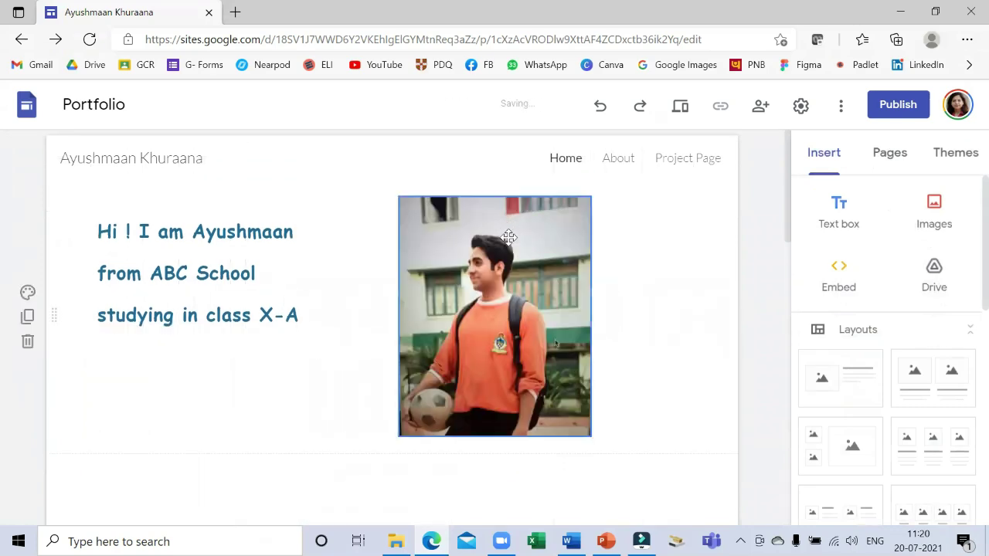
left_click_drag(556, 361, 606, 356)
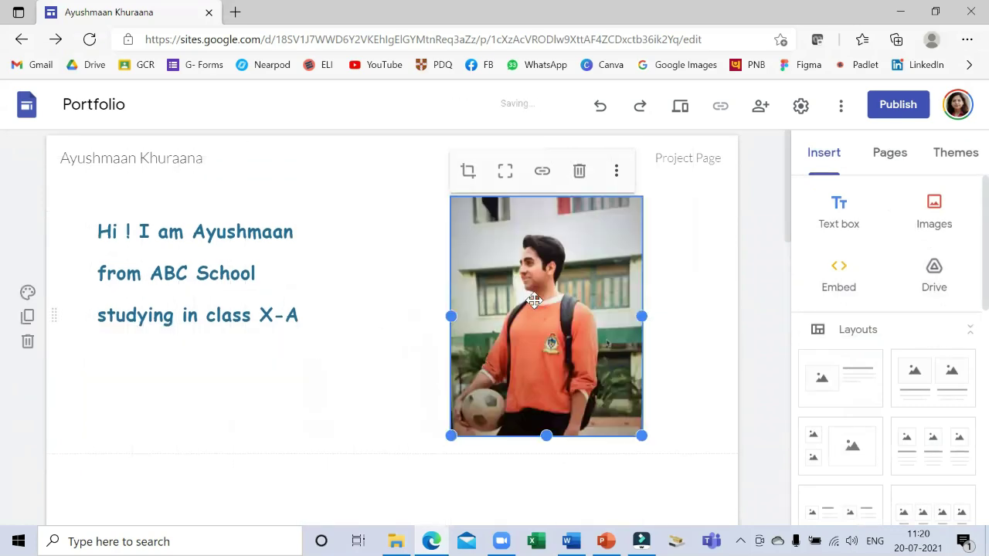
left_click(467, 170)
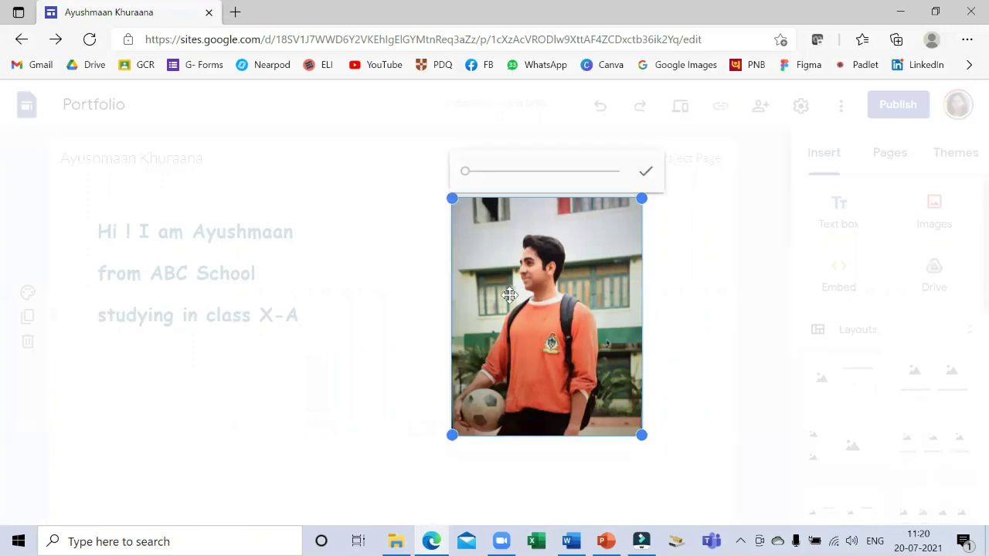
left_click_drag(466, 169, 487, 181)
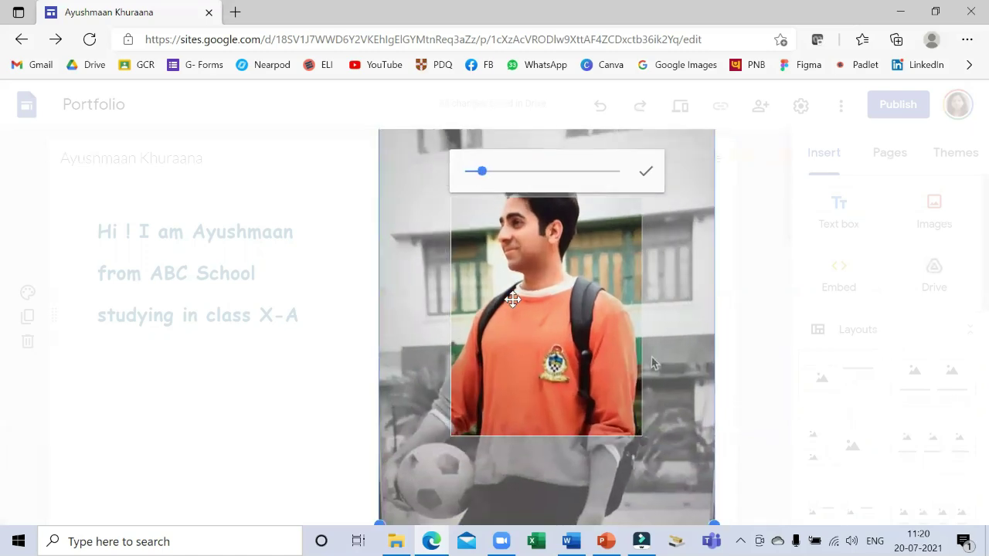
mouse_move(508, 286)
left_mouse_down()
mouse_move(524, 272)
mouse_move(516, 332)
left_mouse_up()
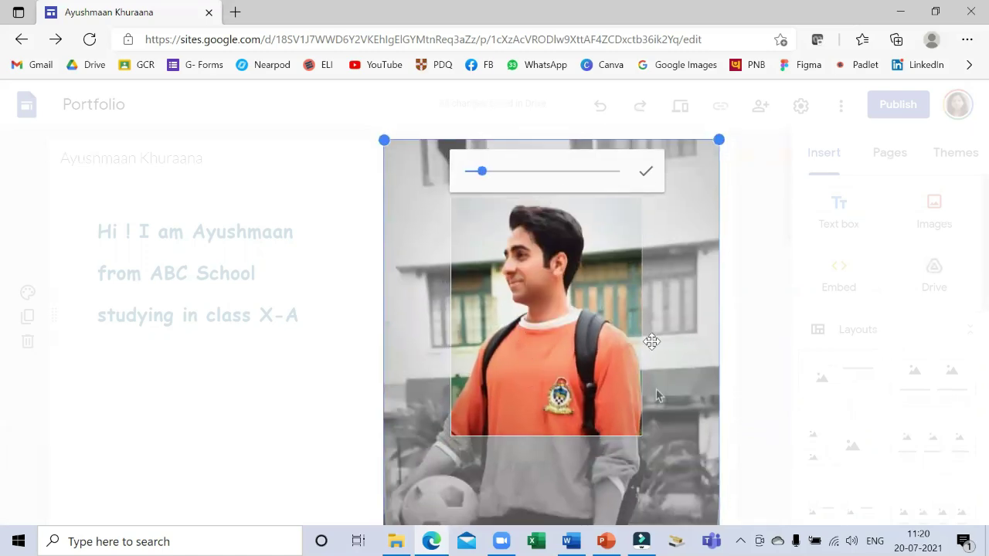
left_click(755, 339)
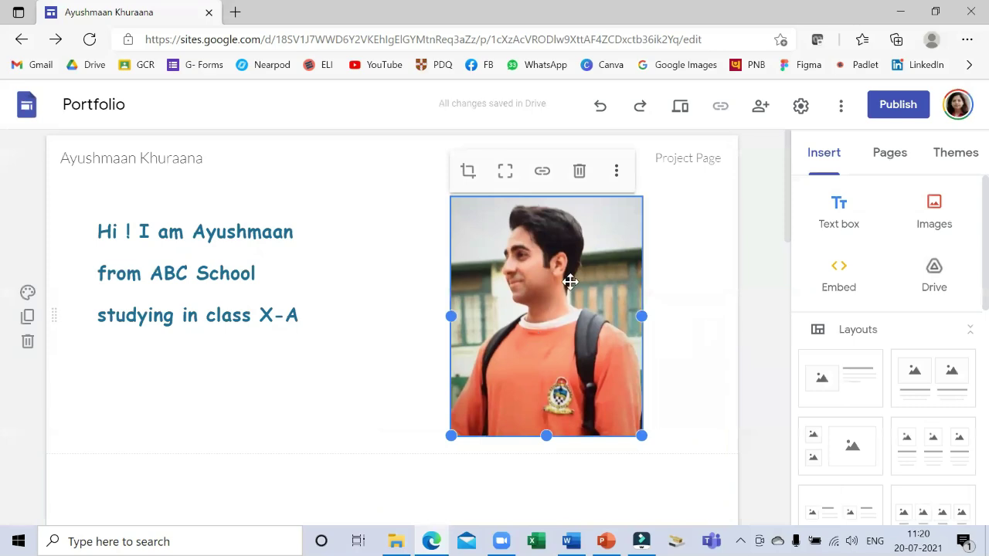
Shrink the cropped photo to sit beside the introduction.
left_click(673, 364)
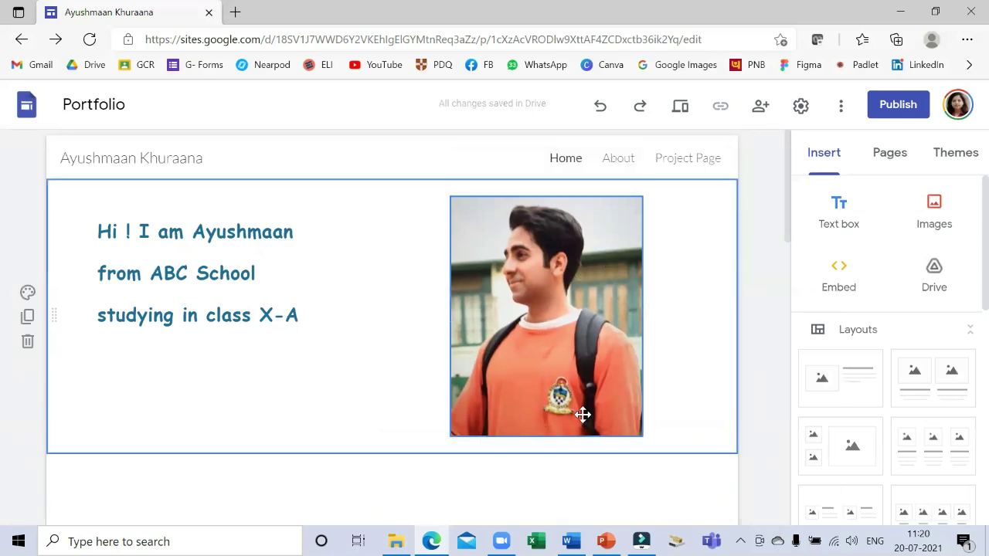
left_click(475, 423)
mouse_move(468, 424)
left_mouse_down()
mouse_move(534, 356)
mouse_move(513, 344)
left_mouse_up()
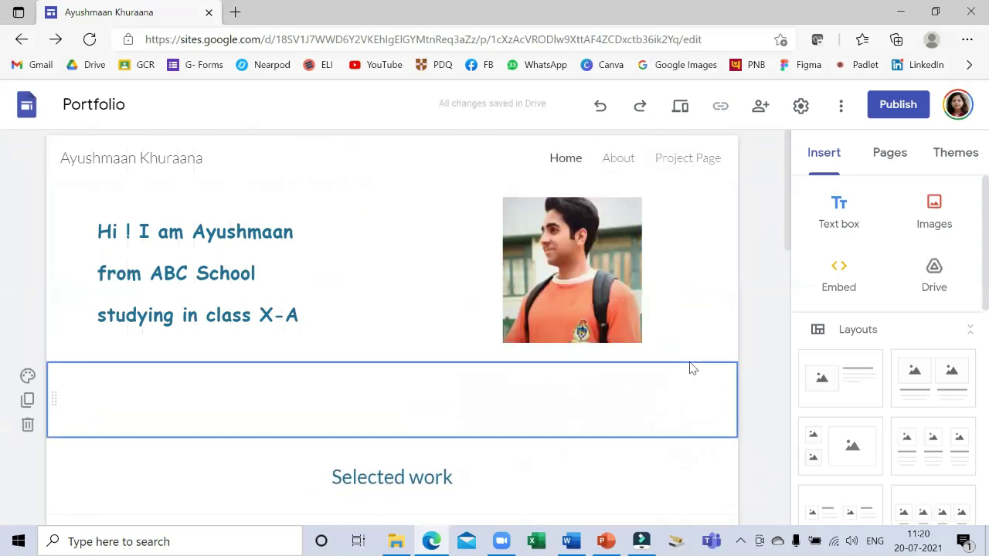
Paste the sports, guitar, listening and problem-solving paragraph into a text box below the intro.
left_click(224, 399)
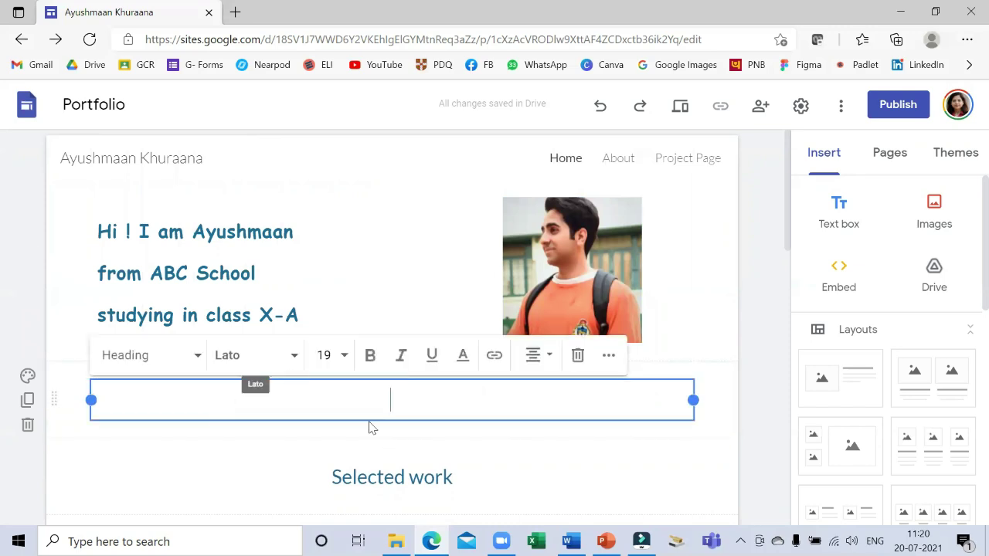
type("Hello ! I am a Sports enthusiast and love to play Guitar. My friends say that I am good at listener and")
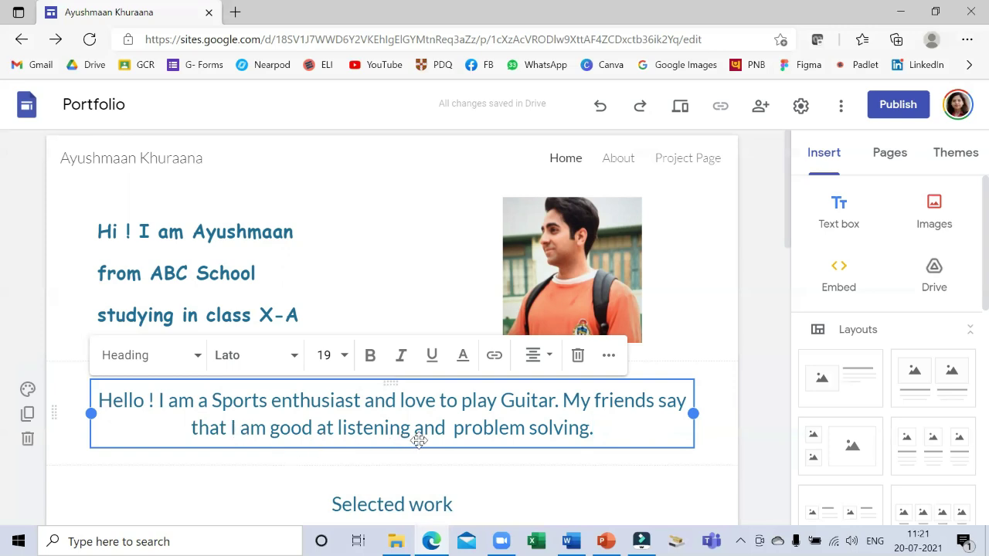
left_click(710, 442)
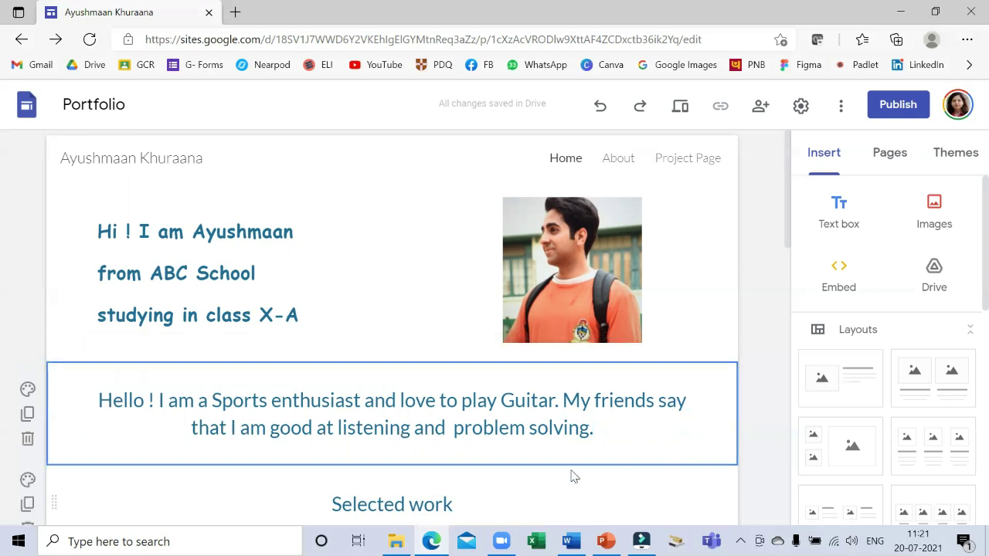
scroll(519, 340, "down", 1)
scroll(411, 209, "down", 2)
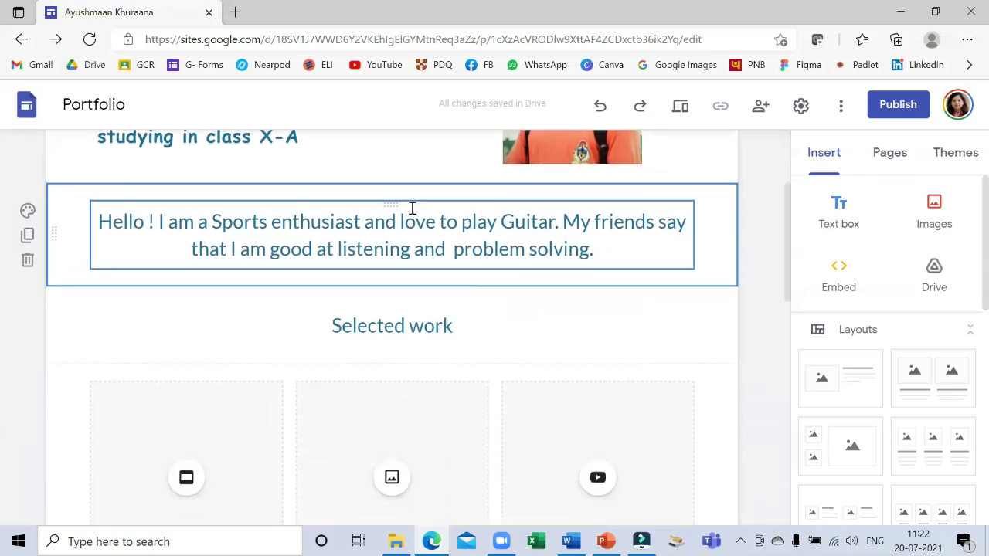
scroll(441, 324, "down", 1)
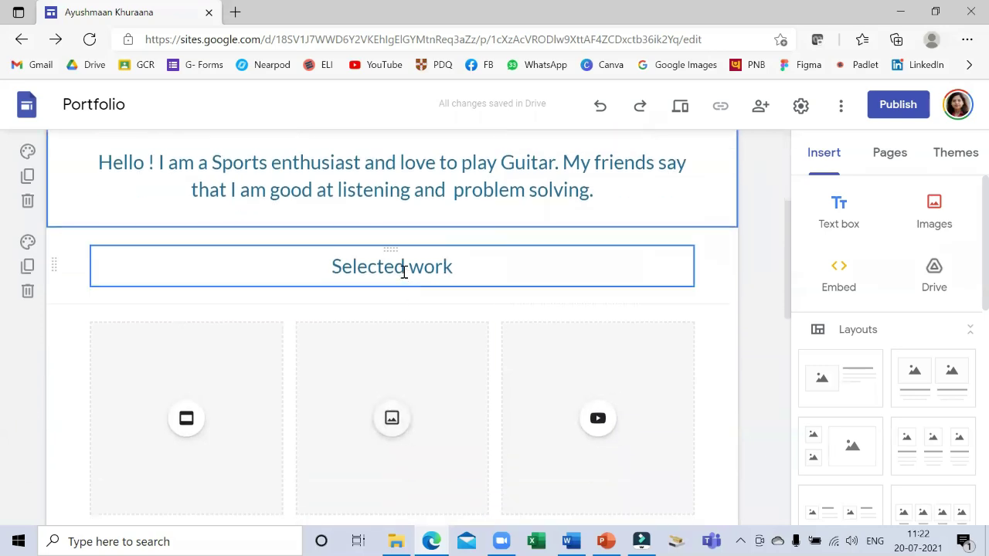
scroll(450, 278, "up", 2)
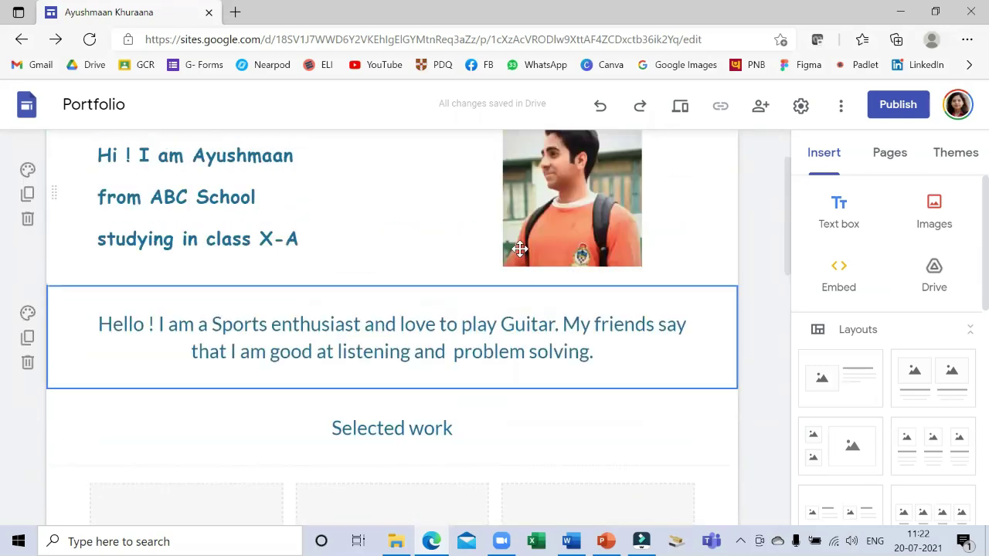
scroll(468, 402, "up", 1)
scroll(502, 347, "down", 1)
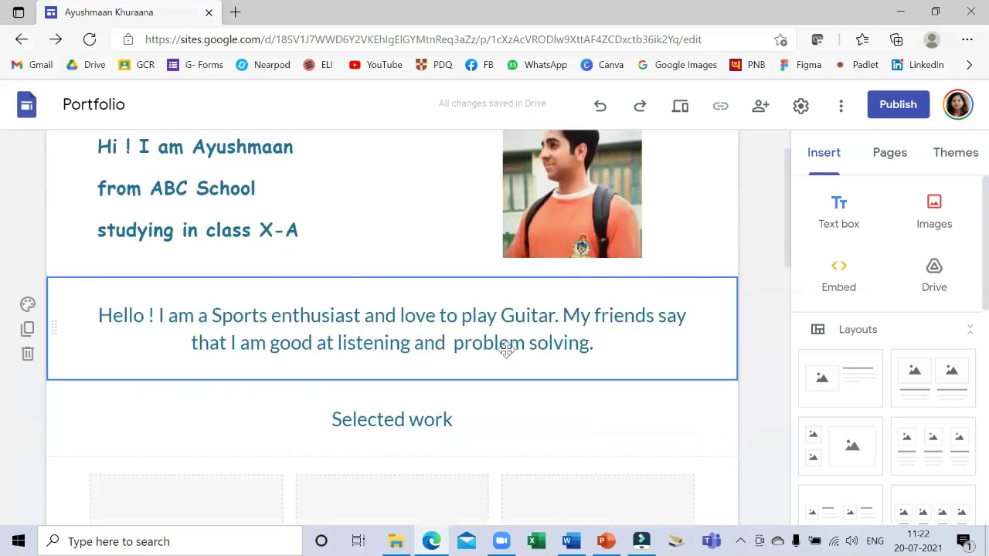
scroll(505, 348, "down", 3)
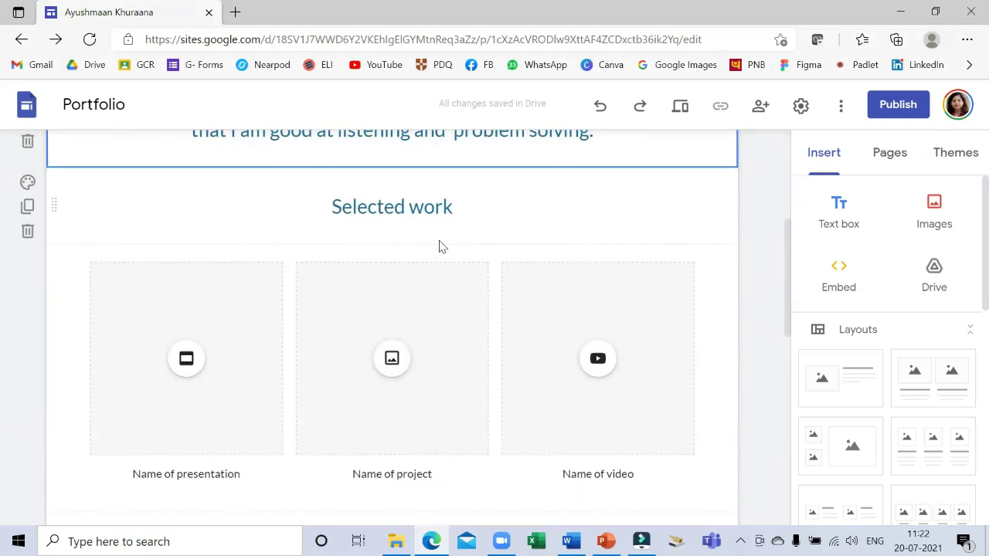
scroll(453, 332, "down", 2)
scroll(452, 363, "down", 2)
scroll(452, 424, "down", 2)
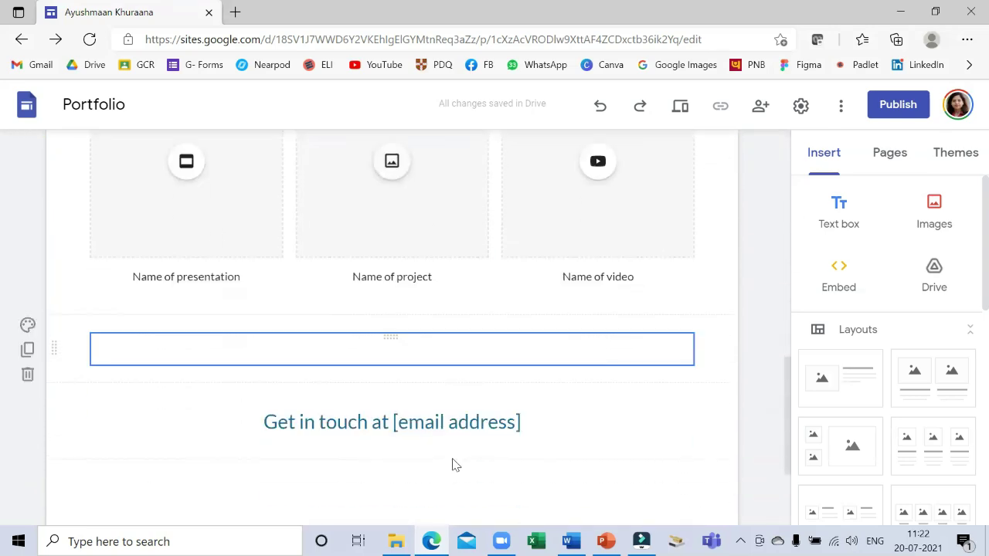
scroll(439, 400, "down", 2)
scroll(367, 289, "up", 3)
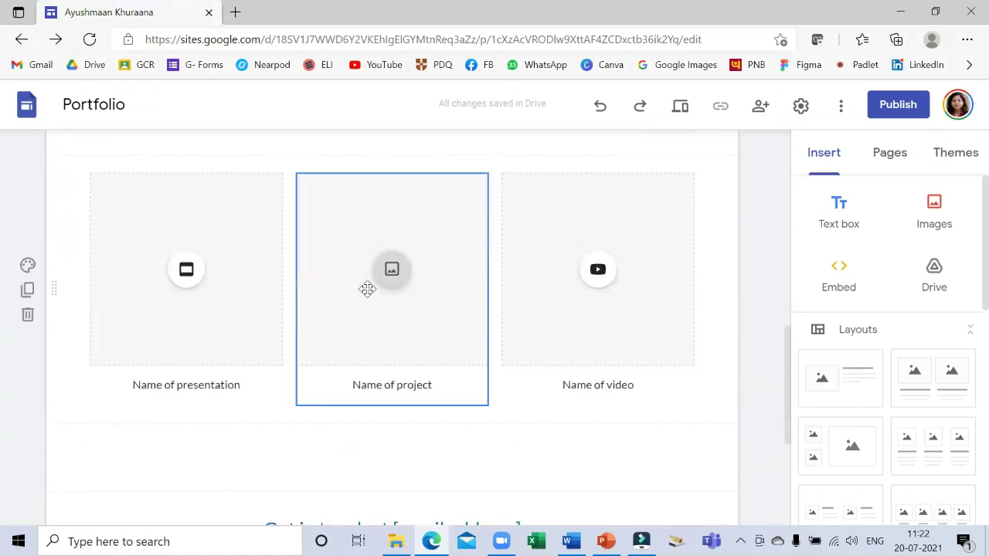
scroll(271, 288, "down", 1)
scroll(172, 289, "up", 1)
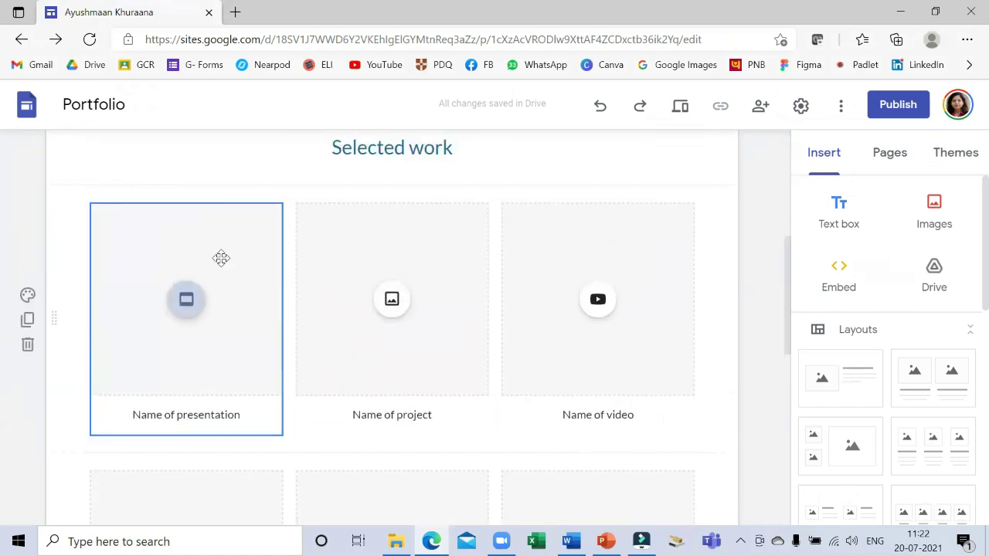
Put the Competency Based Education slides in the first work card, captioned Competency Based Education.
left_click(185, 301)
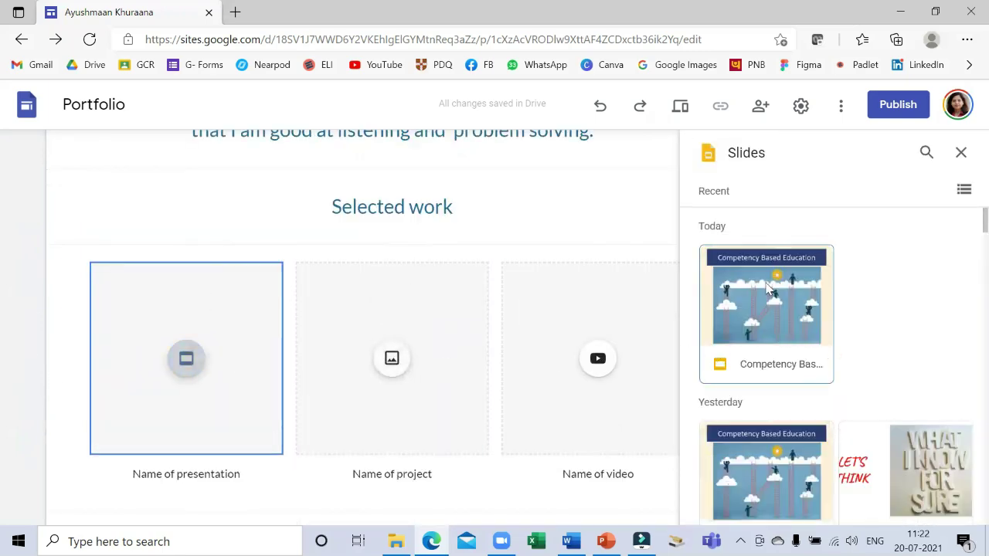
scroll(905, 325, "down", 1)
scroll(839, 294, "up", 1)
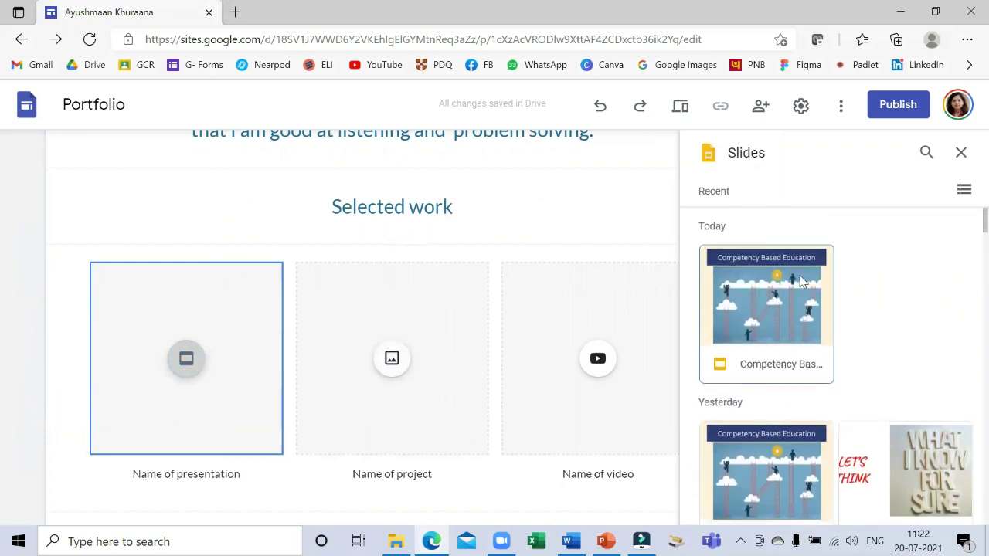
left_click(757, 318)
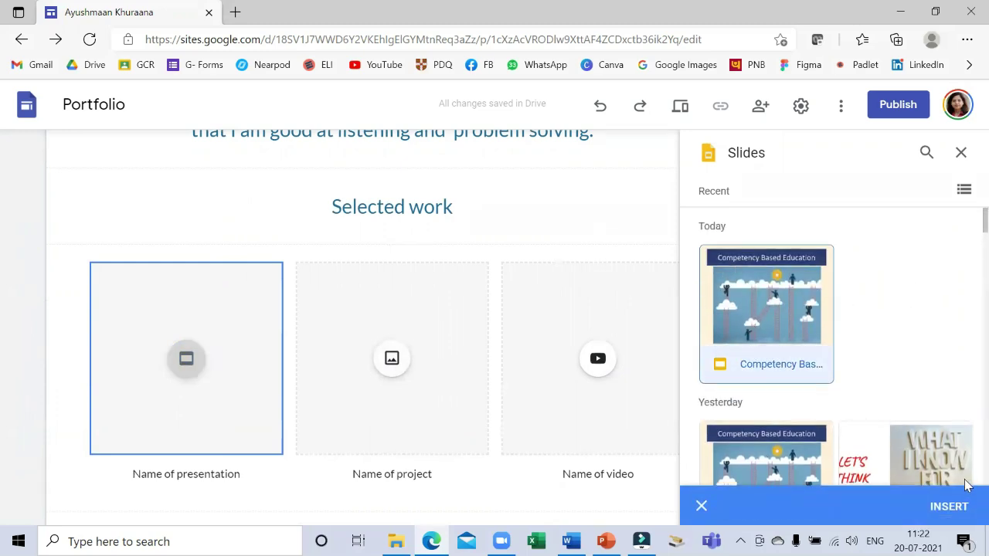
left_click(951, 506)
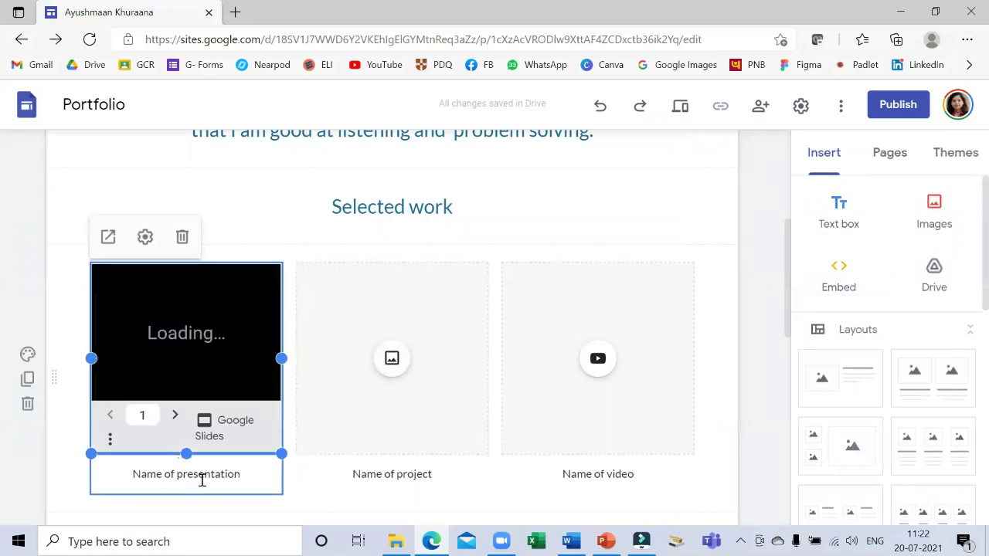
left_click(137, 474)
left_click_drag(133, 475, 251, 488)
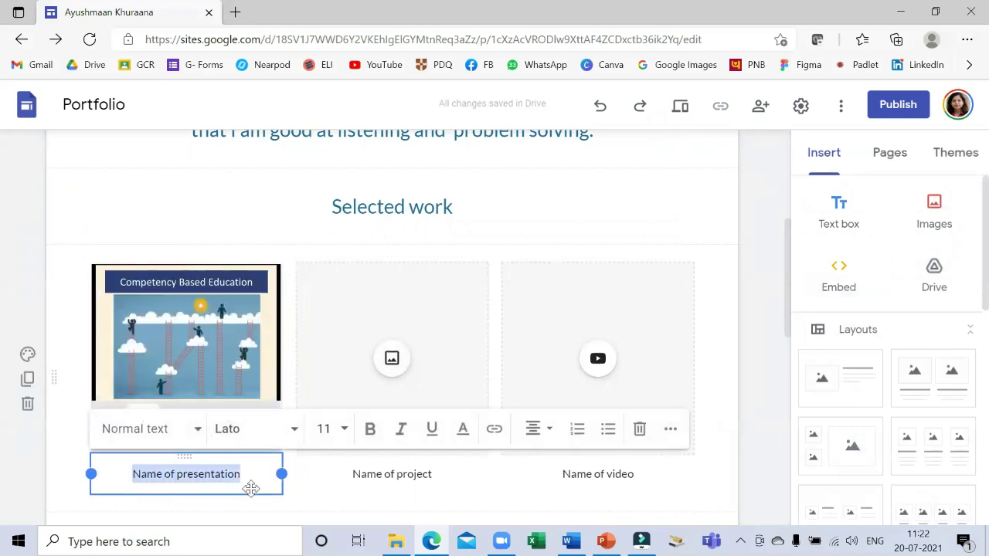
type("C")
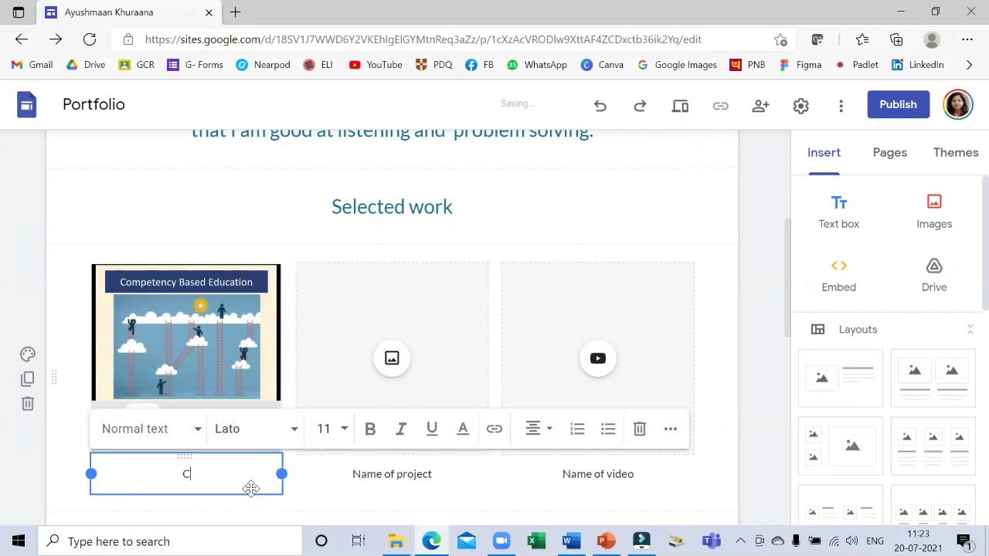
type("ompetenc")
type("y Based ")
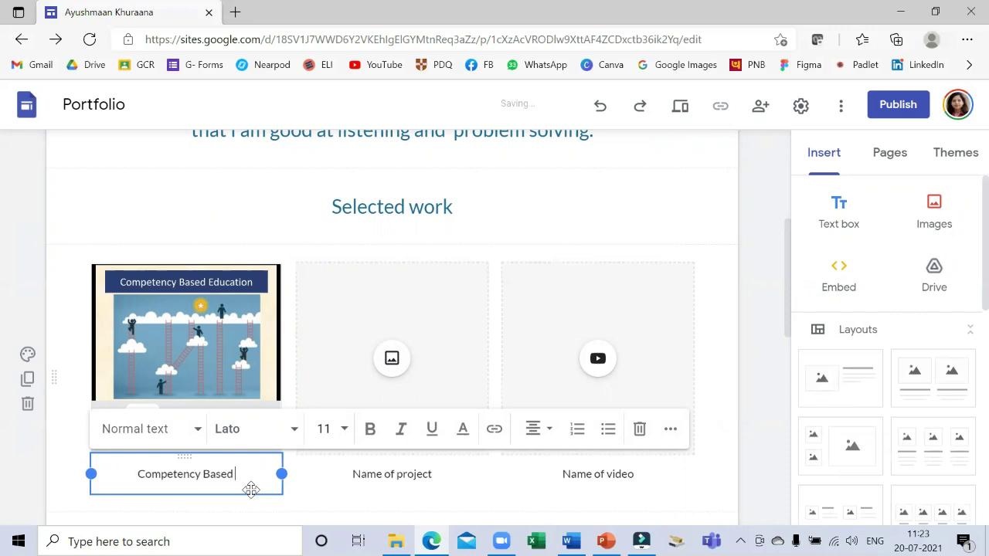
type("Education")
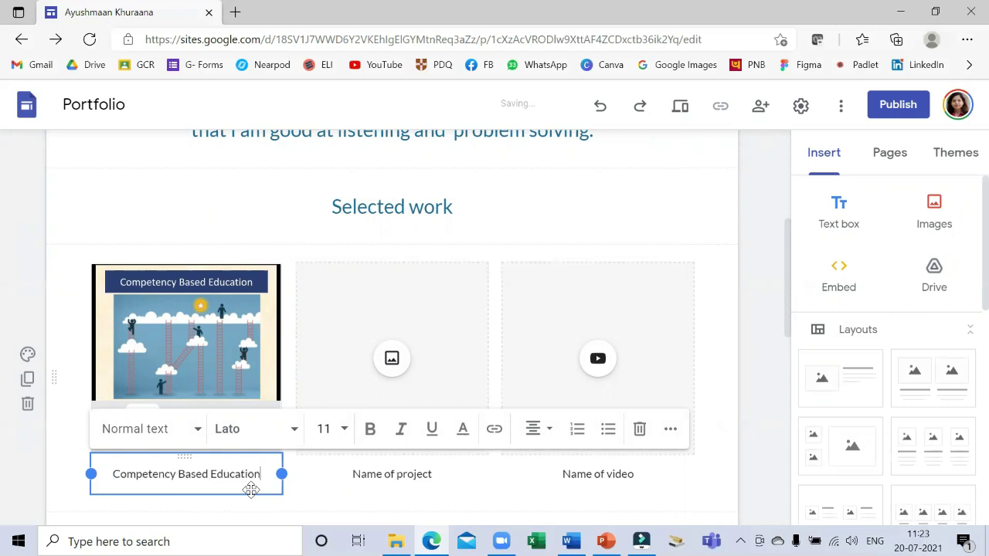
Insert the screen-2.jpg bird-tree drawing from Drive into the second project card.
left_click(401, 359)
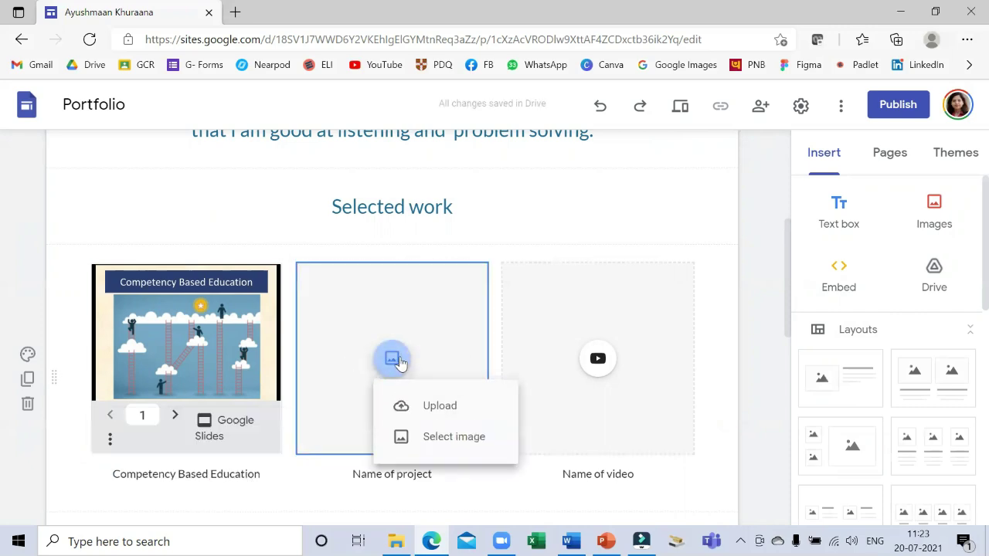
left_click(390, 360)
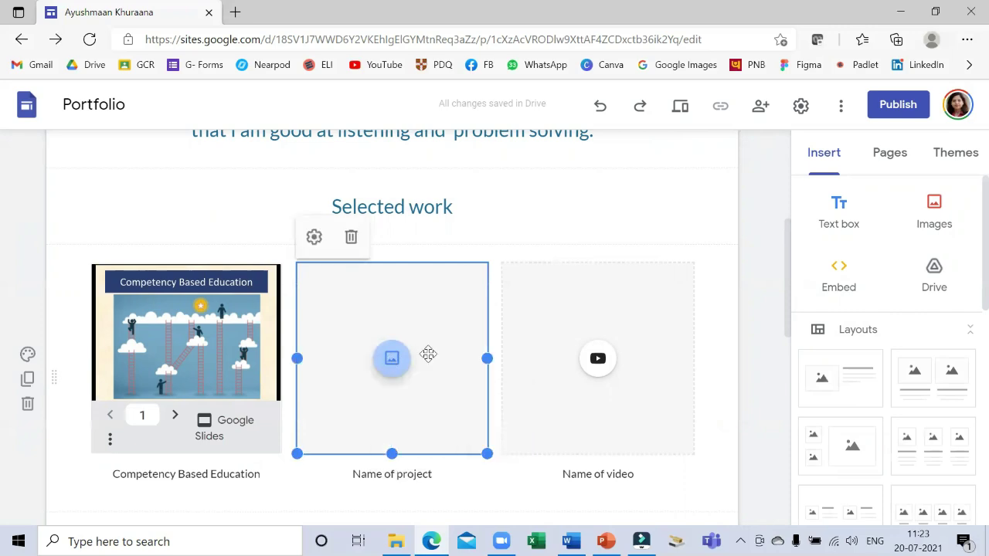
left_click(934, 274)
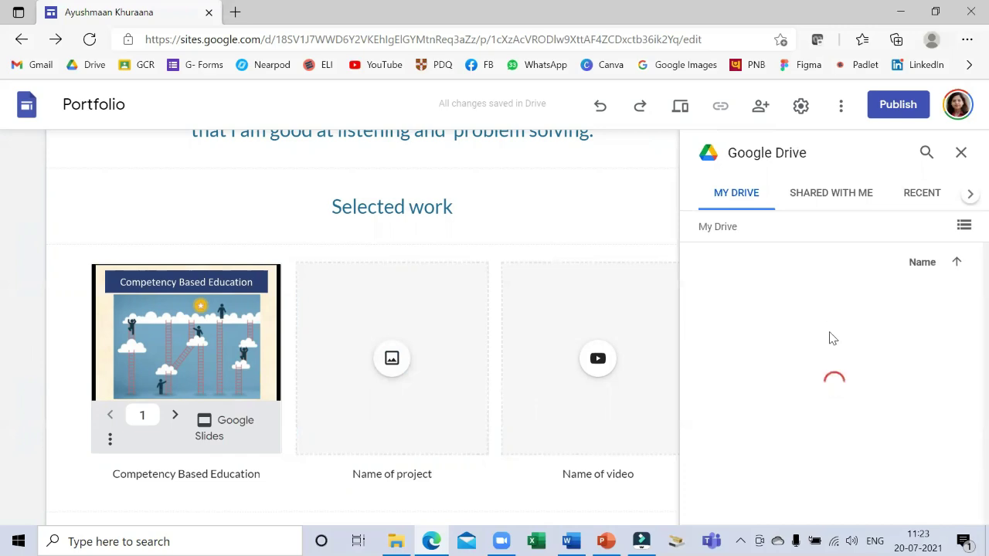
scroll(811, 383, "down", 2)
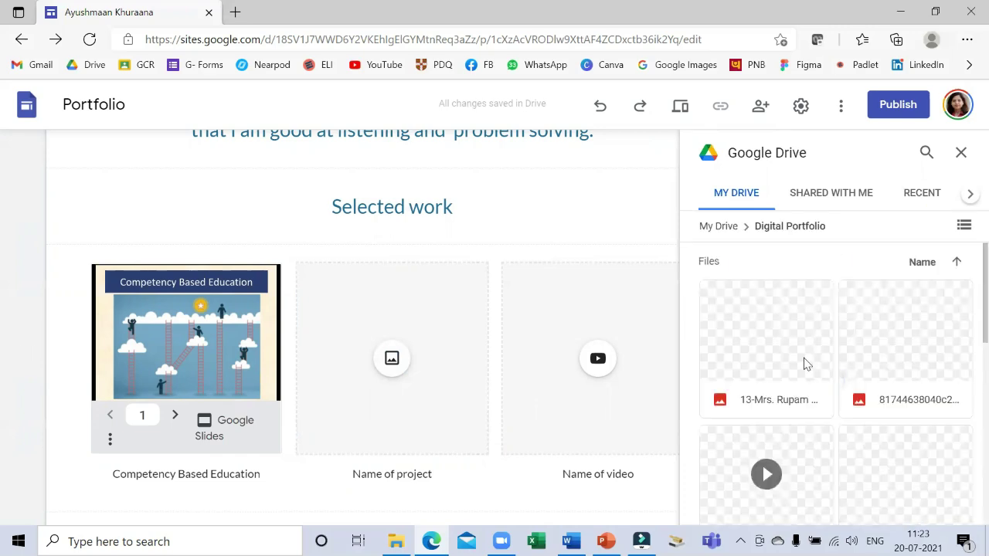
scroll(804, 367, "down", 1)
scroll(807, 375, "down", 2)
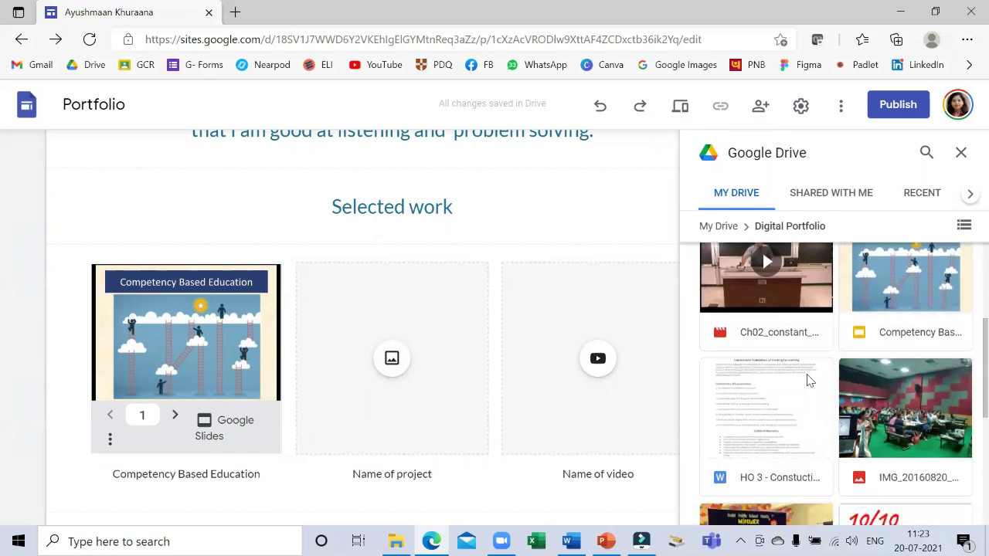
scroll(808, 378, "down", 2)
scroll(807, 378, "down", 2)
left_click(795, 411)
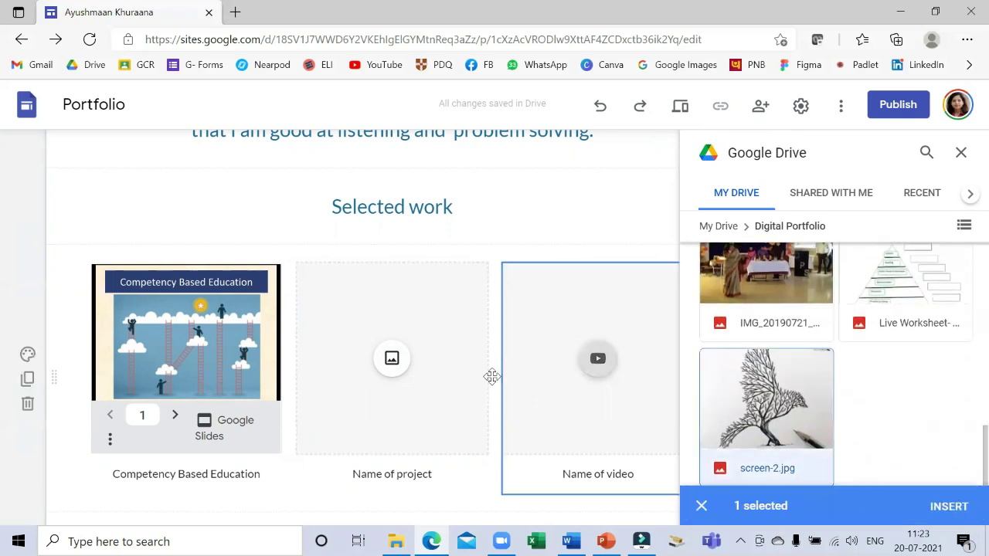
mouse_move(392, 363)
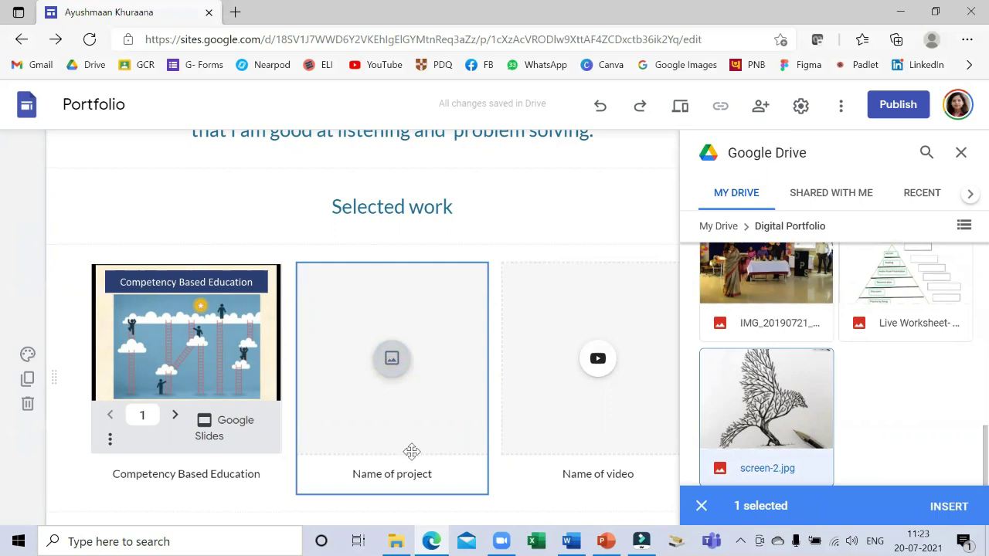
left_click(949, 506)
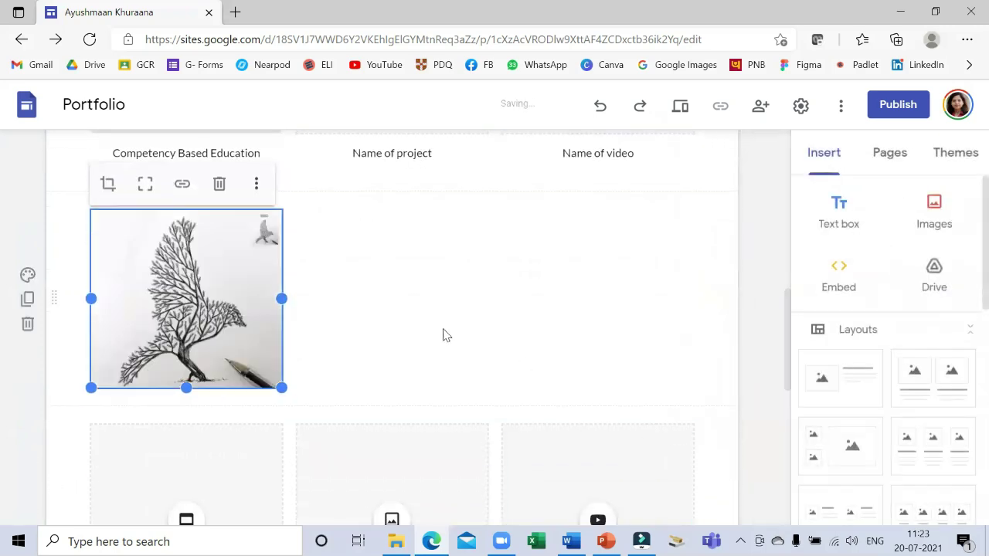
scroll(442, 335, "up", 3)
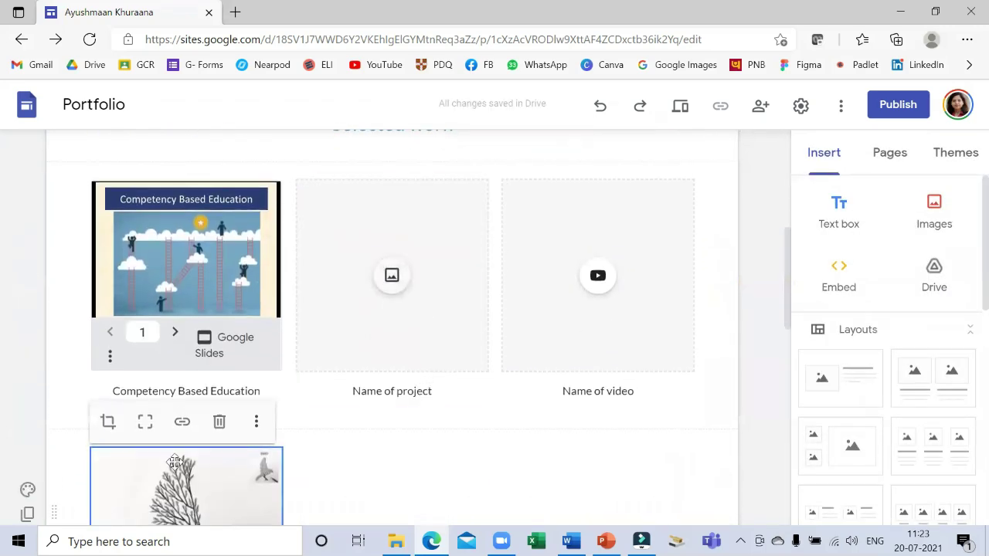
left_click_drag(175, 462, 332, 224)
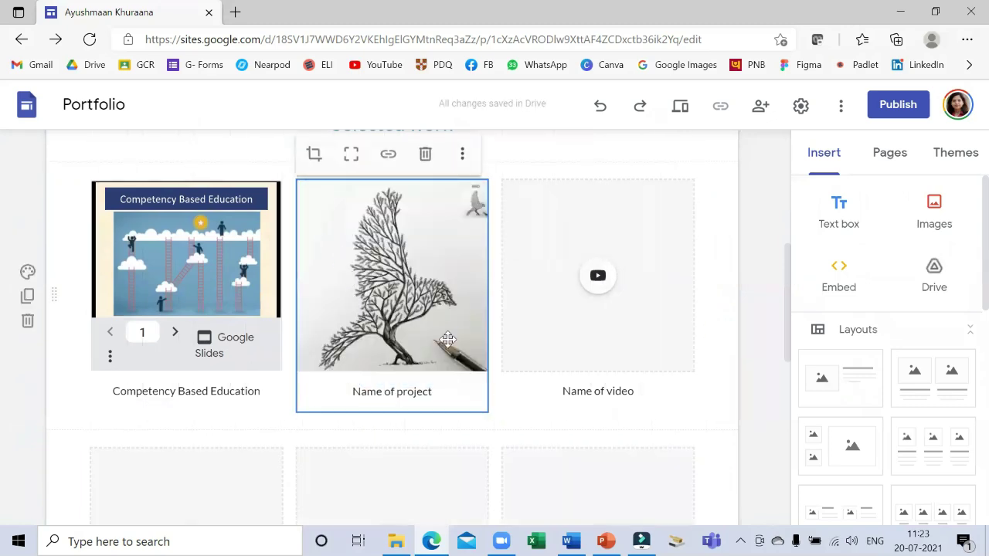
Change the drawing's Name of project caption to Nature's Beauty.
left_click(352, 391)
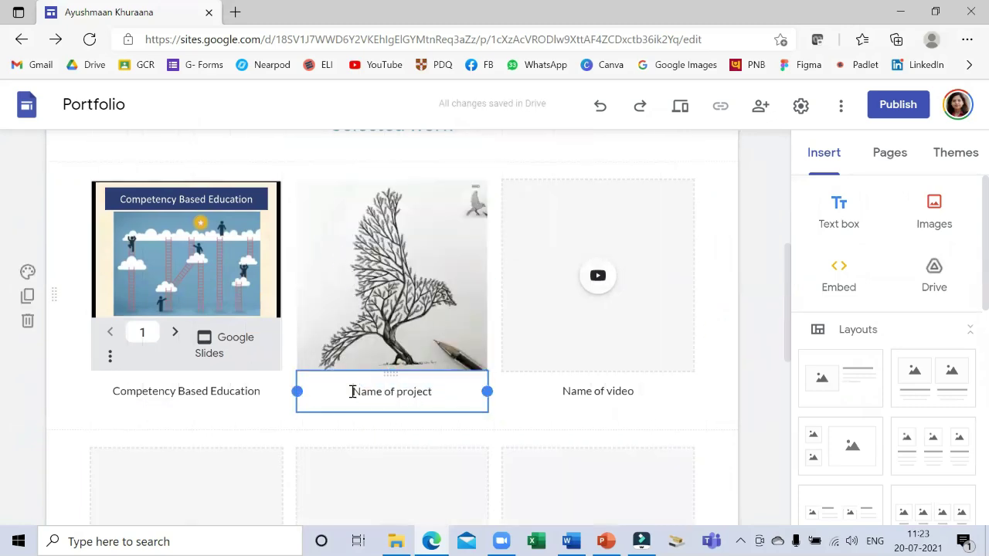
left_click_drag(352, 392, 438, 401)
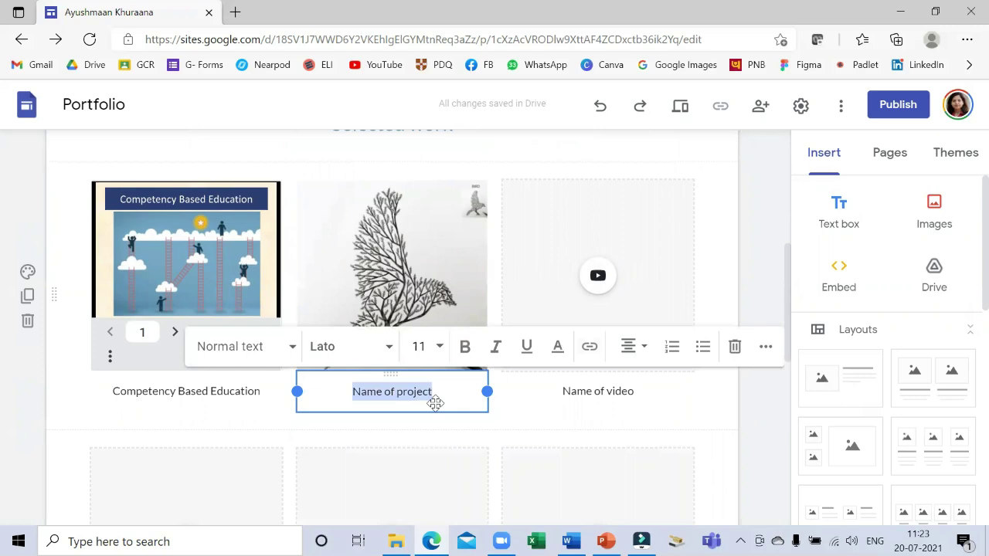
type("Natur's")
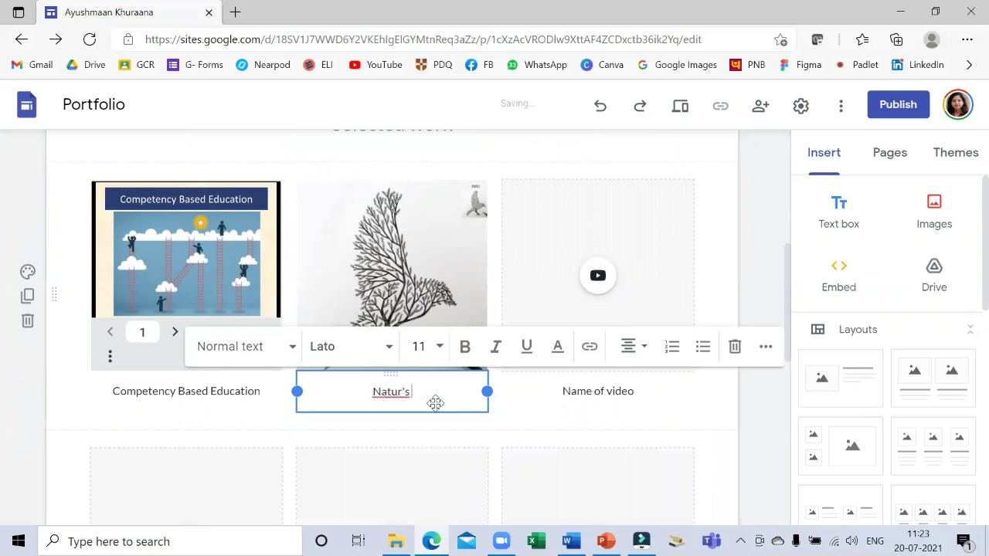
type(" Beaut")
type("y")
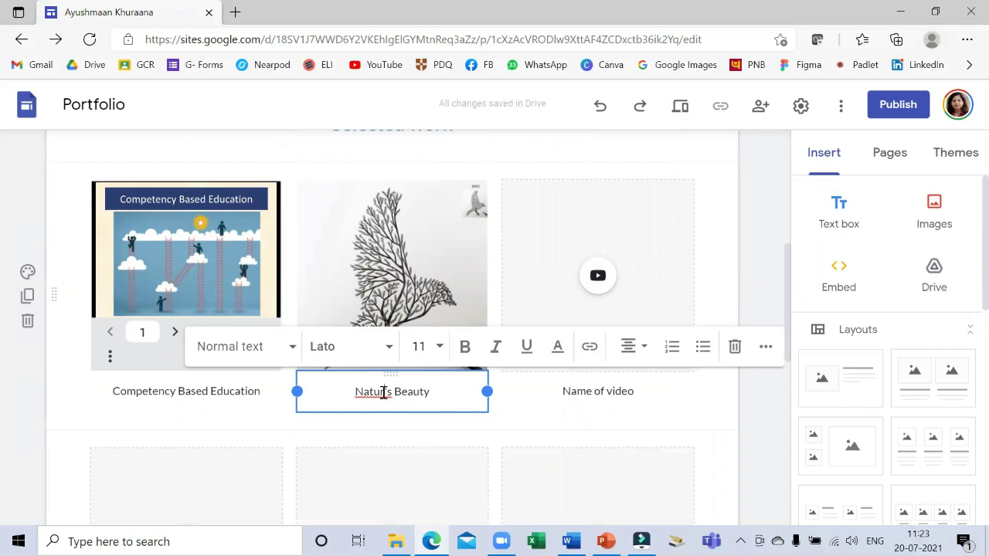
Insert the lecture video from the Drive Digital Portfolio folder.
left_click(561, 286)
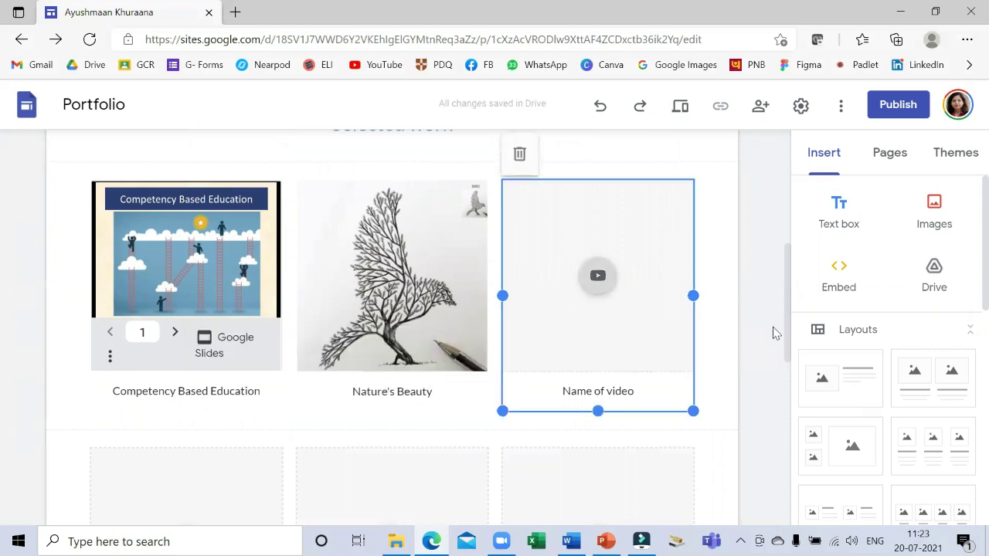
scroll(600, 325, "up", 1)
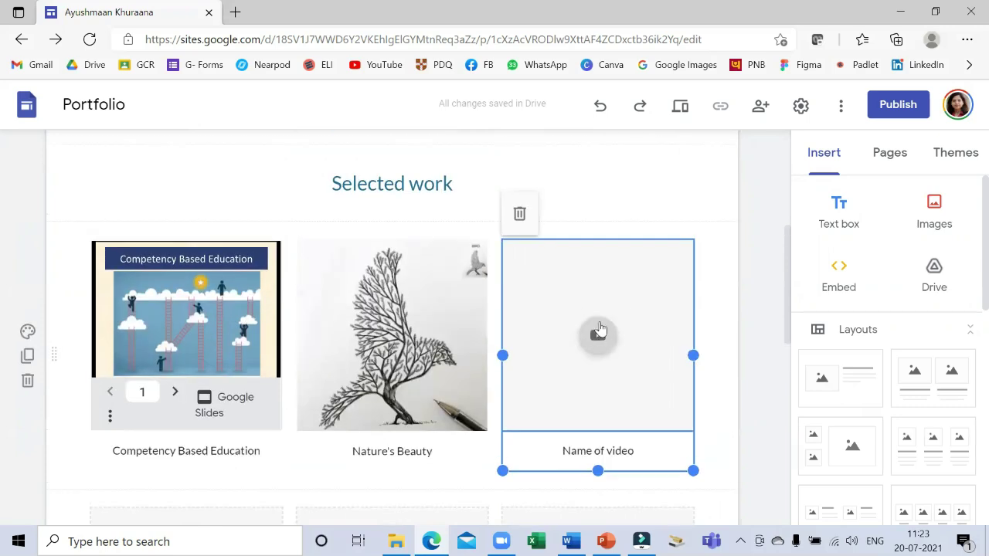
left_click(594, 340)
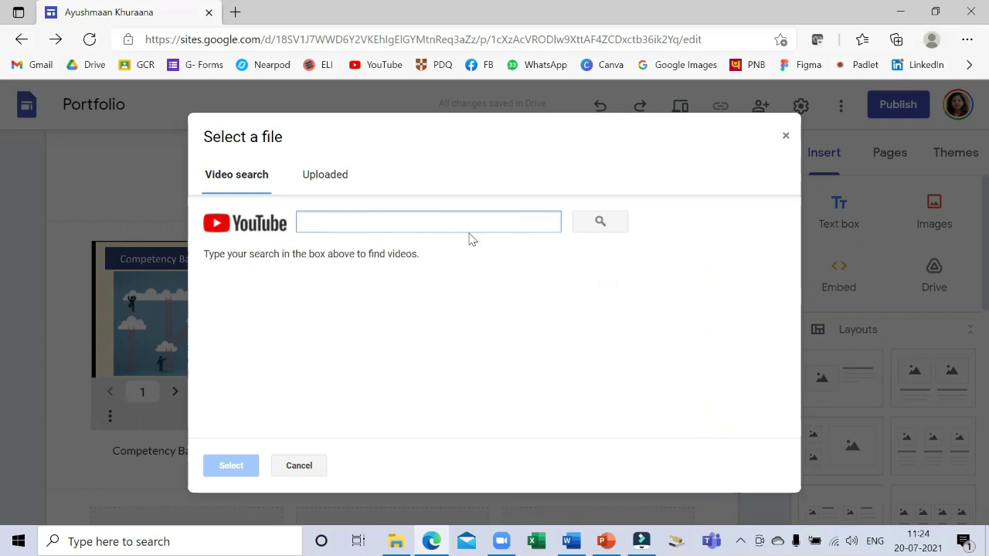
left_click(785, 139)
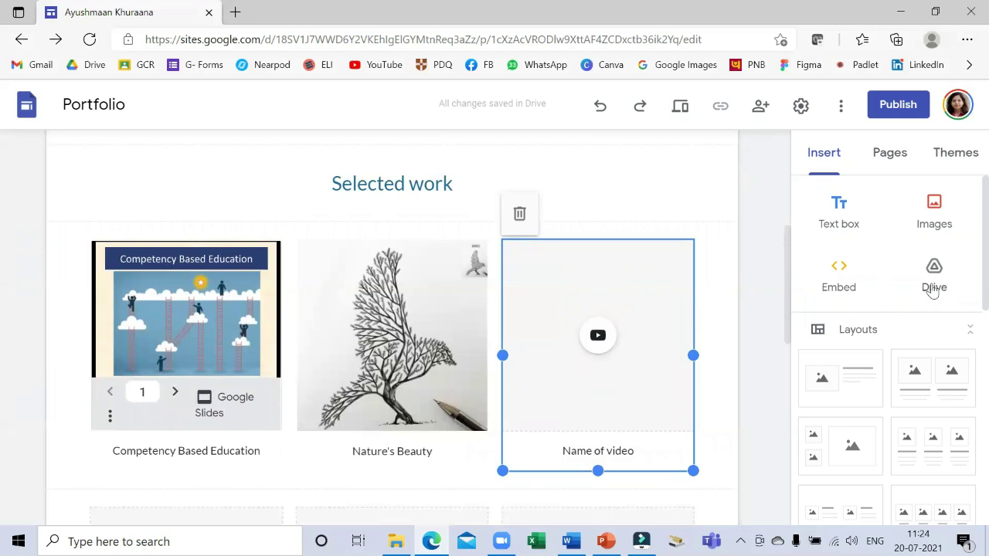
left_click(934, 272)
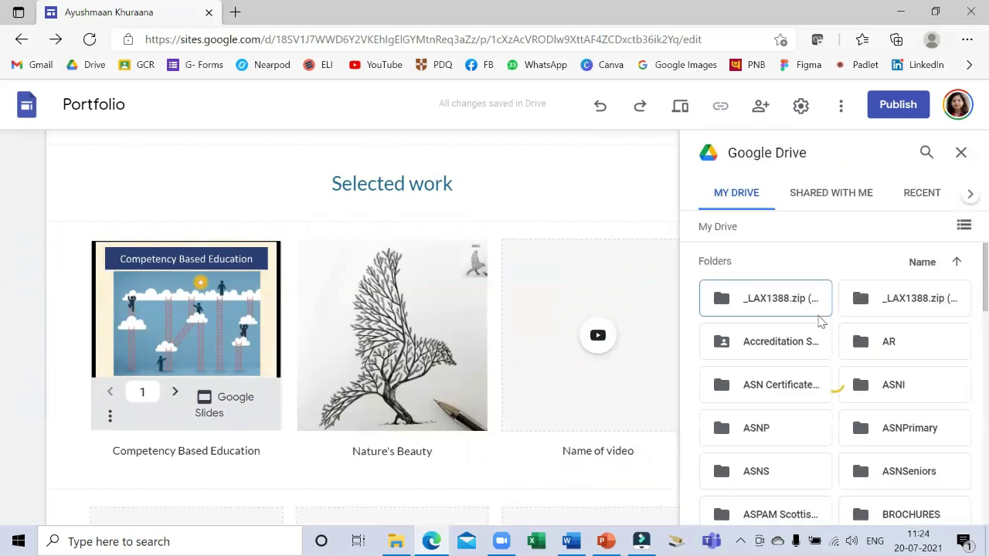
scroll(765, 325, "down", 3)
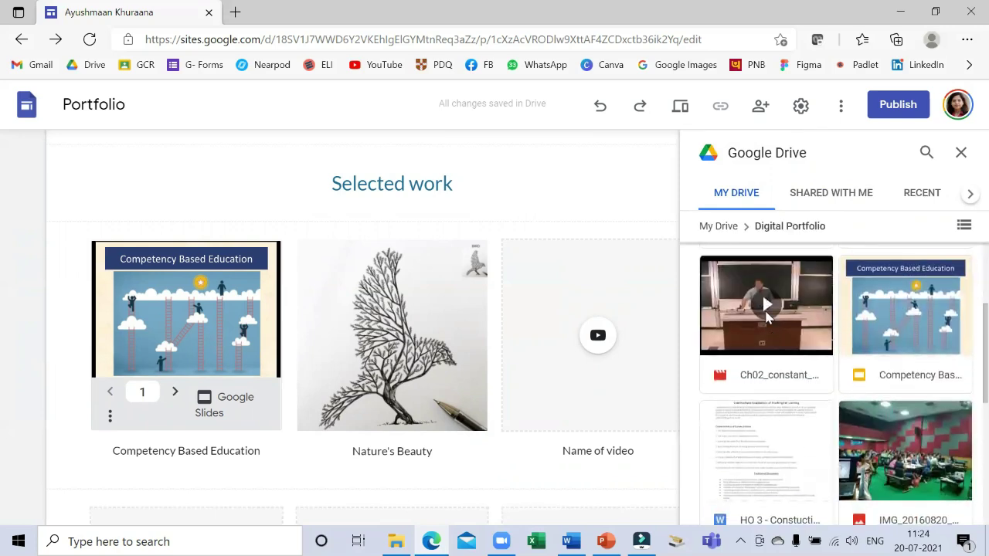
left_click(763, 317)
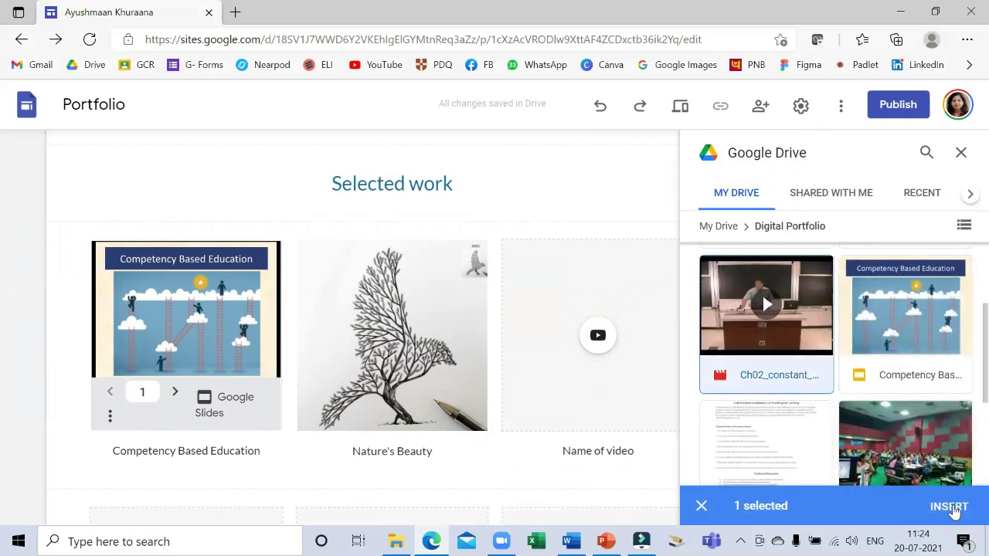
left_click(950, 507)
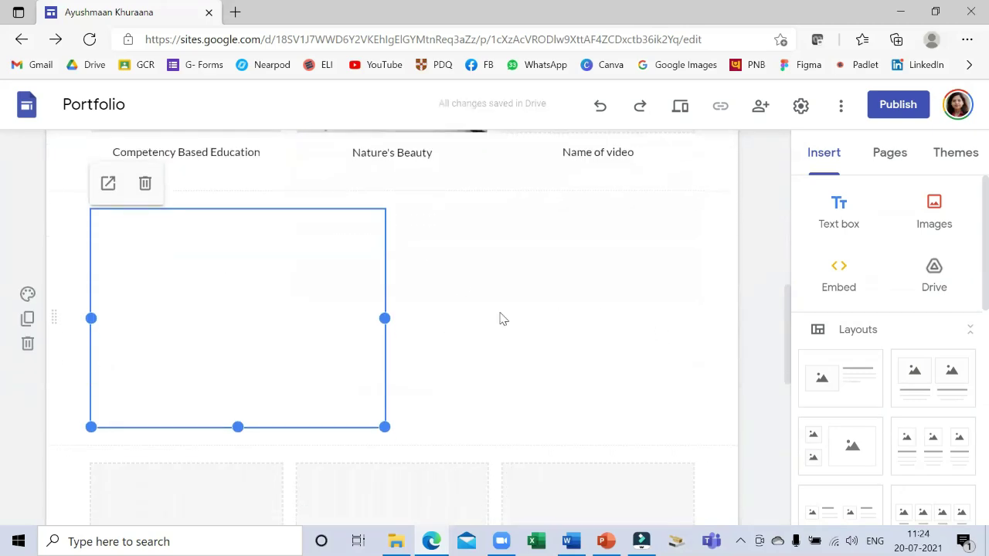
Delete the empty video placeholder and size the lecture video to fill the third column.
scroll(499, 318, "up", 3)
scroll(537, 306, "up", 2)
scroll(616, 347, "down", 1)
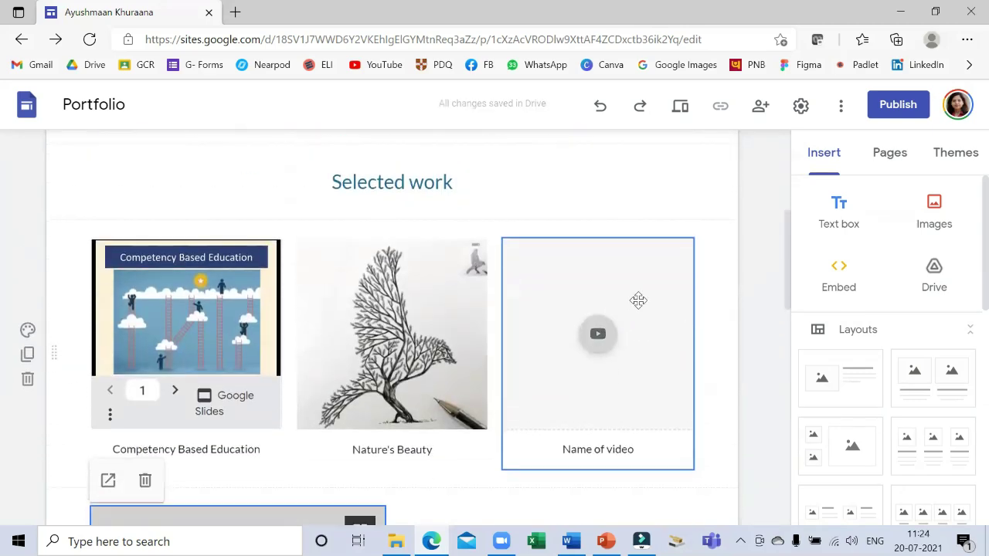
left_click(638, 297)
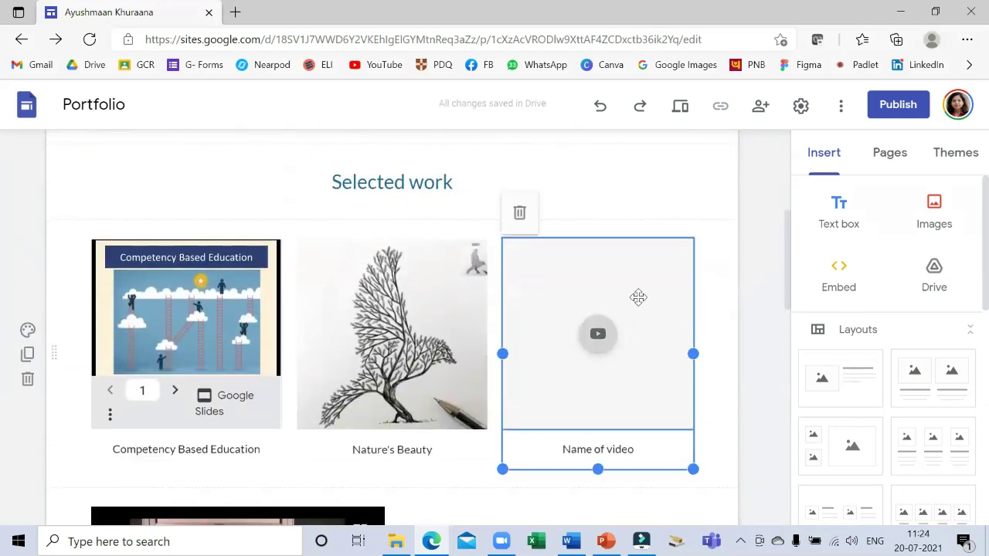
left_click(517, 215)
scroll(533, 410, "down", 2)
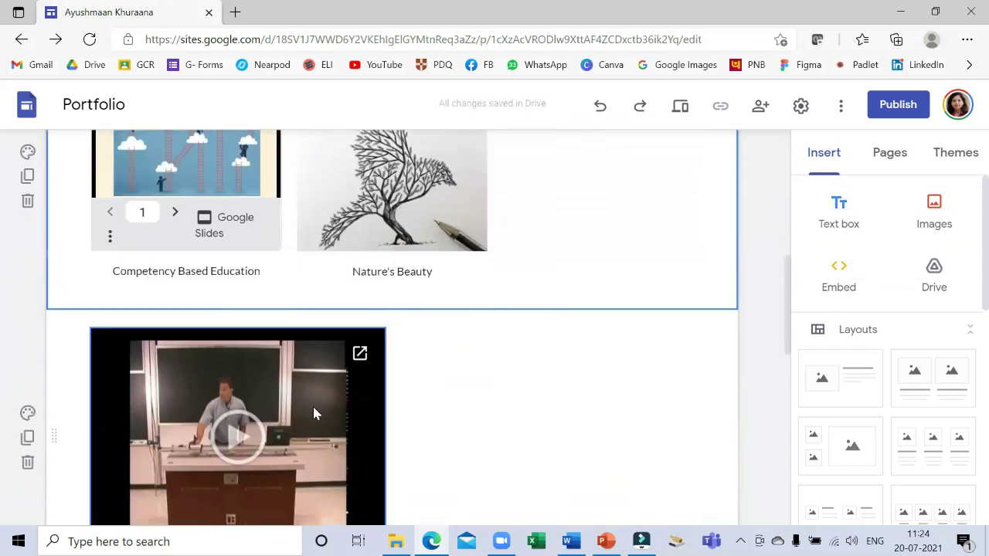
mouse_move(313, 404)
left_mouse_down()
mouse_move(498, 406)
mouse_move(505, 367)
left_mouse_up()
scroll(541, 332, "down", 2)
left_click(628, 308)
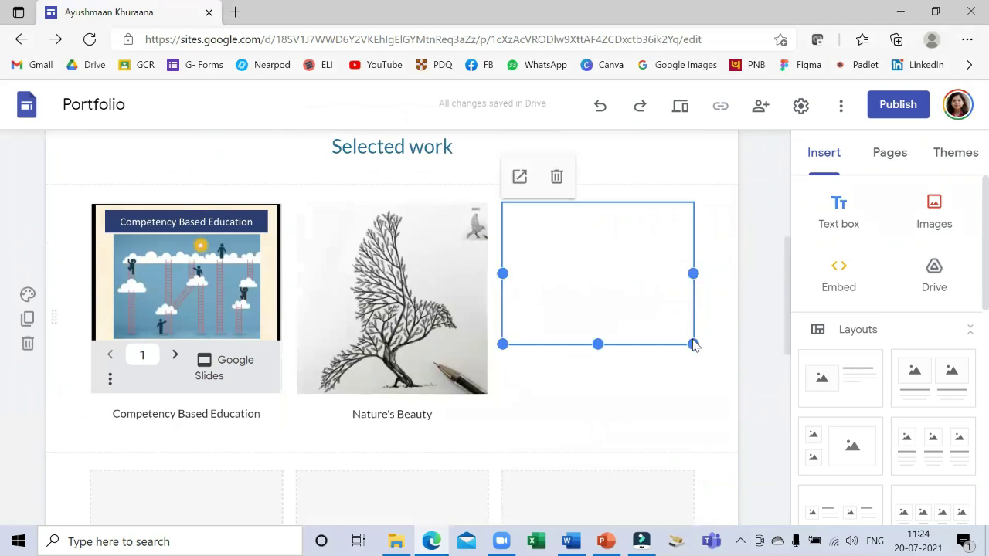
left_click_drag(694, 344, 703, 404)
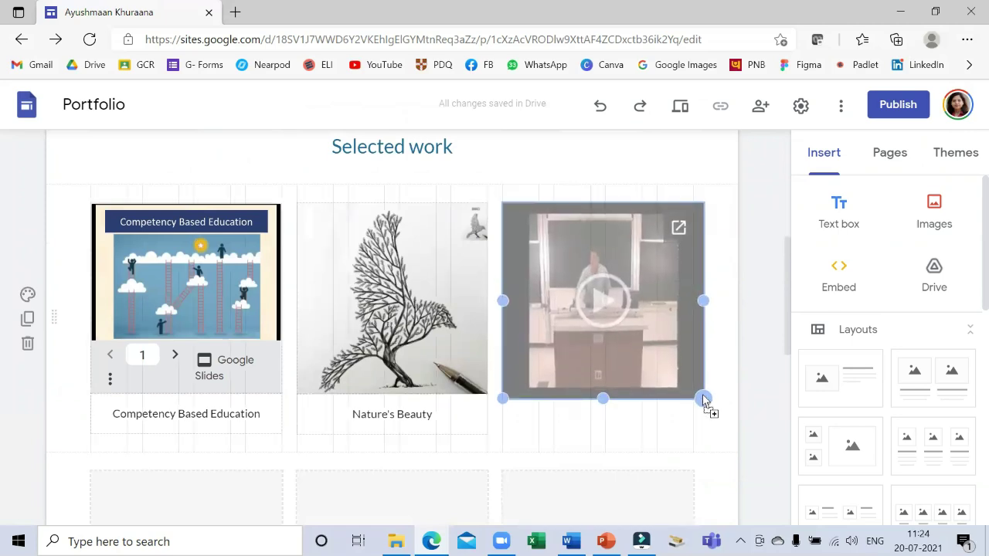
left_click_drag(702, 404, 693, 394)
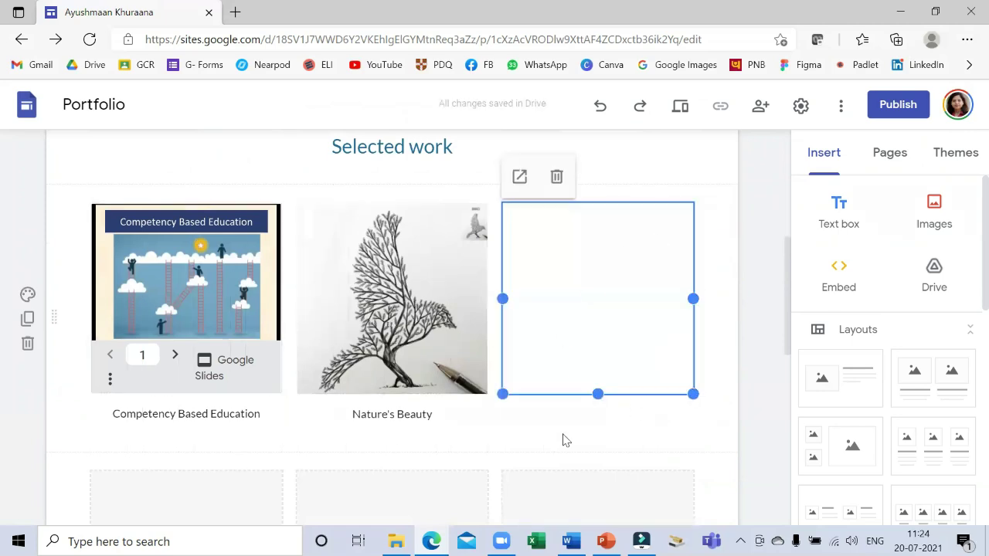
Caption the video 'Velocity of the Cart on the track' in a text box below it.
left_click(576, 430)
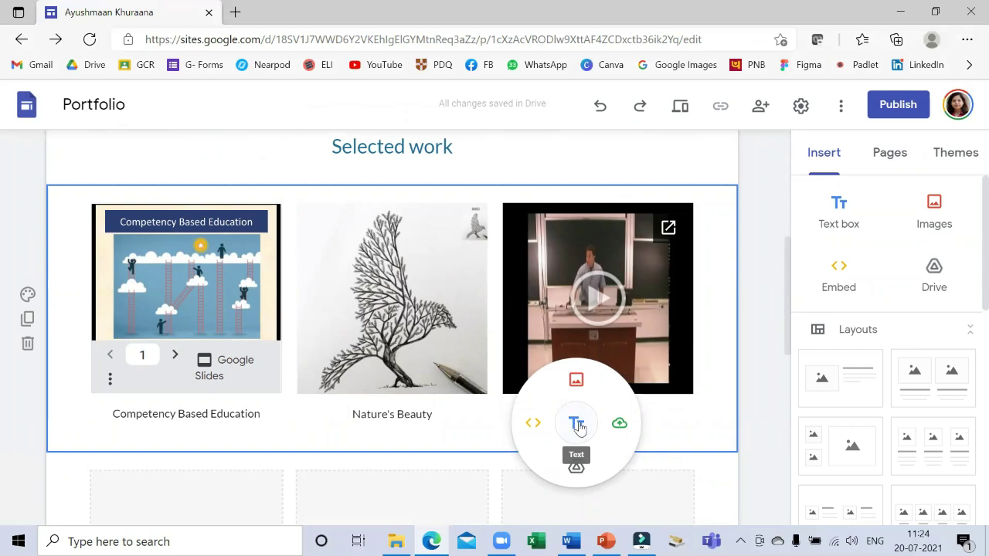
left_click(578, 425)
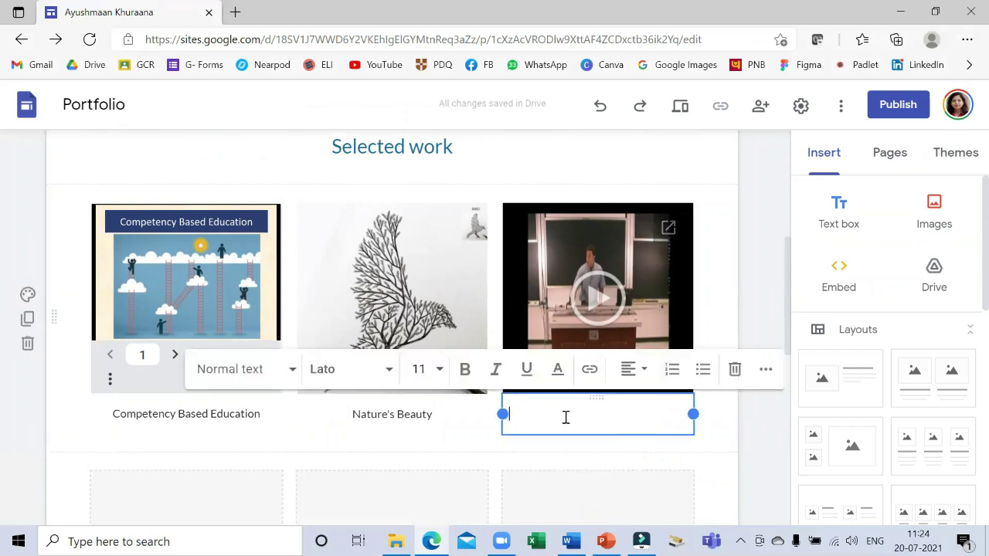
type("Velocity of the Cart on the track")
key("Return")
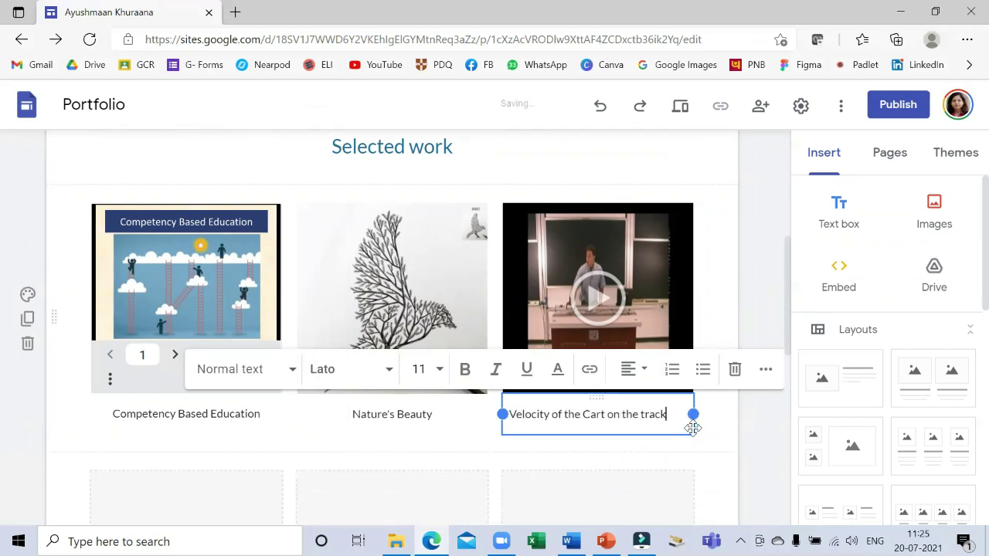
left_click(718, 435)
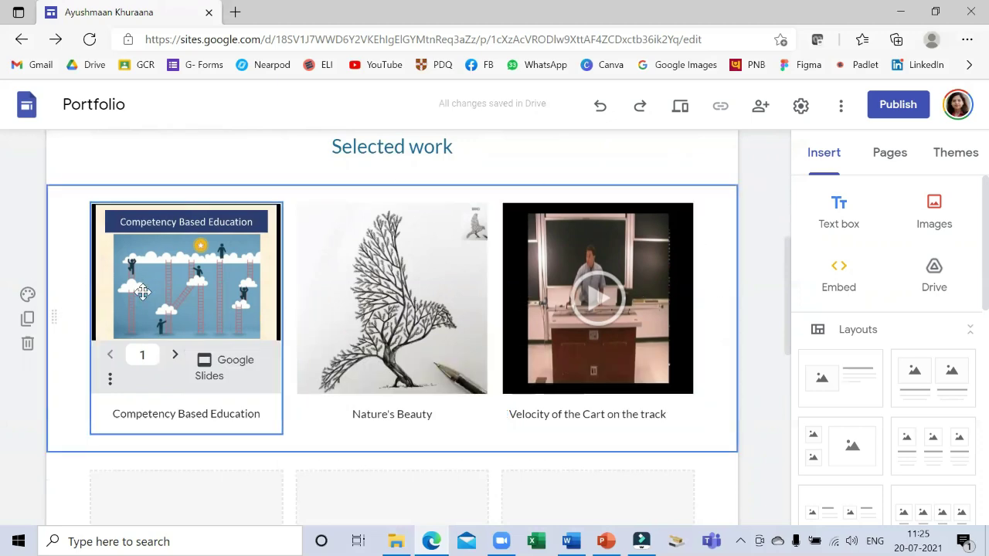
Give the Selected work section the dark blue Emphasis 2 background.
left_click(29, 295)
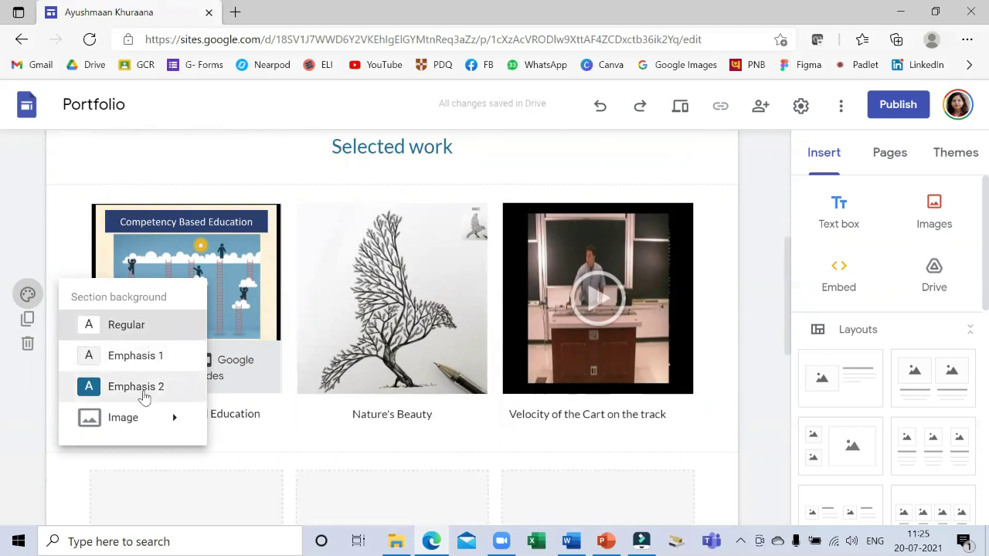
left_click(145, 394)
mouse_move(124, 417)
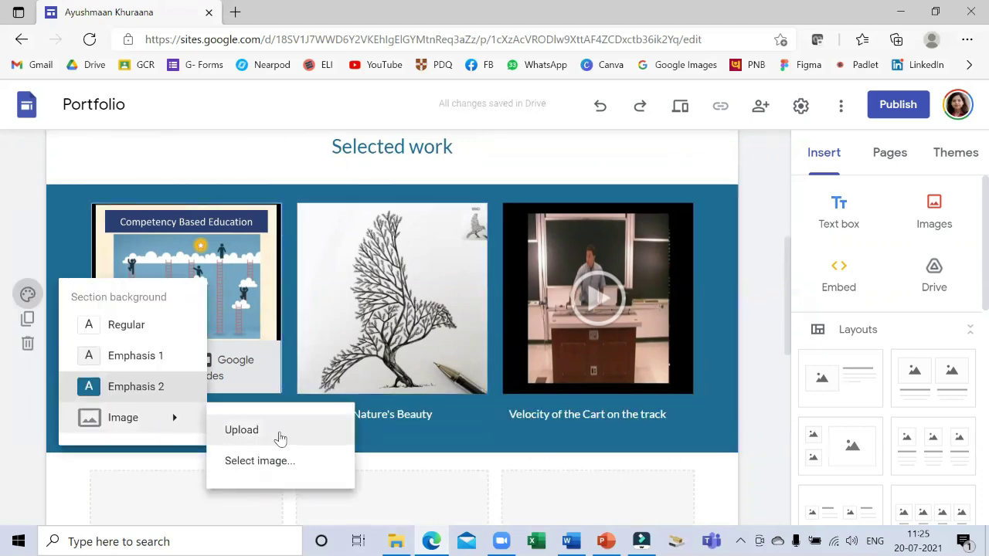
scroll(193, 317, "down", 3)
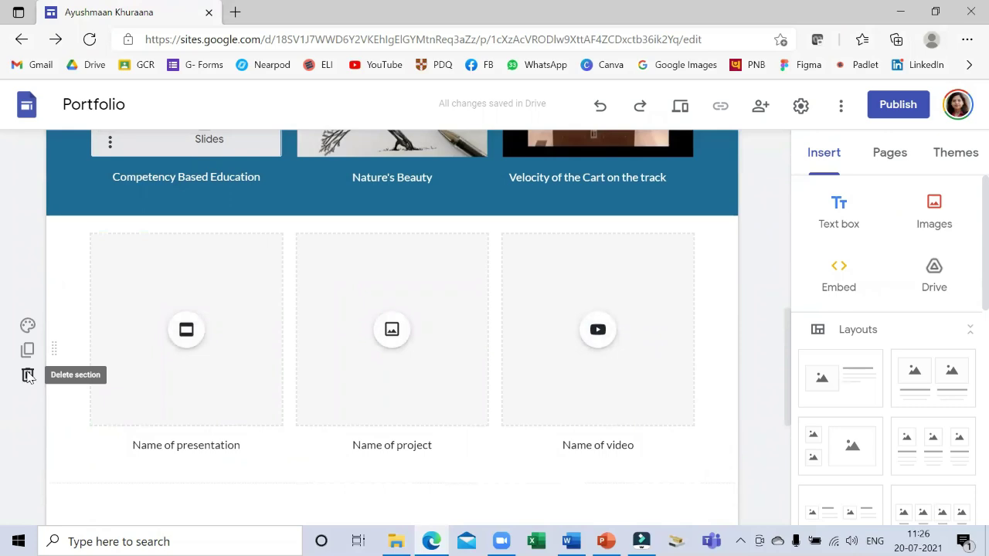
Delete the leftover placeholder cards section and scroll to check the Portfolio page.
left_click(28, 376)
scroll(330, 413, "down", 2)
scroll(344, 366, "down", 2)
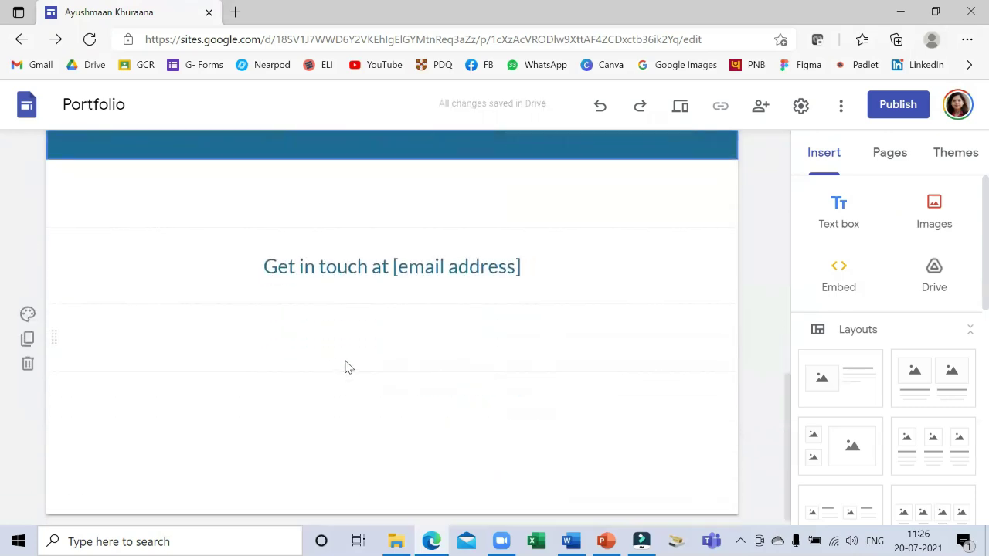
scroll(490, 270, "up", 3)
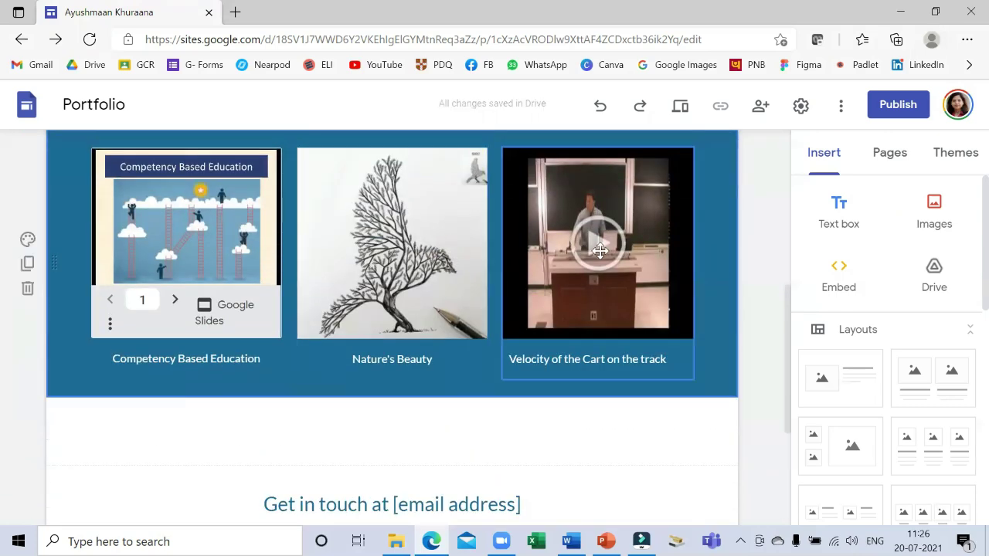
scroll(541, 247, "up", 2)
scroll(935, 356, "down", 1)
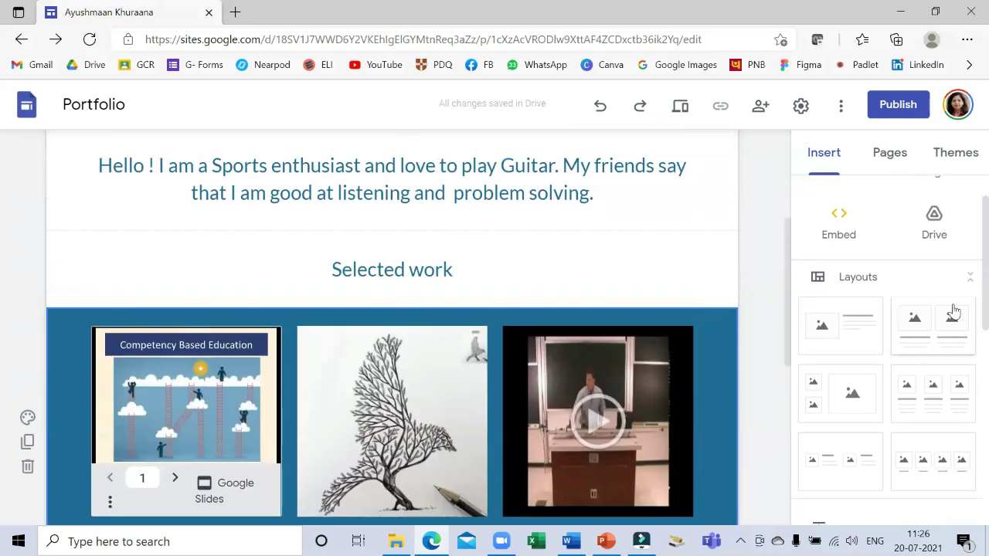
scroll(577, 417, "down", 2)
scroll(608, 357, "down", 2)
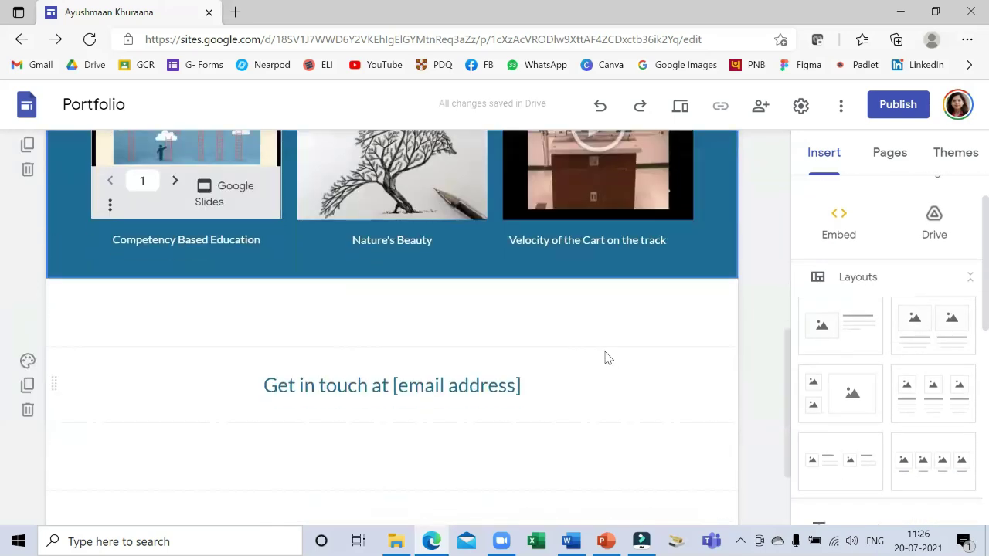
scroll(607, 358, "down", 2)
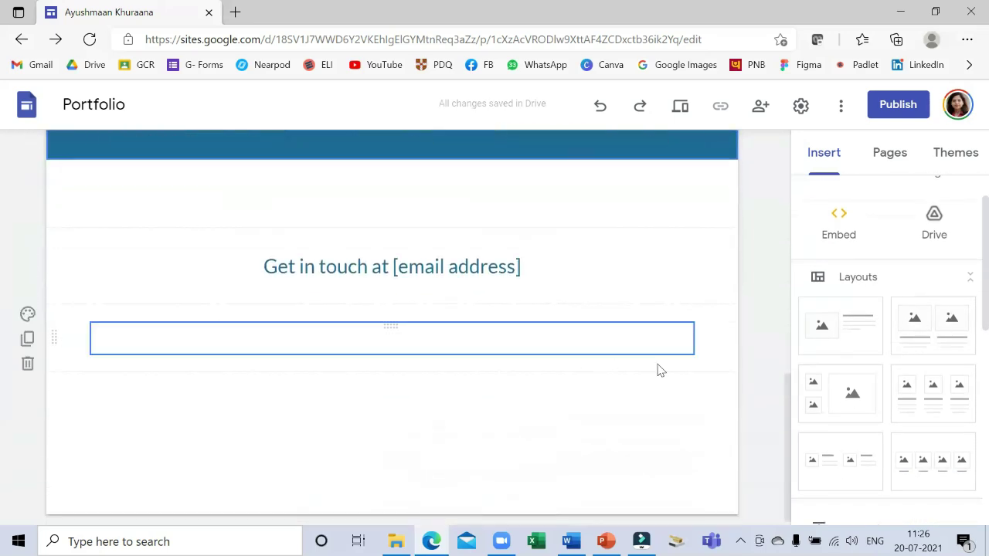
Add a two-small-one-large image layout, inspect its insert options, then delete that section.
left_click(848, 403)
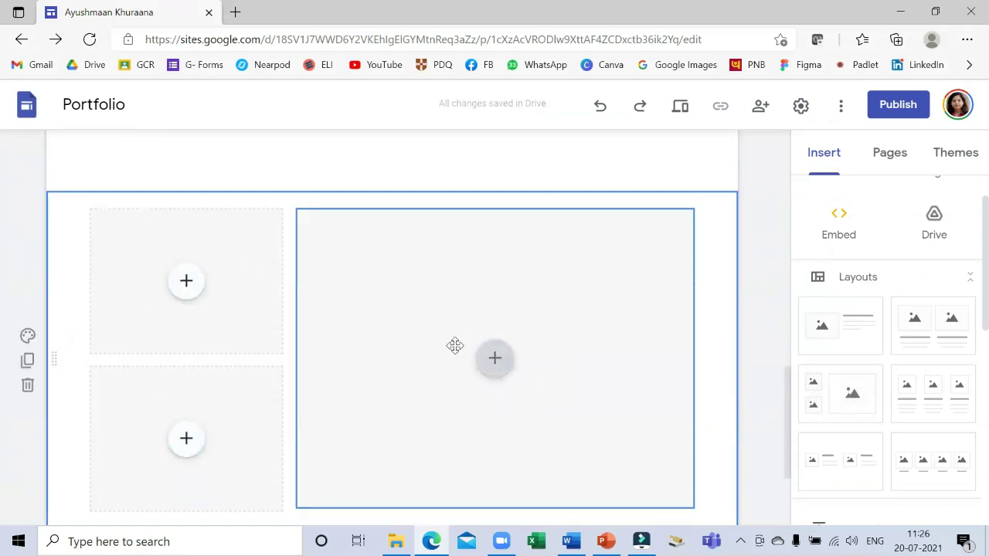
left_click(185, 282)
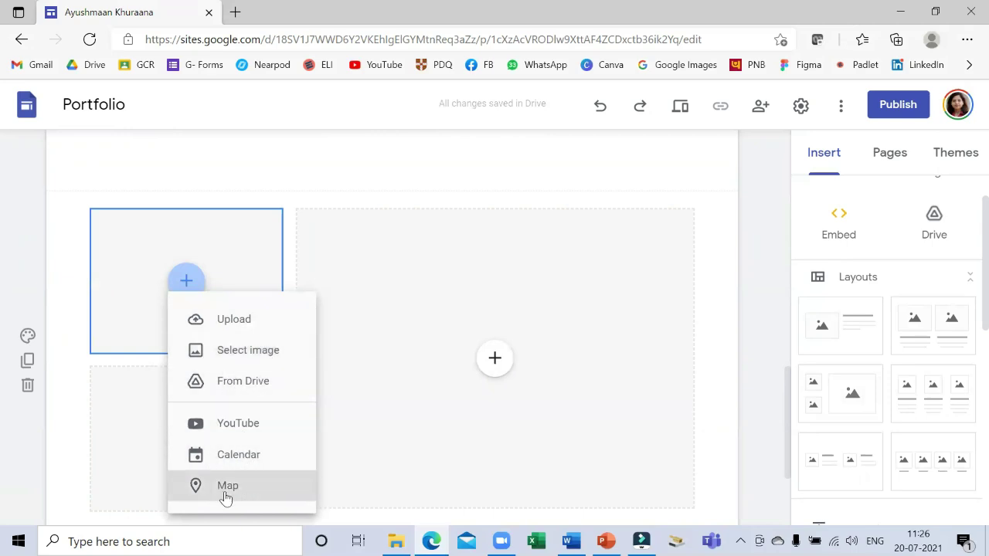
left_click(413, 215)
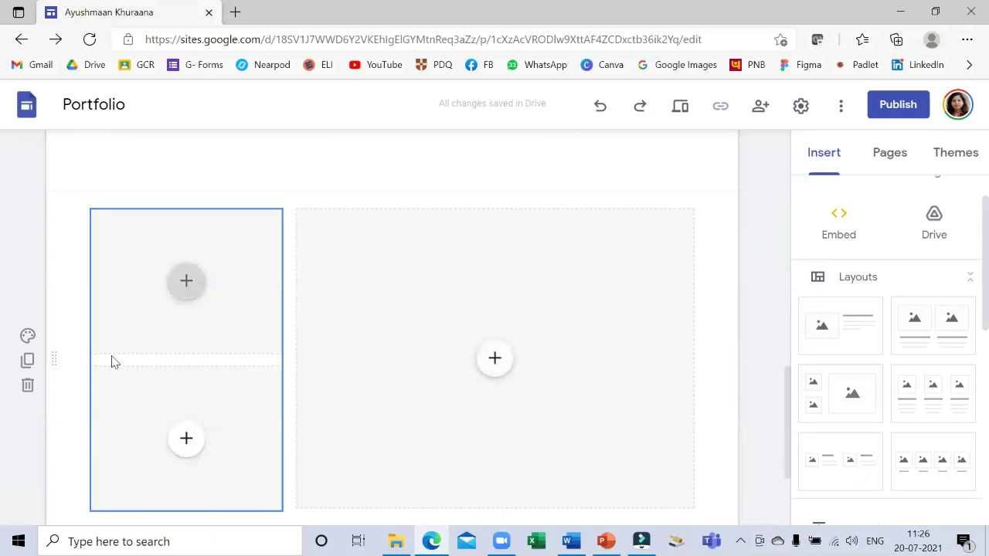
left_click(28, 384)
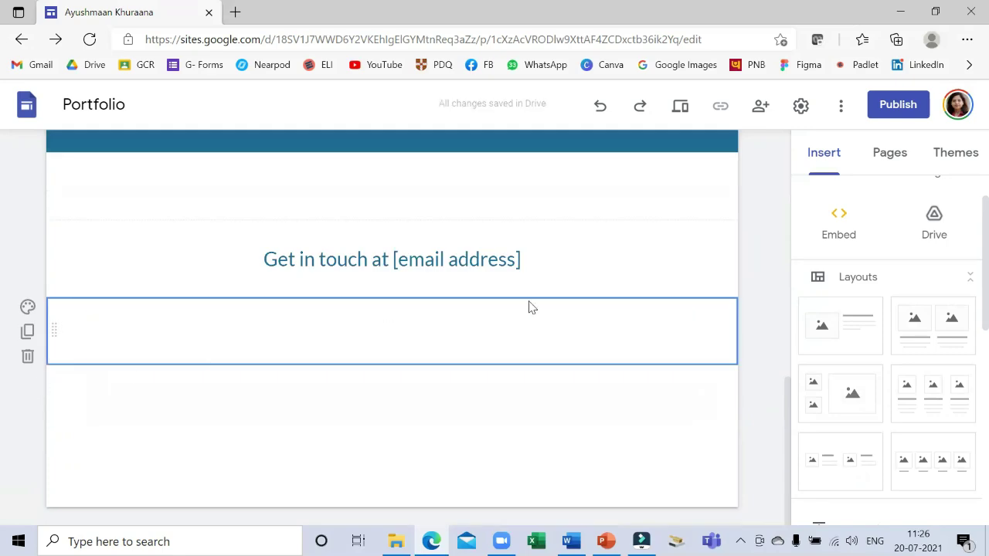
Insert a collapsible text block below the contact line.
scroll(530, 304, "up", 2)
scroll(525, 327, "down", 1)
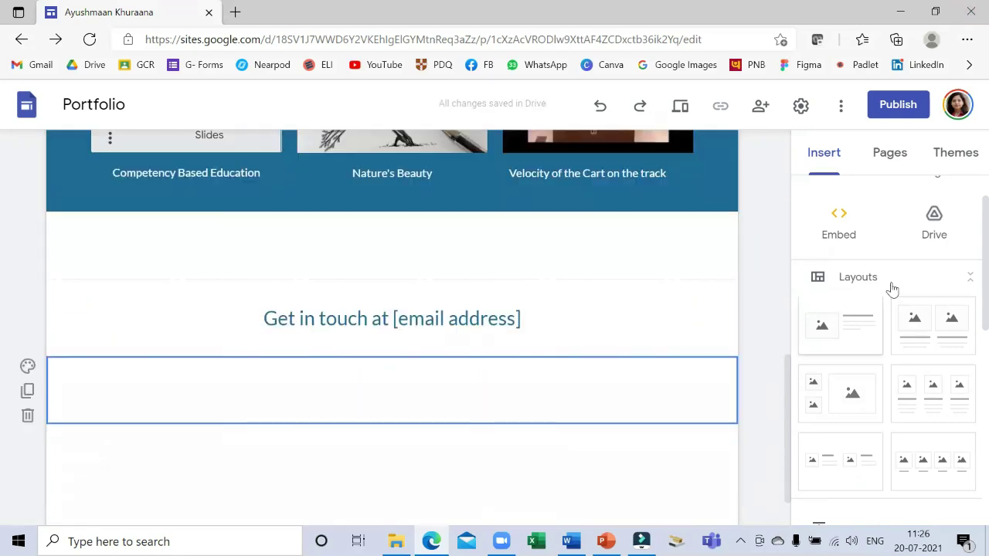
scroll(892, 287, "down", 2)
scroll(883, 324, "down", 1)
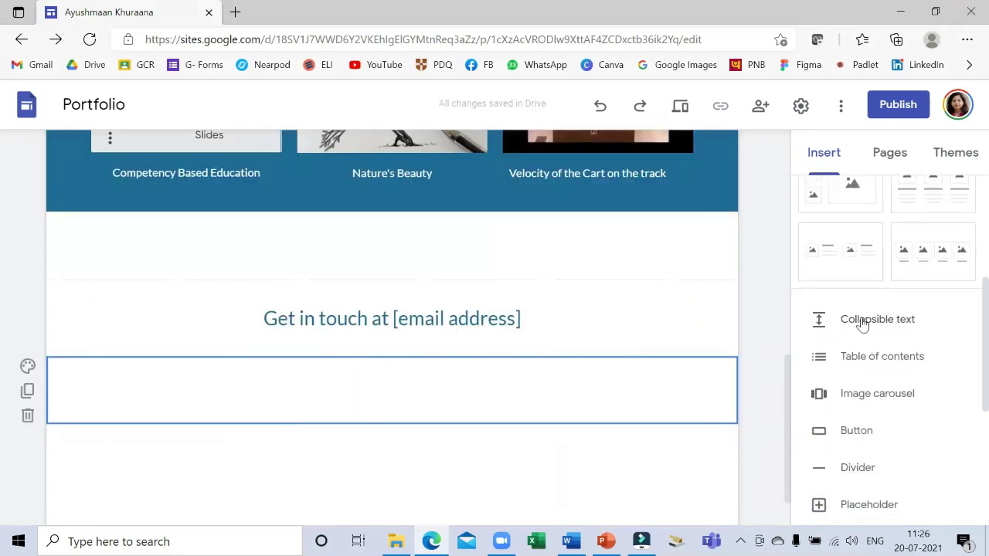
left_click(863, 325)
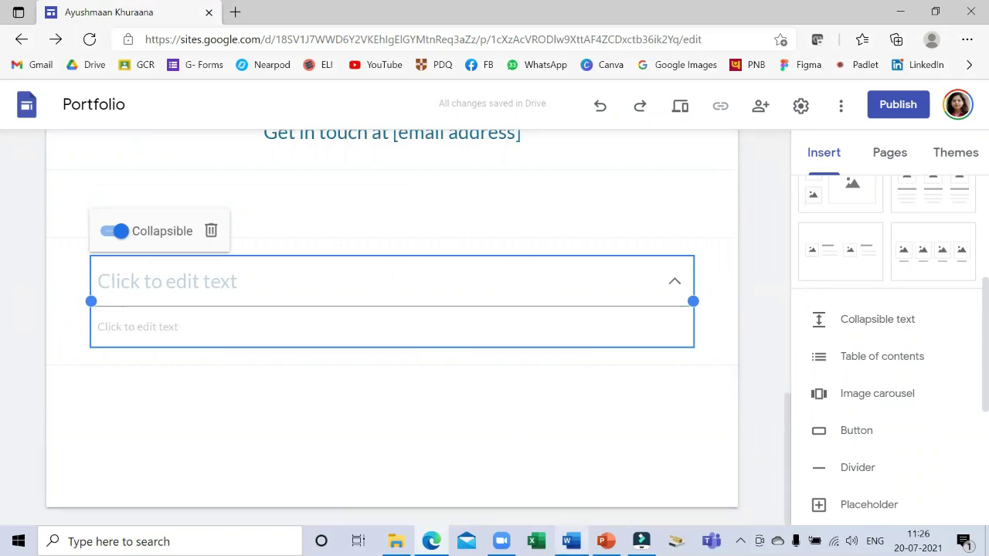
Bring the Word handout on constructivism to the front.
left_click(570, 540)
scroll(428, 216, "up", 2)
scroll(372, 228, "up", 3)
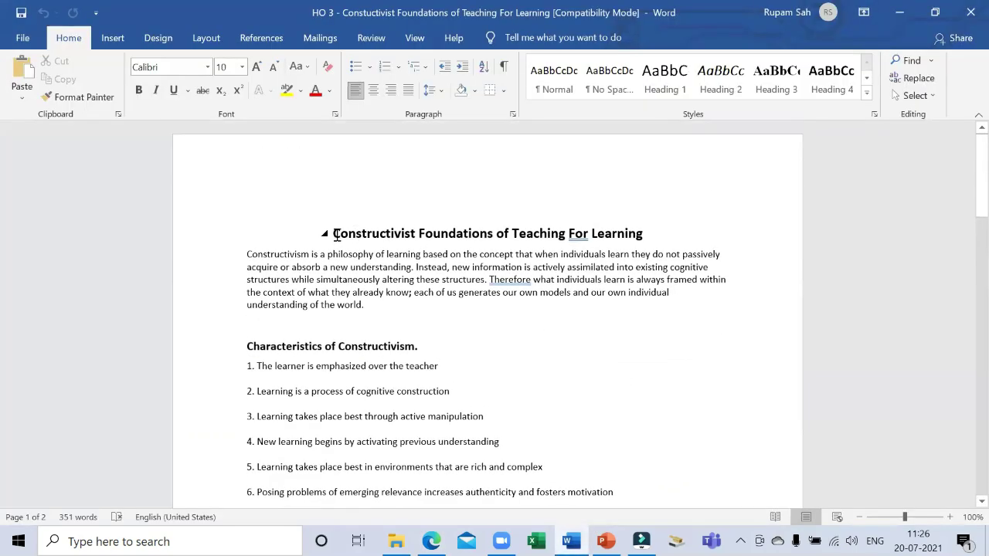
Copy the handout from its title to the group-work bullet, leaving out the pyramid diagram.
left_click(337, 234)
key("shift+Down")
key("shift+Down")
key("shift+Down")
key("shift+Down")
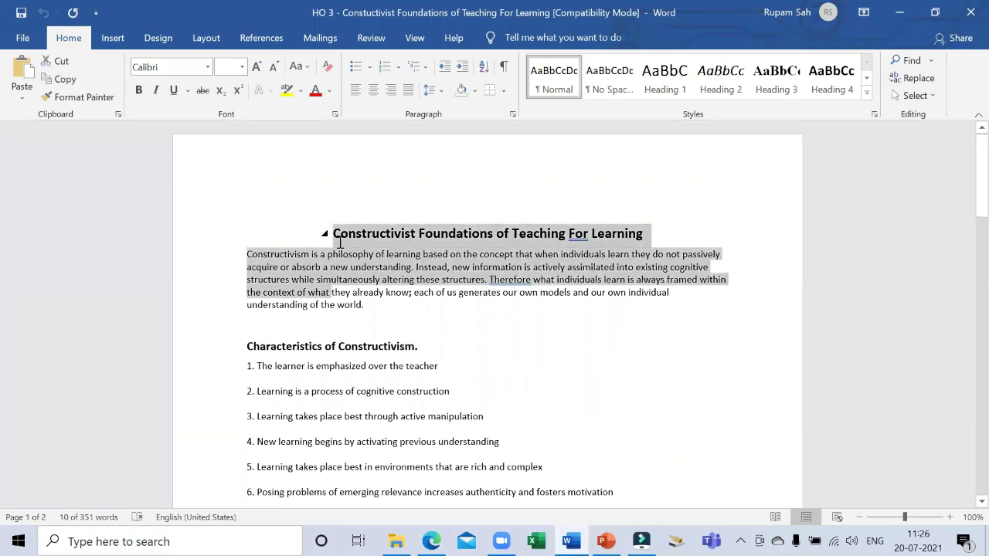
key("shift+Down")
key("shift+Down")
key("shift+Down")
key("shift+Down")
key("shift+Down")
key("shift+Down")
key("shift+Down")
key("shift+Down")
key("shift+Down")
key("shift+Down")
key("shift+Down")
key("shift+Down")
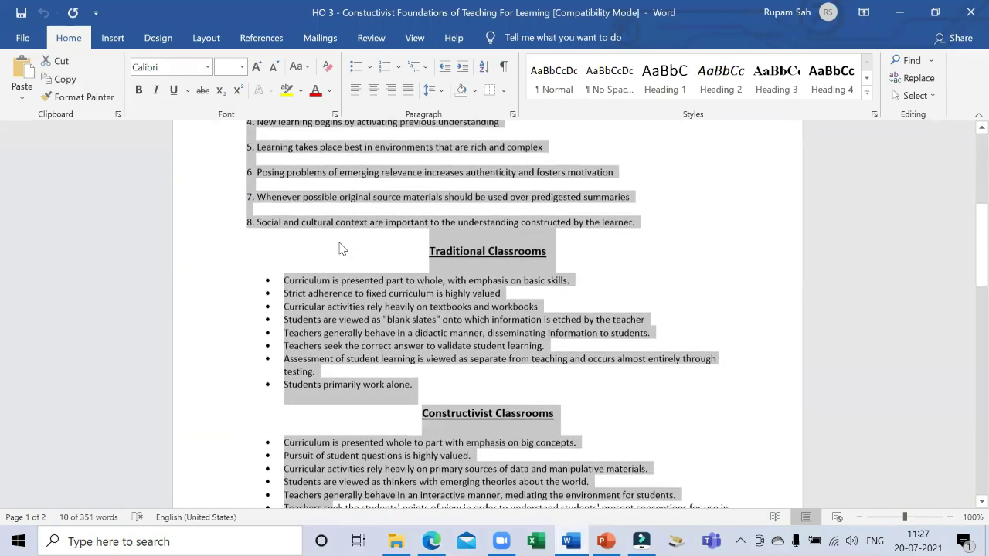
key("shift+Down")
key("shift+Down")
key("shift+Down")
key("shift+Down")
key("shift+Down")
key("shift+Down")
key("shift+Down")
key("shift+Down")
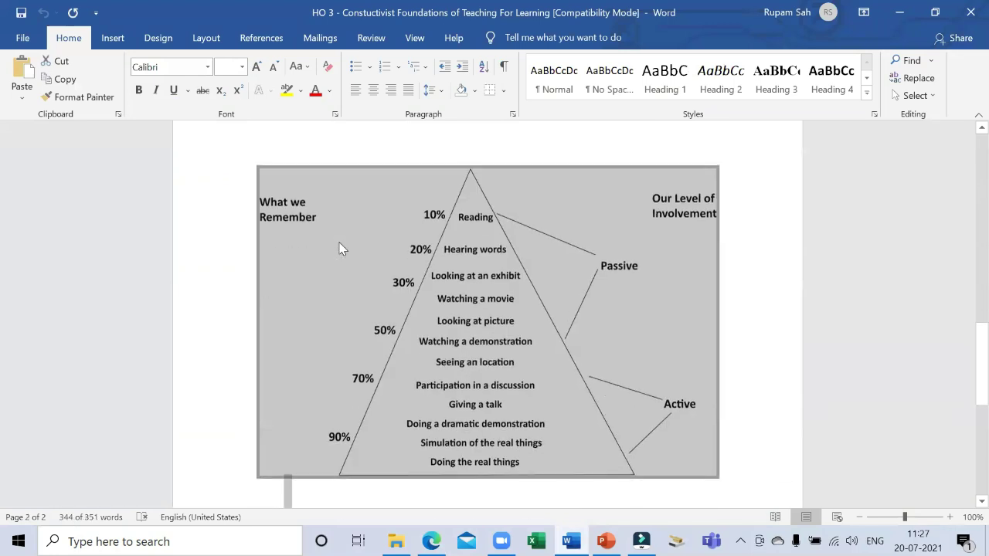
key("shift+Up")
key("shift+Up")
key("shift+Up")
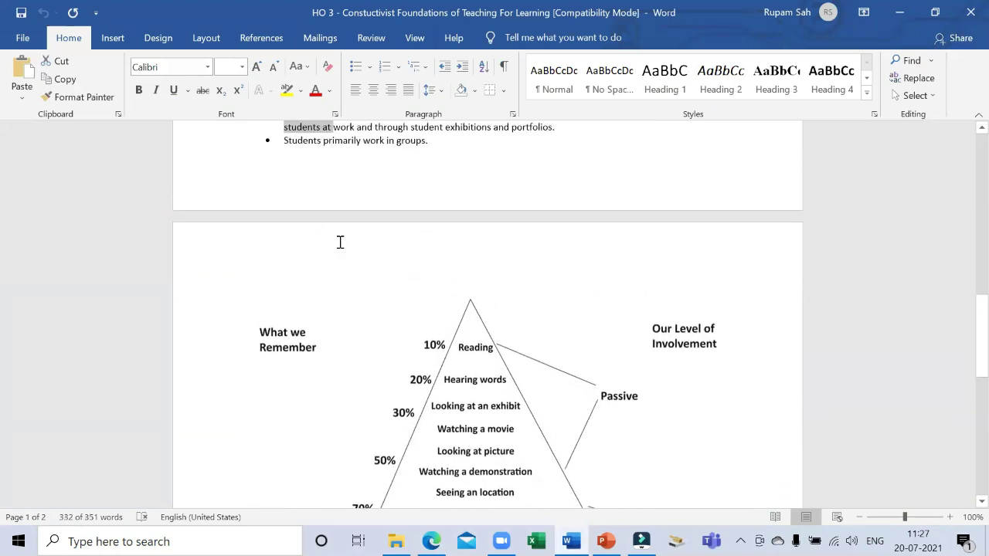
key("shift+Down")
key("shift+Right")
key("shift+Right")
key("shift+Right")
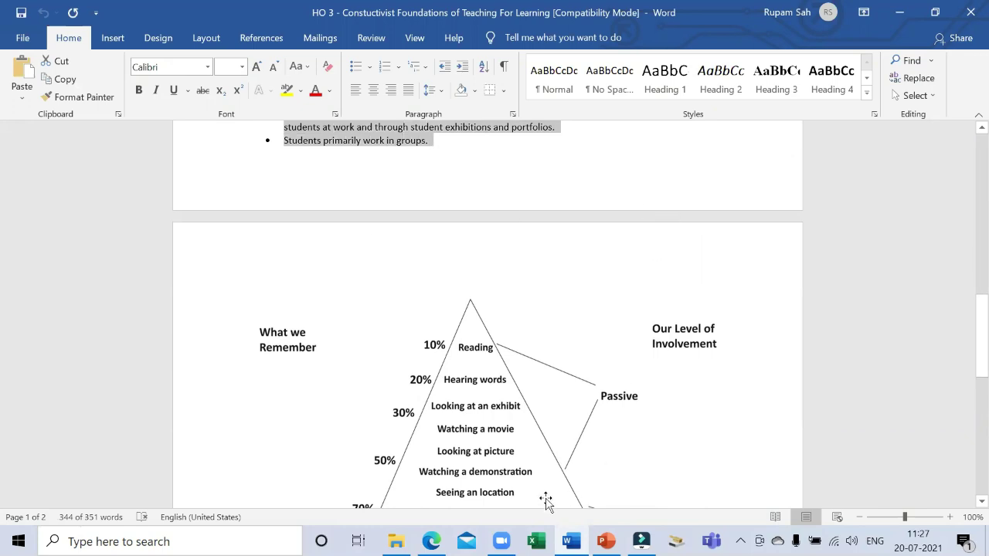
left_click(431, 542)
mouse_move(391, 324)
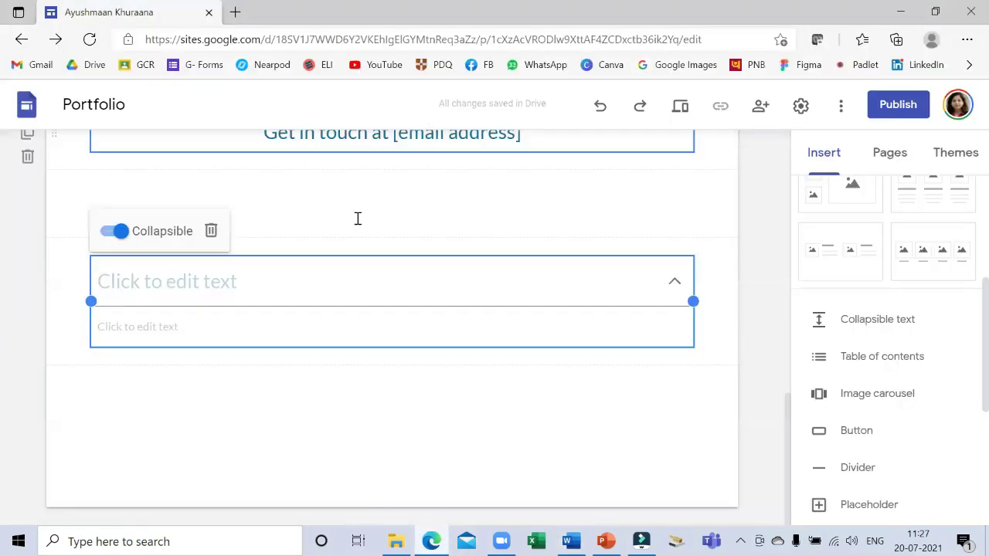
Paste the handout text into the collapsible block's body and select the article heading.
left_click(276, 325)
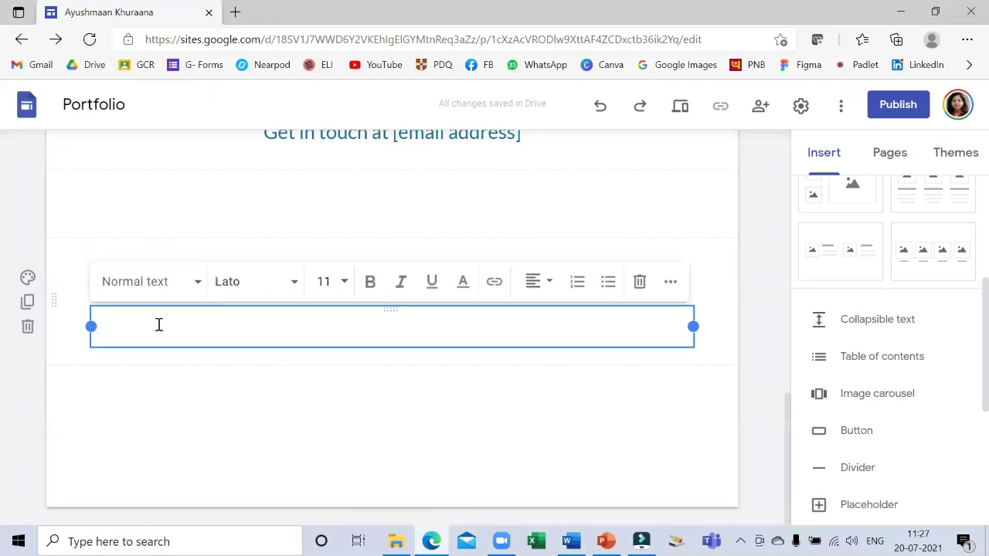
key("ctrl+v")
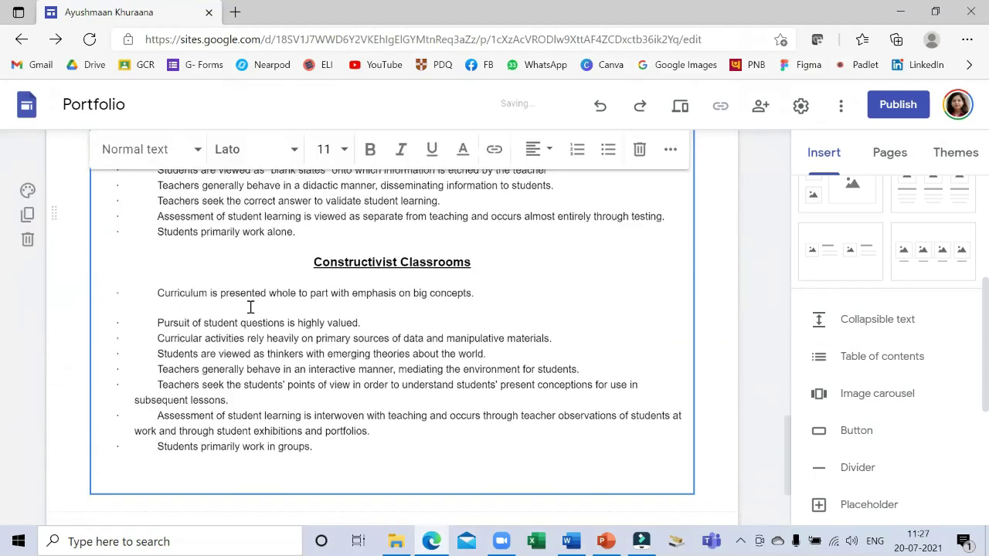
scroll(375, 338, "up", 5)
scroll(370, 340, "up", 5)
scroll(371, 341, "up", 3)
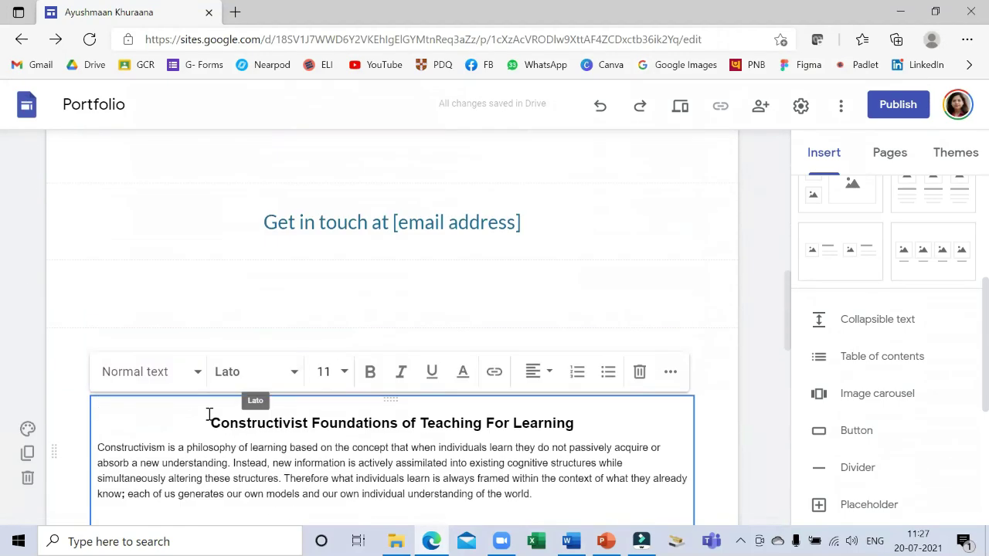
left_click_drag(214, 425, 594, 423)
key("ctrl+c")
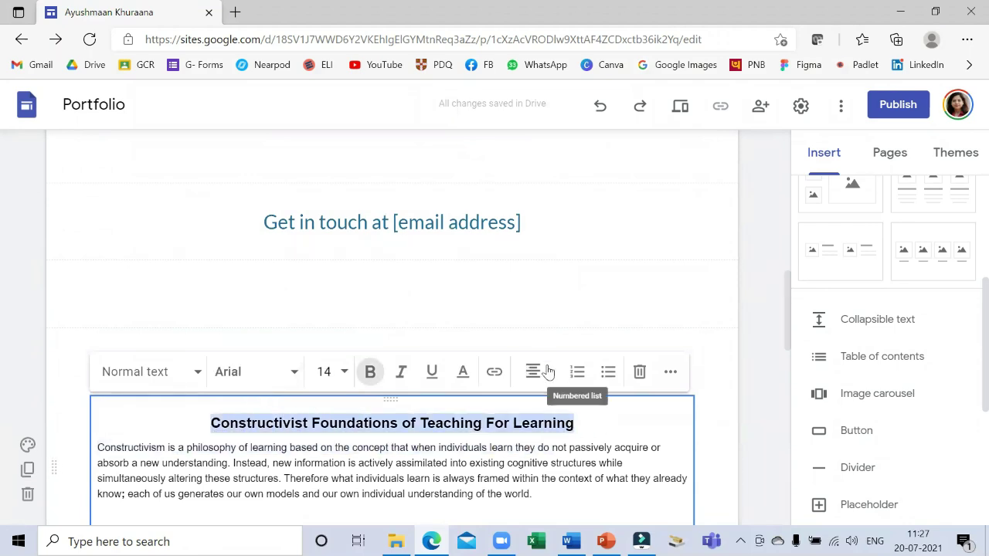
left_click(624, 338)
Title the collapsible block 'Article on' / 'Constructivist Foundations of Teaching For Learning'.
left_click(320, 374)
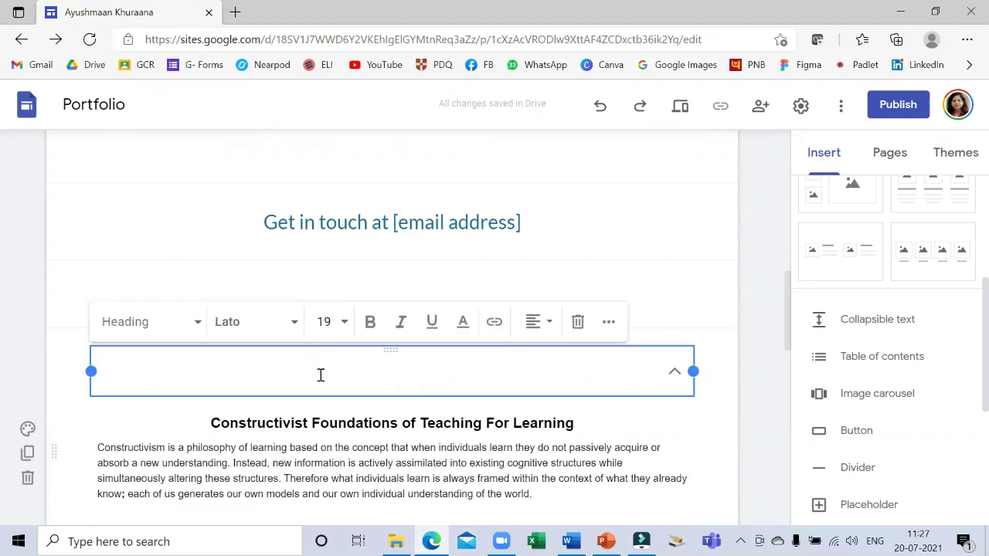
key("ctrl+v")
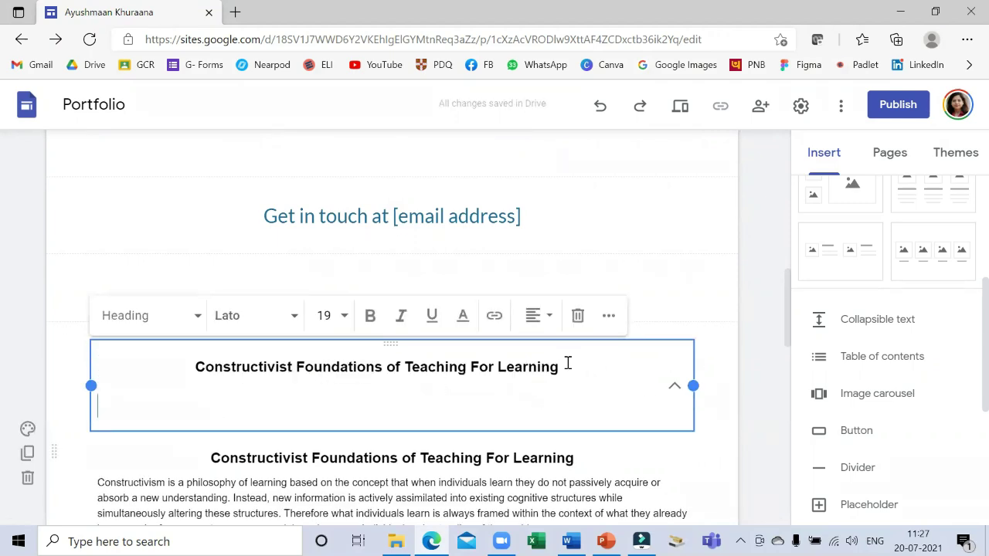
key("Return")
left_click(194, 367)
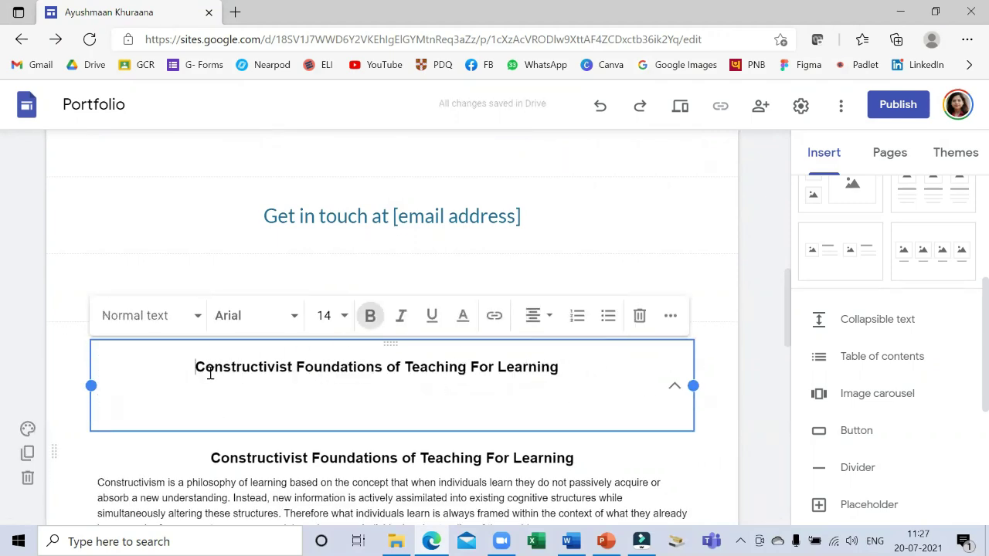
type("Artic")
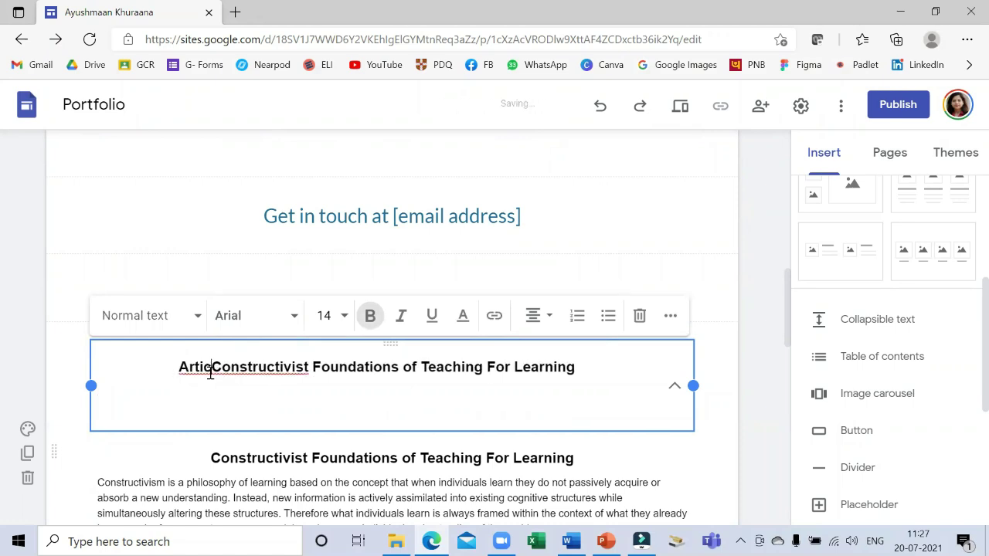
type("le on")
key("Return")
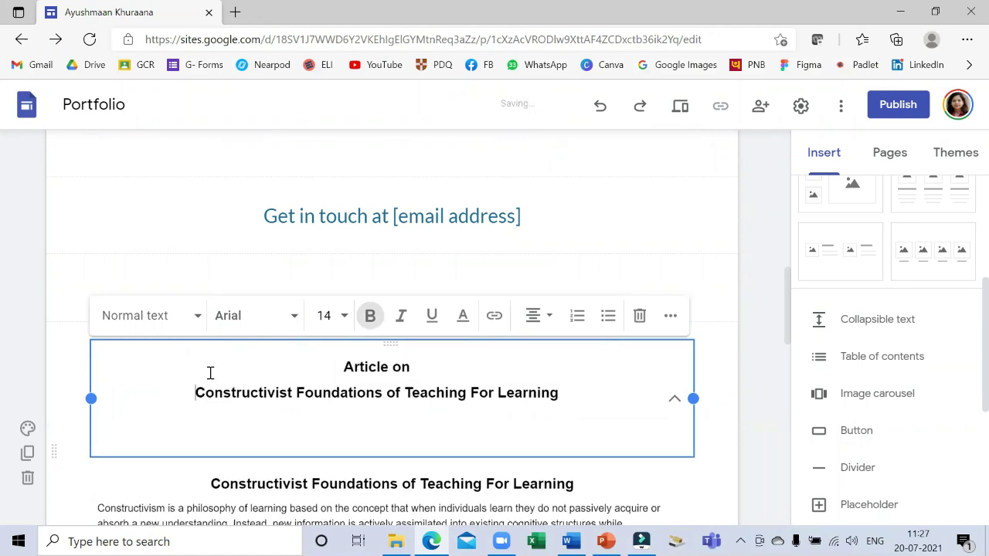
left_click(717, 384)
Expand the collapsible block and scroll through the pasted article to review it.
left_click(581, 388)
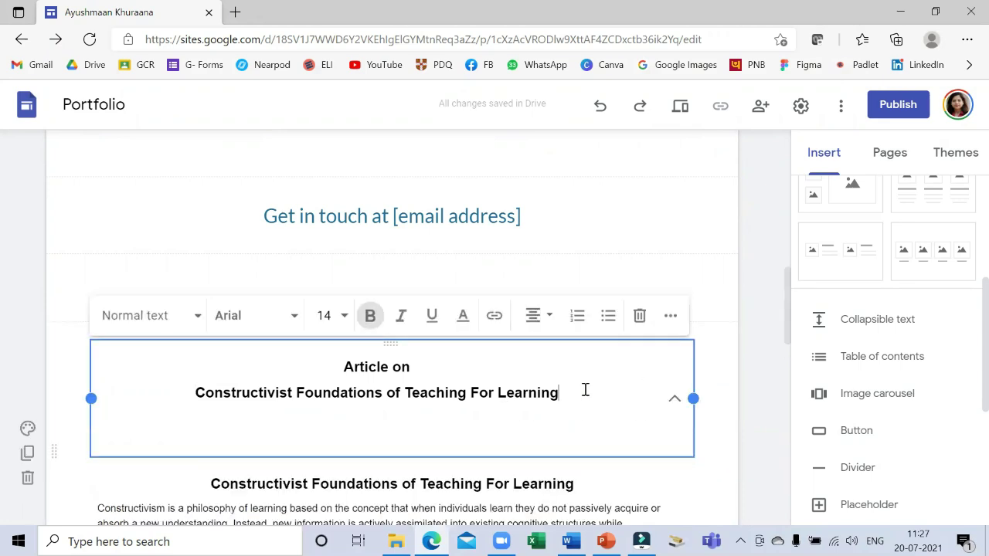
left_click(722, 381)
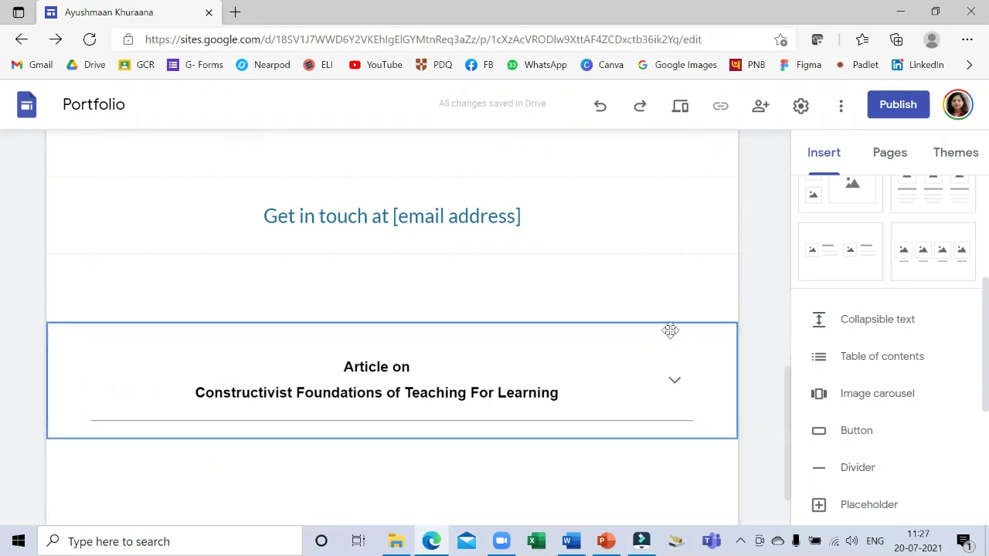
scroll(587, 355, "down", 1)
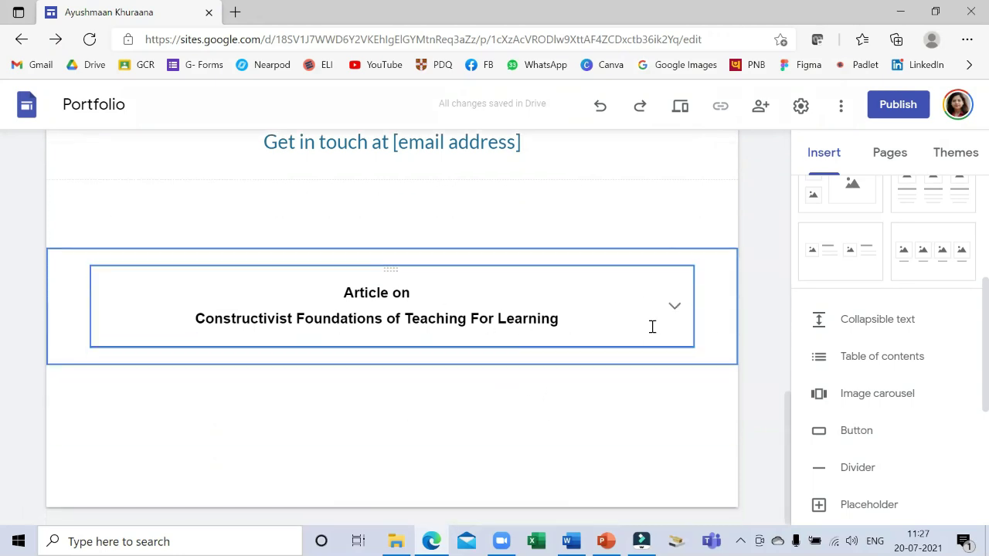
left_click(676, 310)
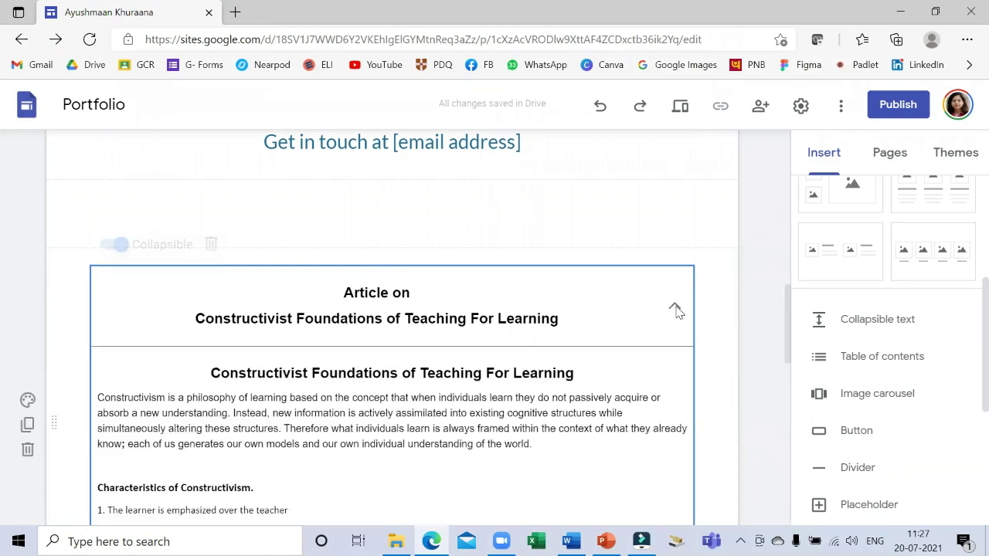
scroll(552, 353, "down", 2)
scroll(535, 356, "down", 3)
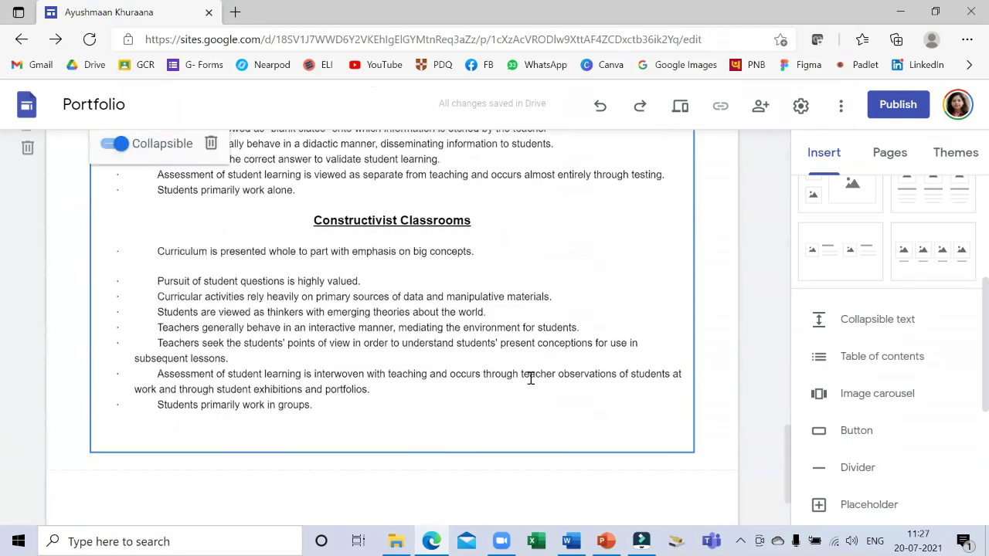
scroll(531, 378, "down", 2)
scroll(530, 384, "up", 2)
scroll(530, 360, "up", 2)
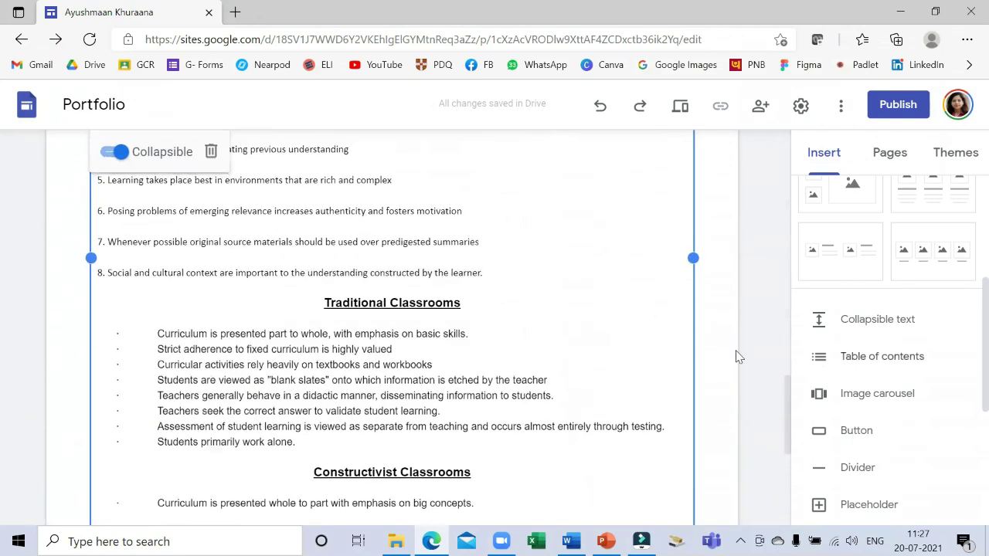
scroll(736, 356, "down", 1)
scroll(696, 363, "down", 4)
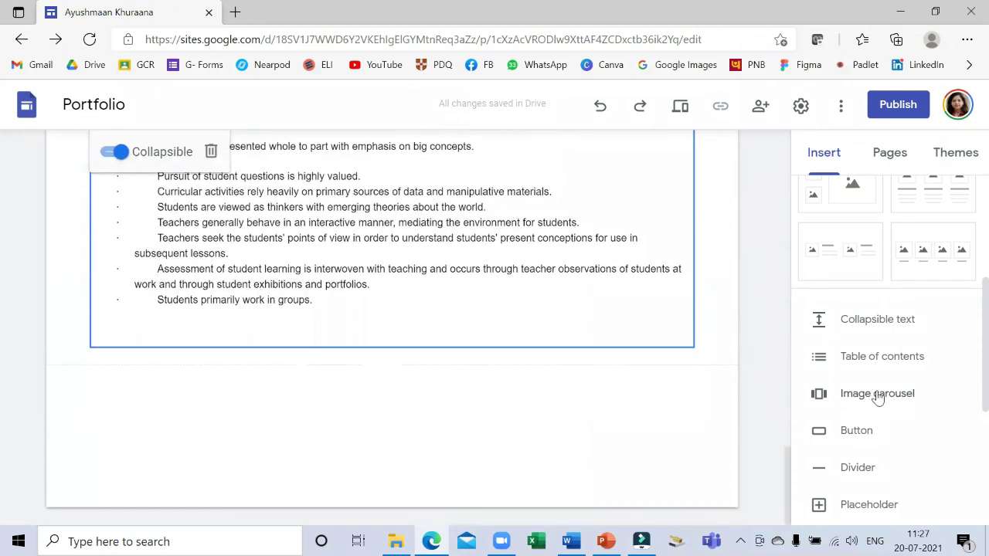
Add photos from the Drive folder Digital Portfolio to a new image carousel.
left_click(878, 395)
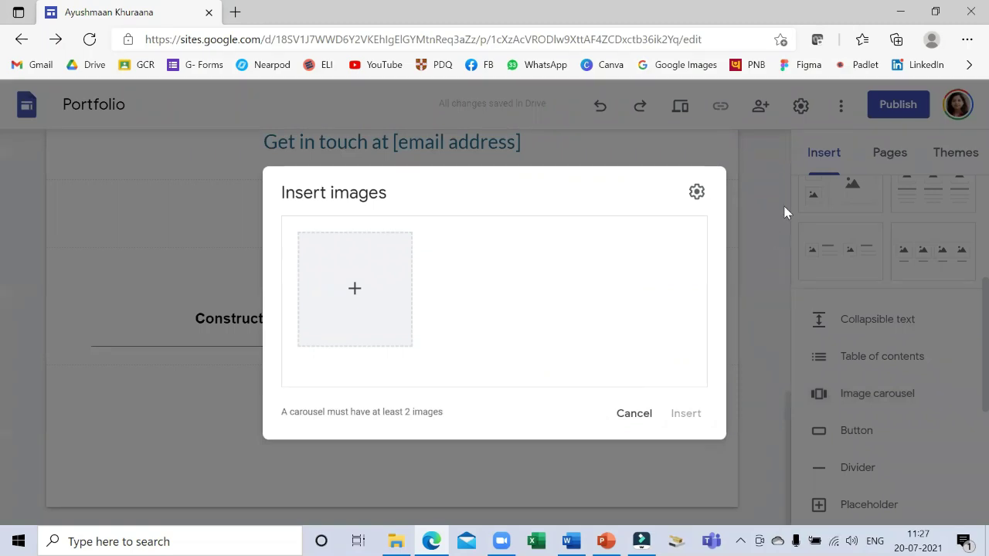
left_click(356, 291)
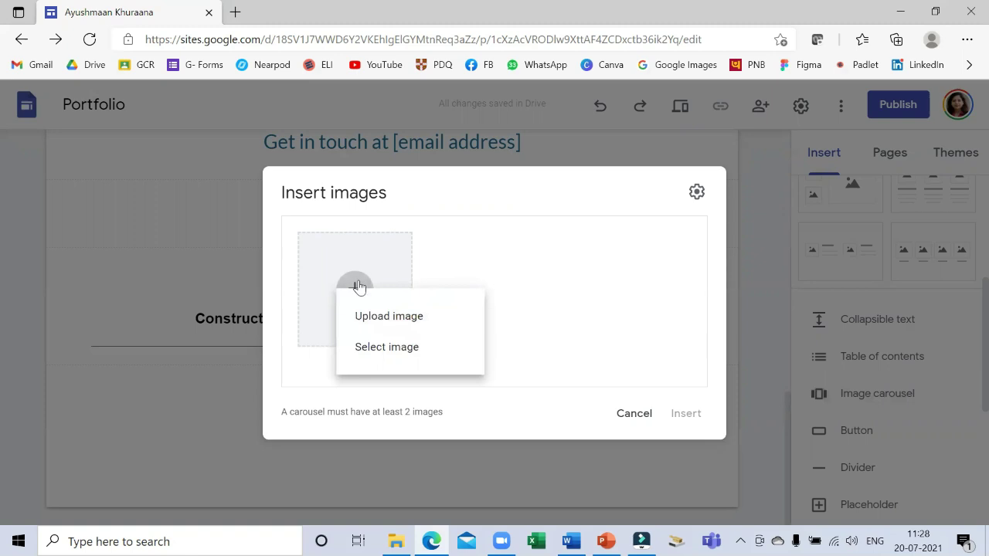
left_click(380, 347)
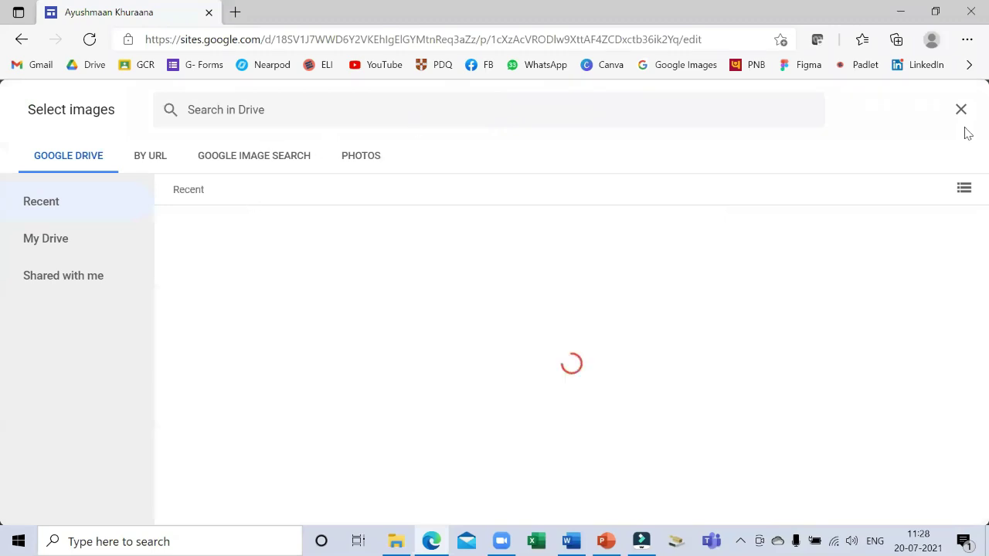
left_click(45, 238)
double_click(561, 347)
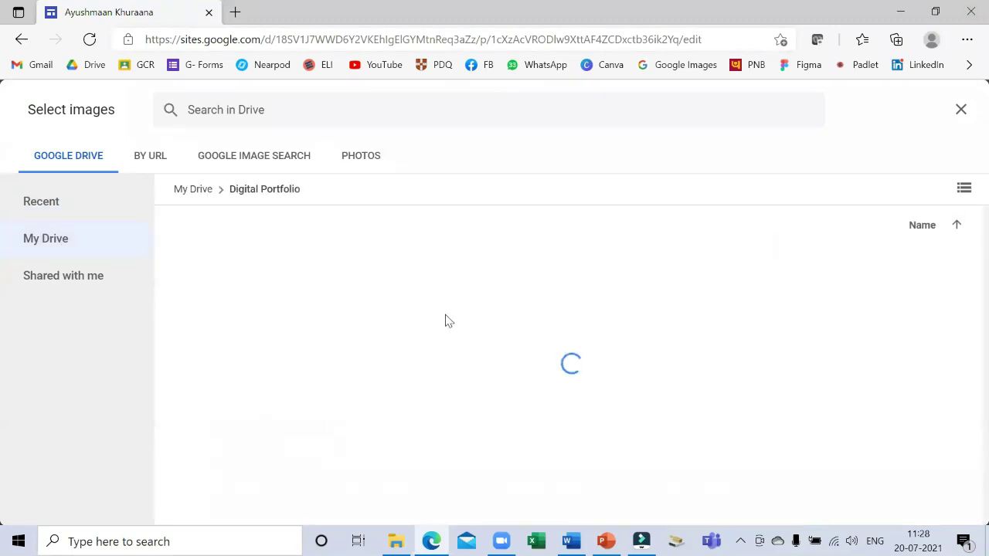
left_click(242, 305)
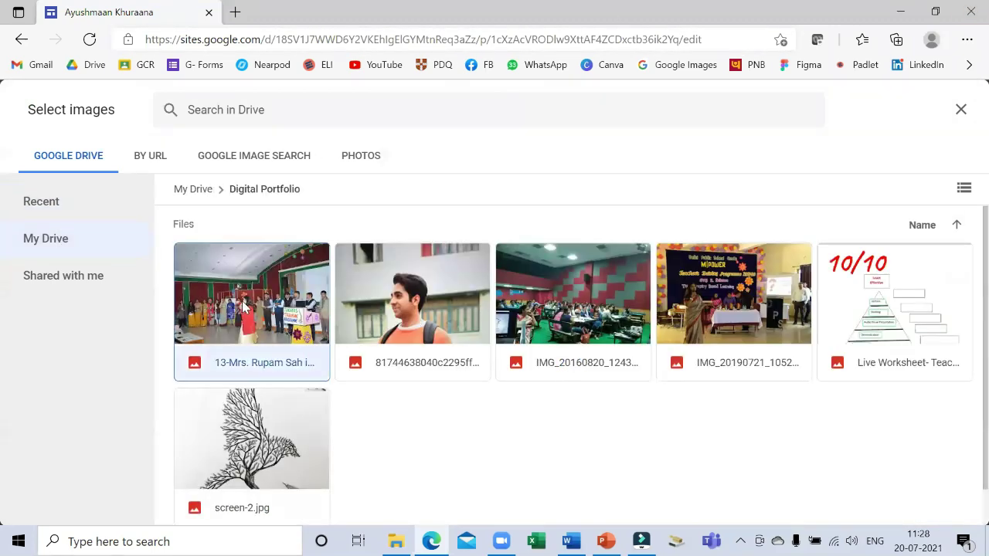
left_click(595, 311)
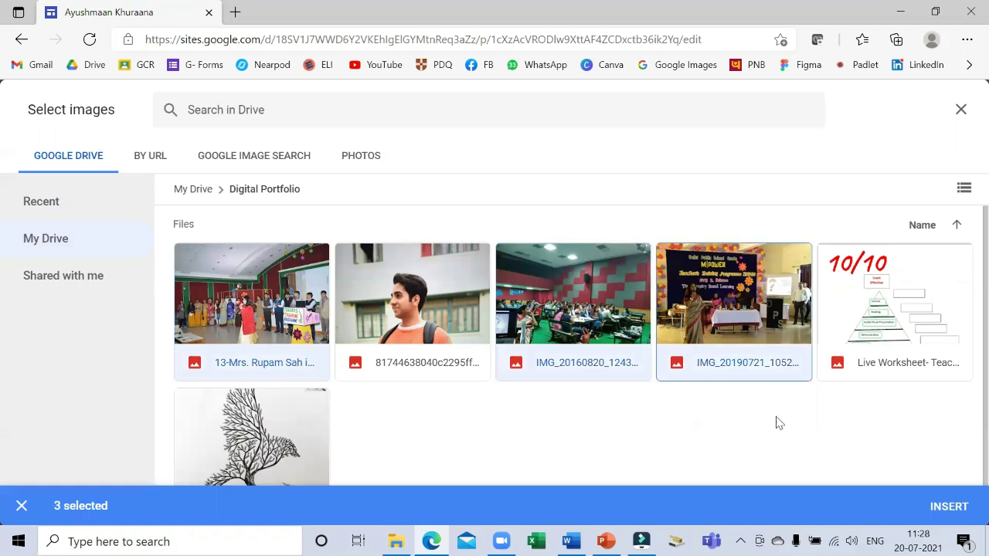
left_click(950, 507)
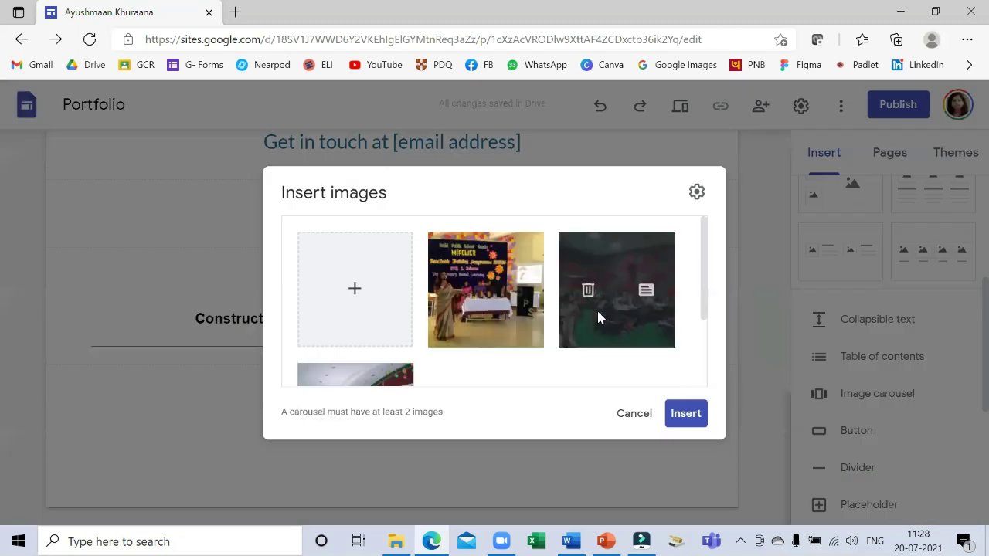
mouse_move(616, 290)
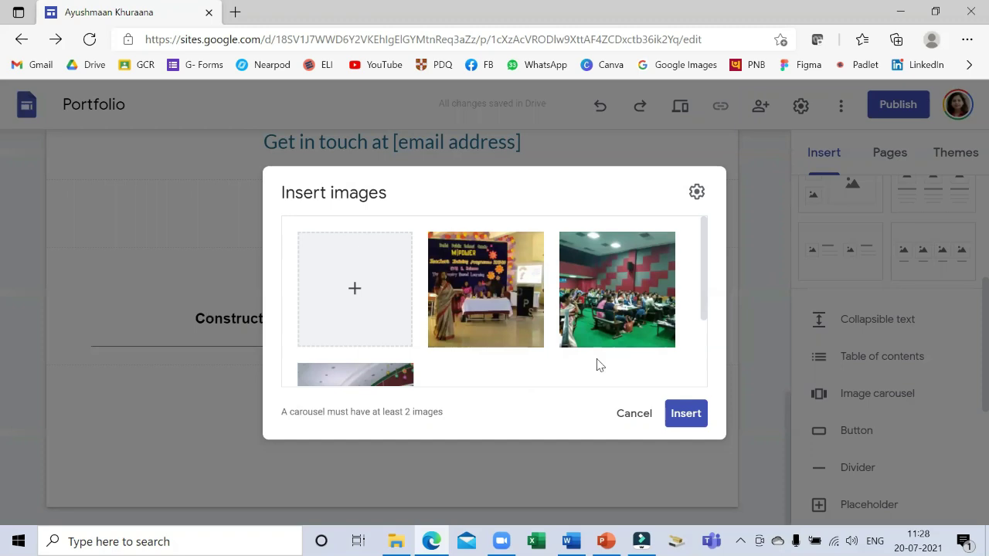
scroll(558, 309, "down", 2)
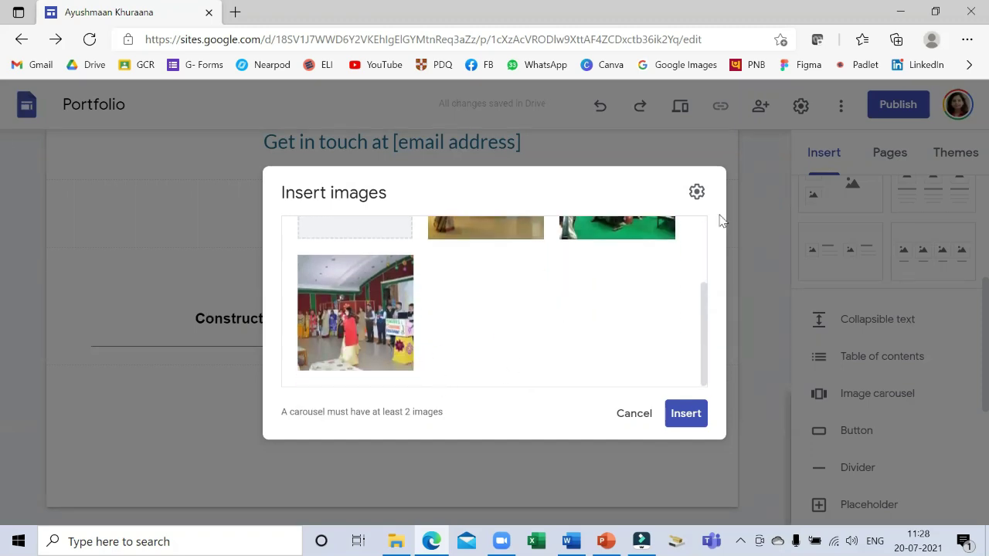
Set the carousel to Auto start with Medium transition speed and insert it.
left_click(696, 193)
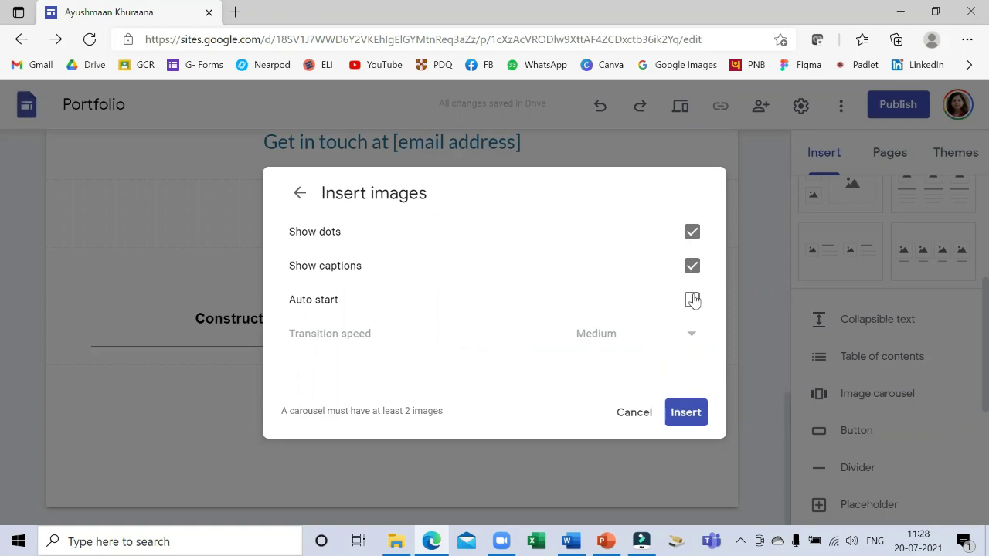
left_click(693, 301)
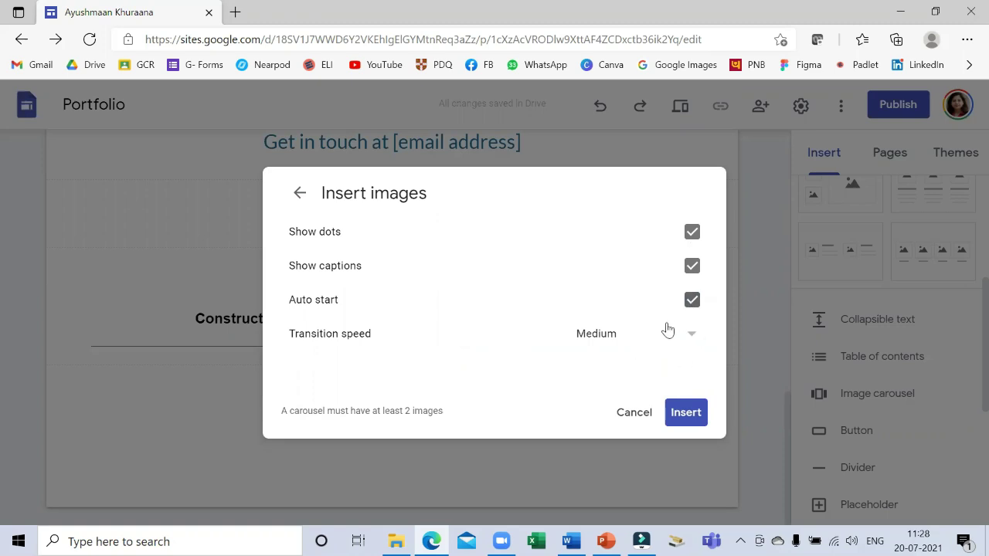
left_click(693, 337)
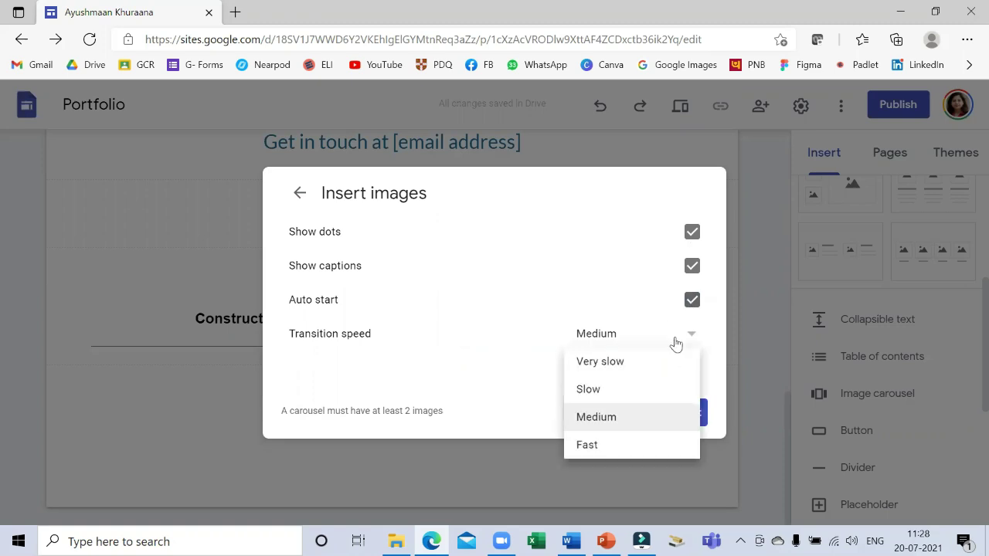
left_click(642, 416)
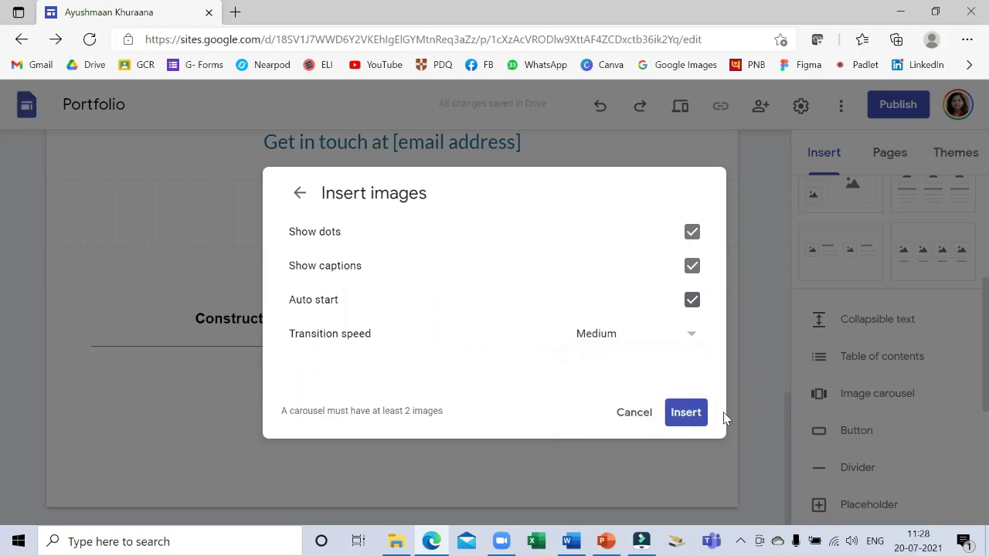
left_click(684, 414)
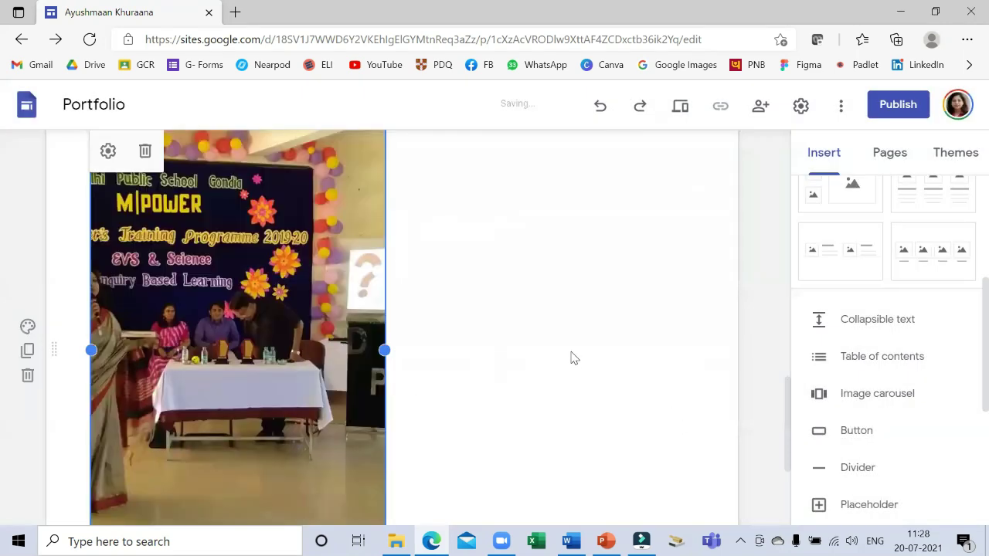
Resize the photo carousel so it spans the full content width under the article heading.
scroll(426, 323, "up", 2)
scroll(426, 323, "down", 5)
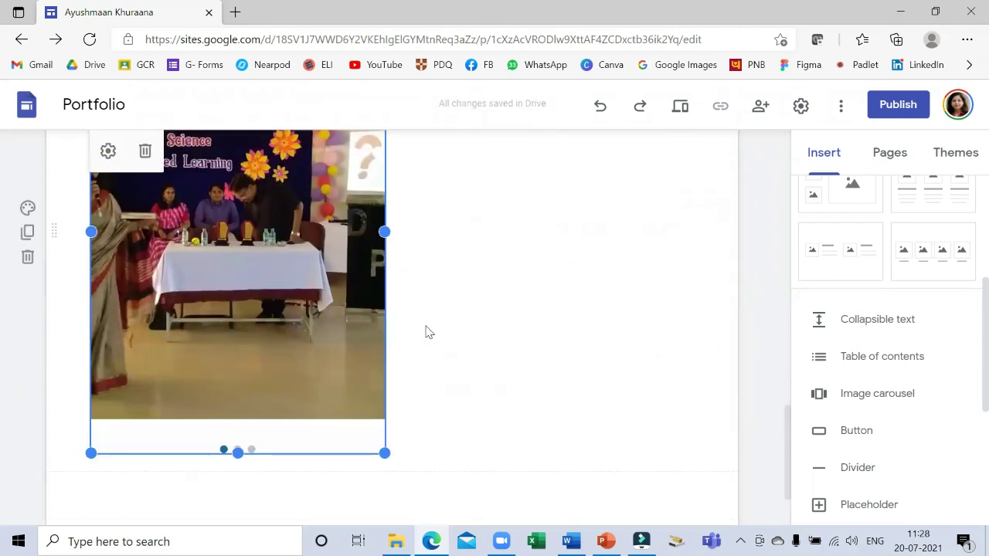
left_click_drag(384, 393, 278, 160)
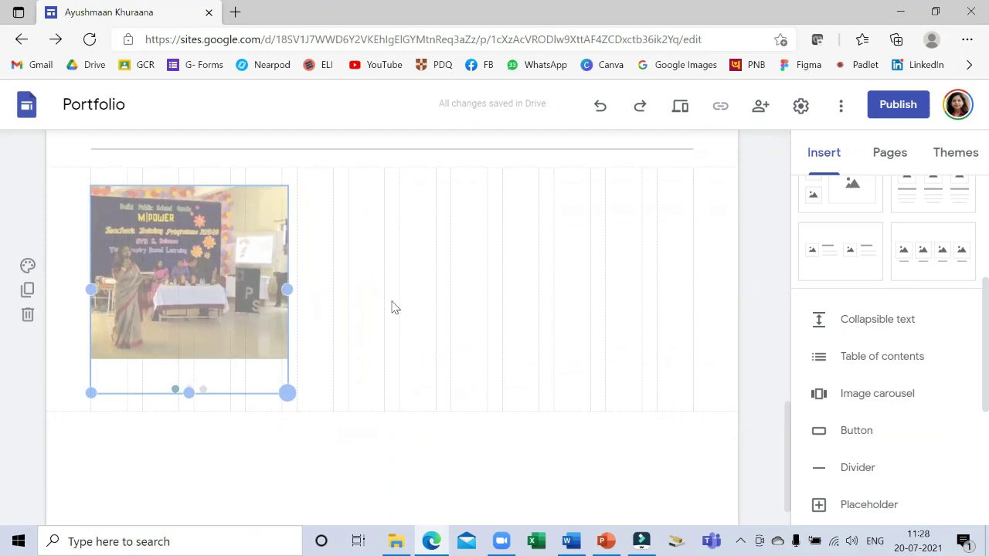
left_click_drag(278, 160, 318, 364)
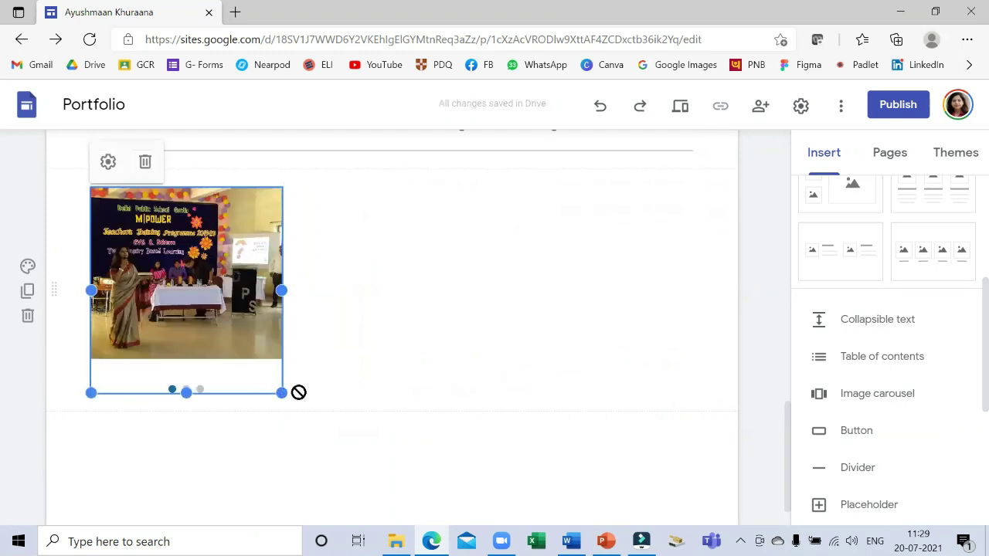
mouse_move(281, 393)
left_mouse_down()
mouse_move(686, 428)
mouse_move(738, 454)
left_mouse_up()
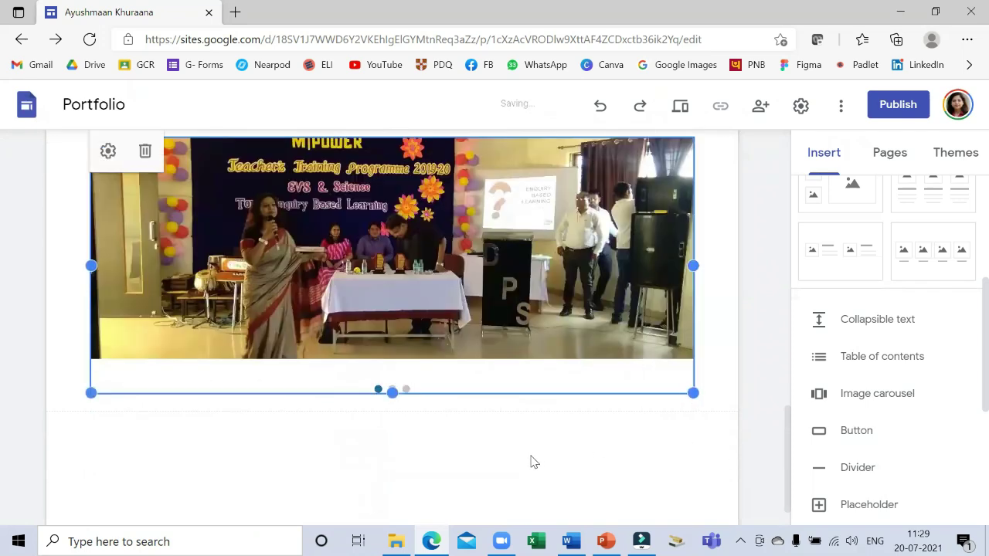
scroll(503, 404, "up", 3)
scroll(530, 375, "down", 2)
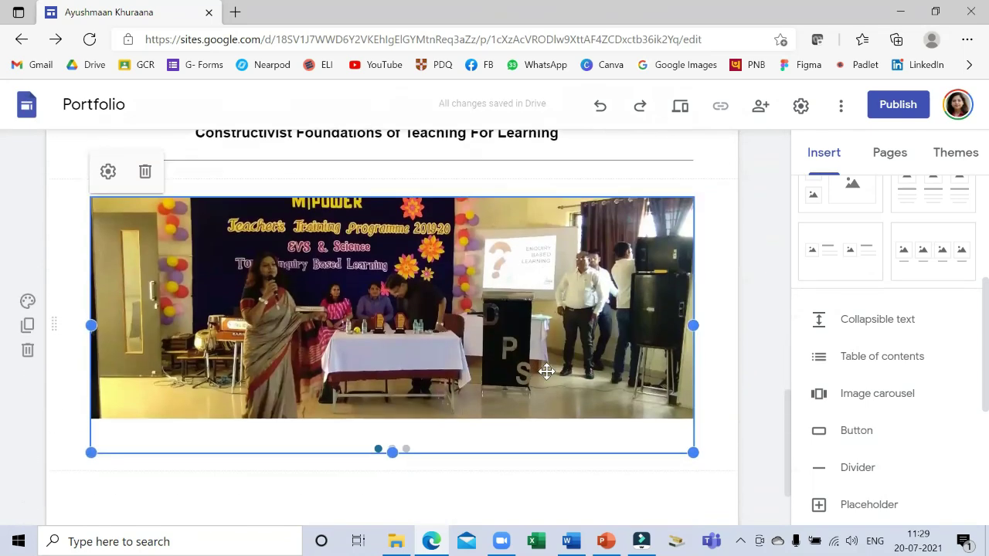
scroll(546, 371, "down", 2)
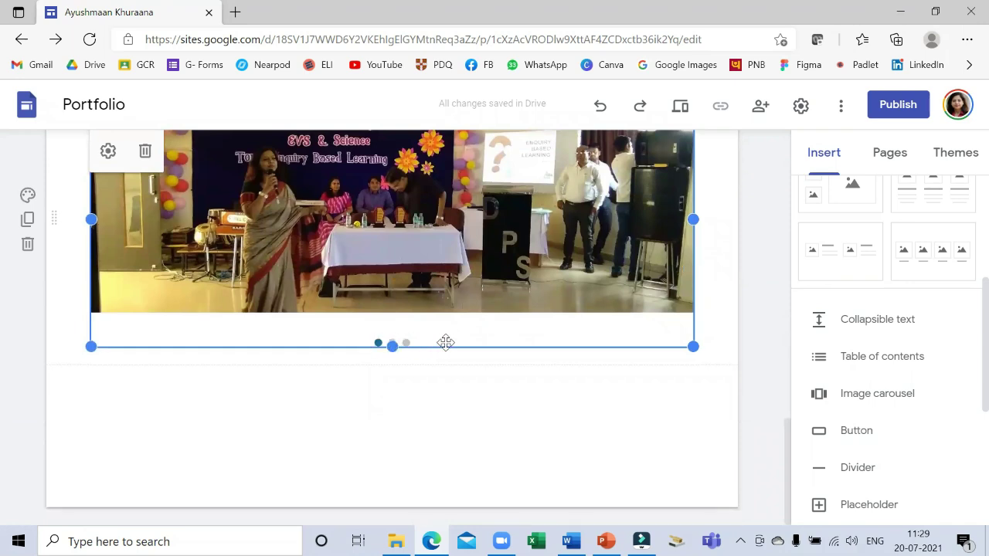
left_click(425, 343)
scroll(594, 328, "up", 3)
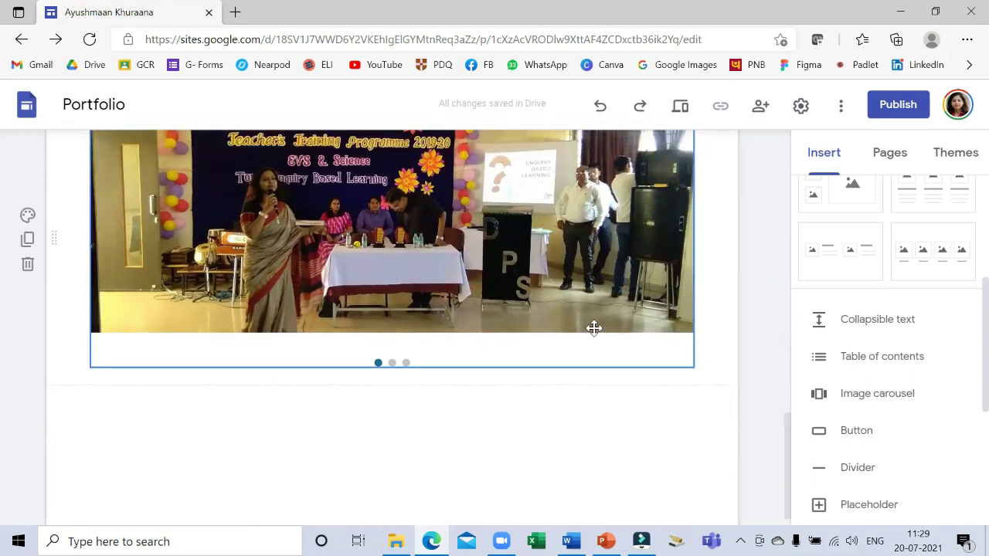
scroll(597, 331, "down", 2)
scroll(598, 332, "up", 3)
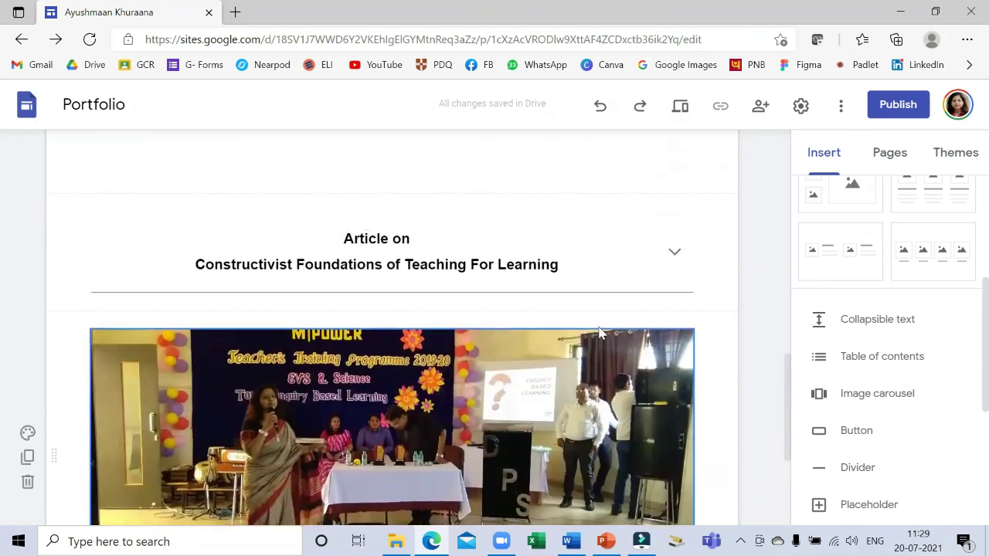
left_click(680, 106)
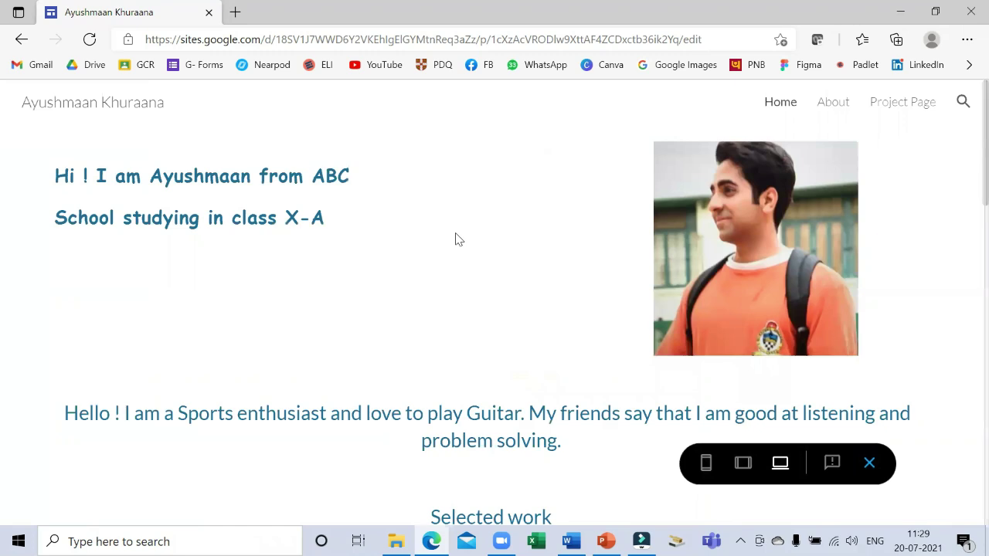
scroll(470, 254, "down", 2)
scroll(470, 254, "down", 3)
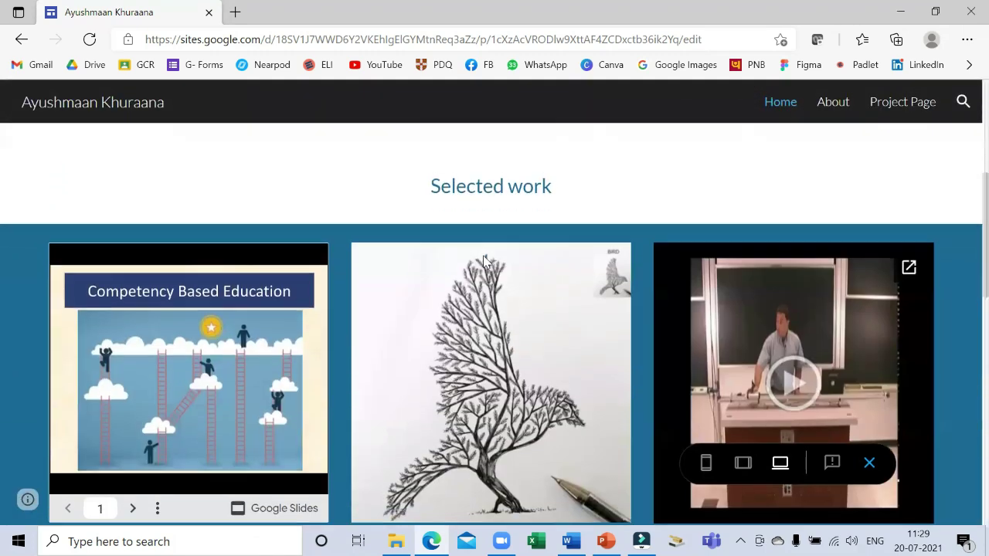
scroll(487, 263, "down", 4)
scroll(486, 262, "down", 4)
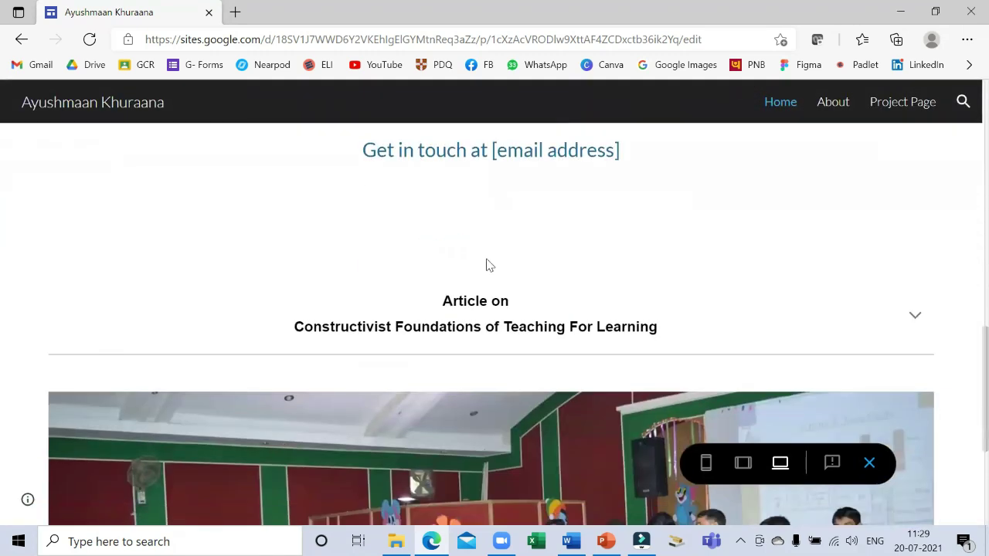
scroll(487, 263, "down", 2)
scroll(486, 258, "down", 2)
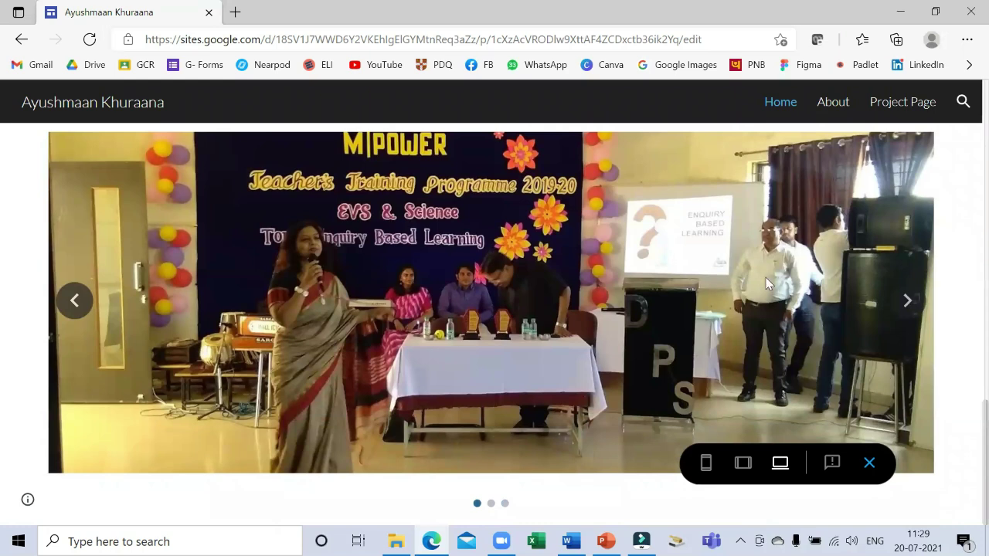
left_click(907, 302)
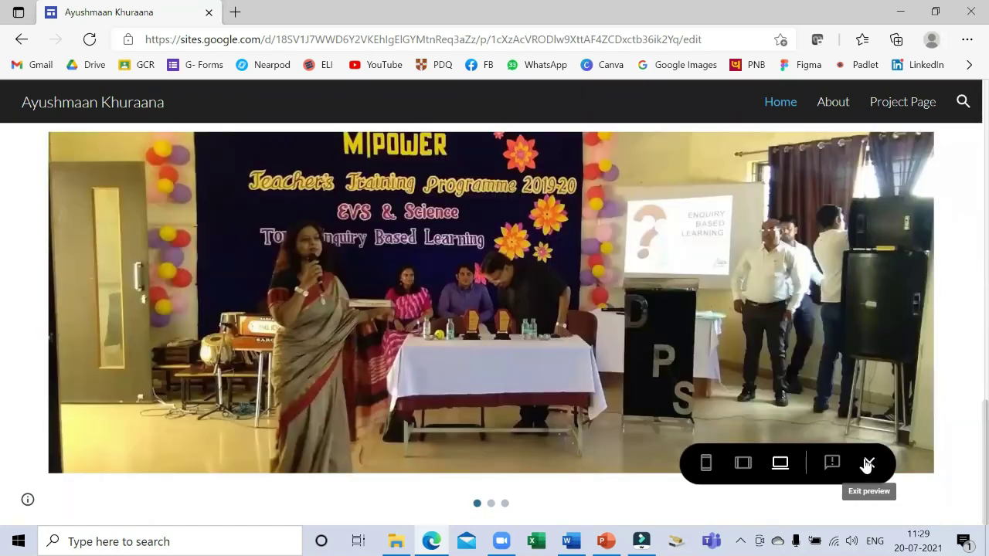
Leave the preview and scroll back to the carousel in the editor.
left_click(868, 464)
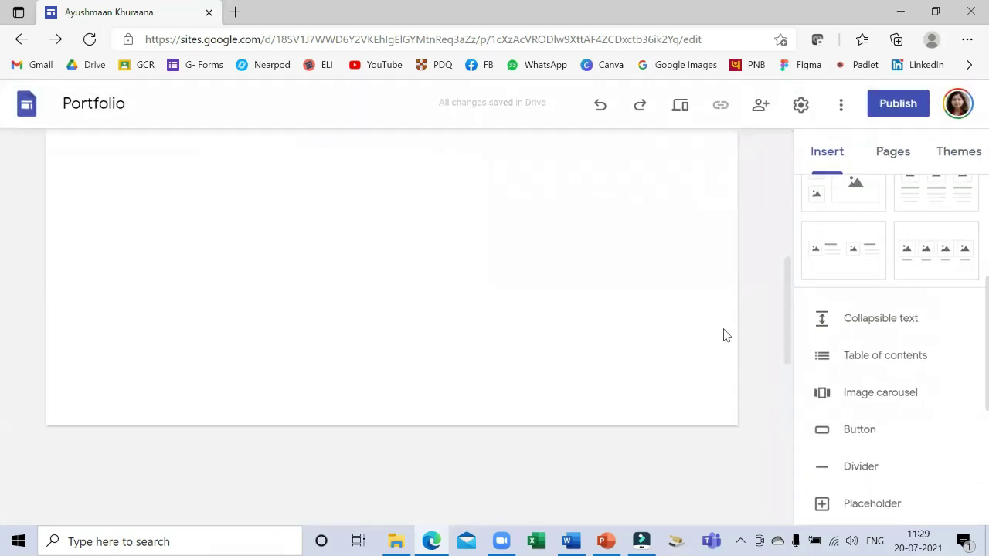
scroll(523, 325, "down", 2)
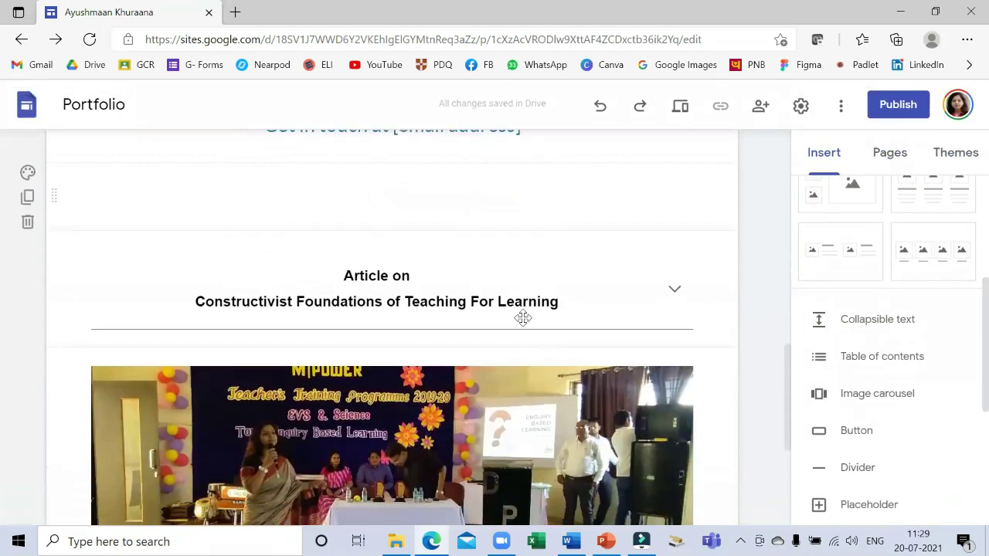
scroll(525, 317, "down", 5)
scroll(530, 326, "up", 2)
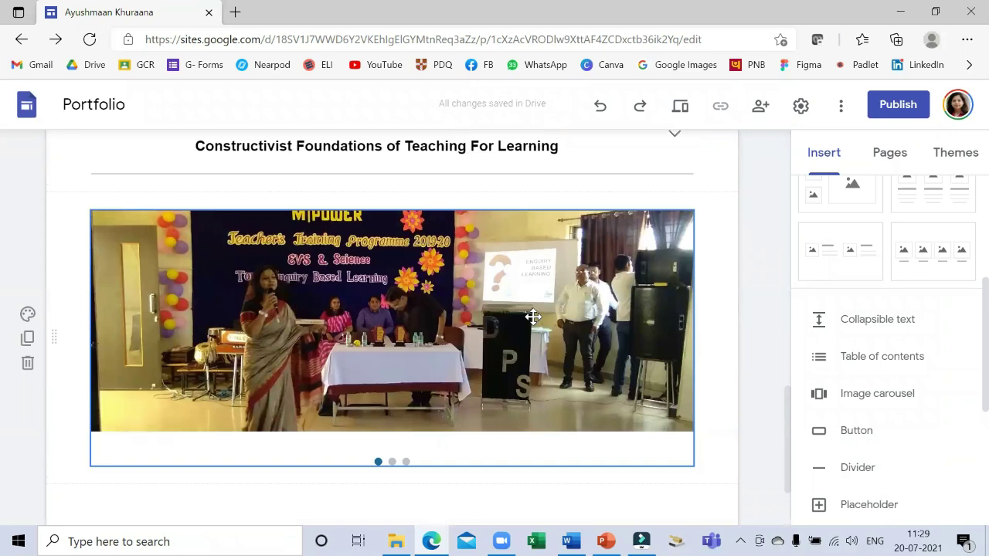
scroll(532, 317, "up", 3)
scroll(533, 315, "down", 1)
scroll(532, 313, "down", 4)
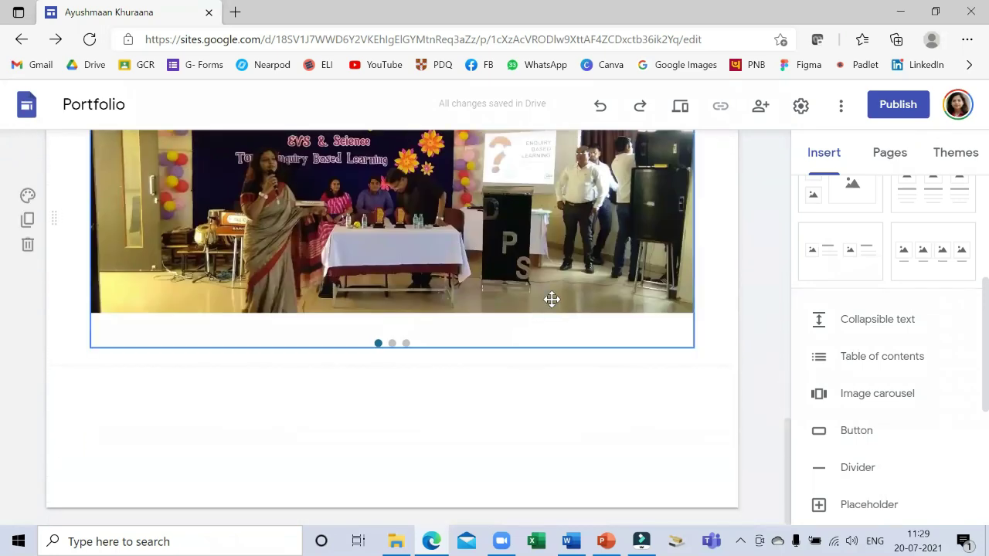
scroll(552, 294, "up", 5)
scroll(571, 298, "up", 4)
scroll(585, 305, "up", 5)
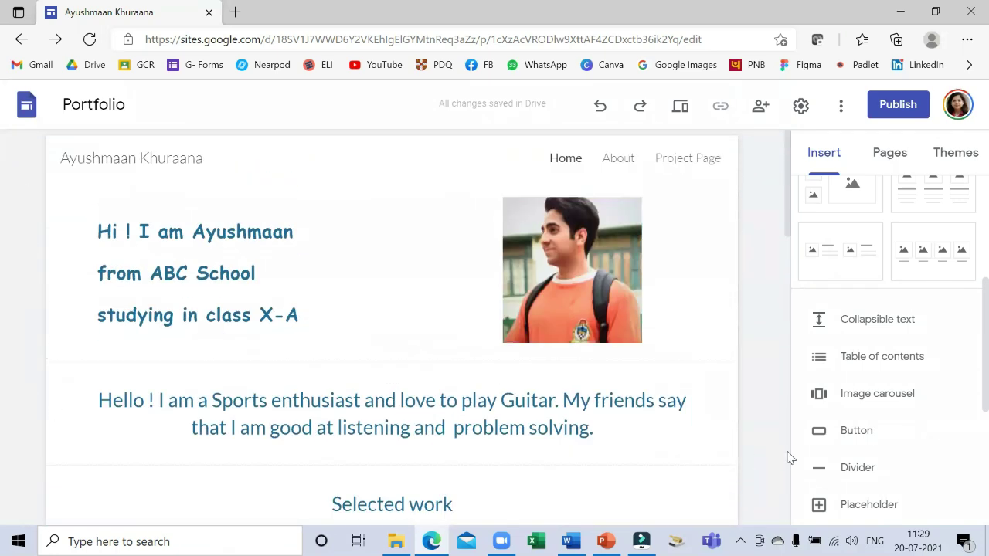
Insert an 'About Me' button linking to the About page.
left_click(859, 434)
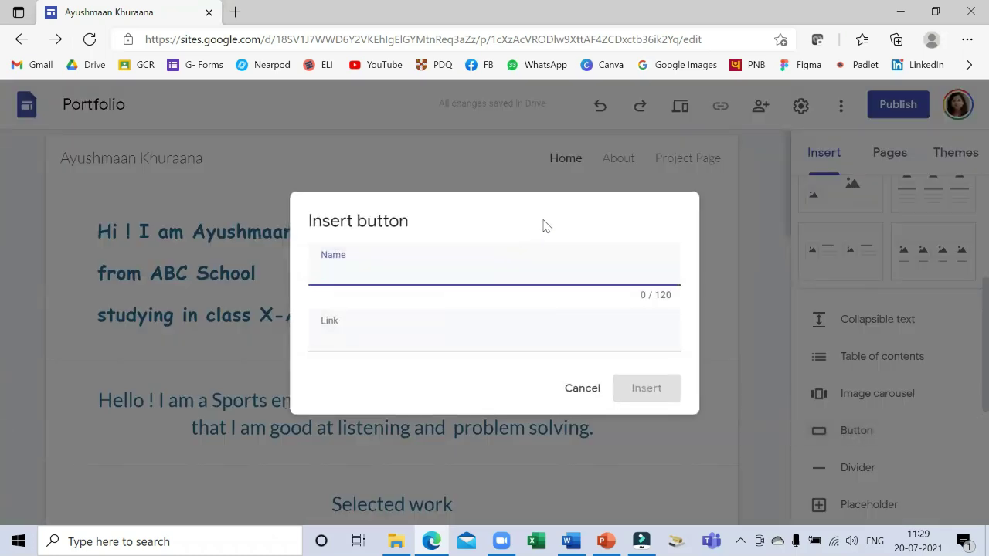
type("abou")
key("BackSpace")
key("BackSpace")
key("BackSpace")
type("Abou")
type("t Me")
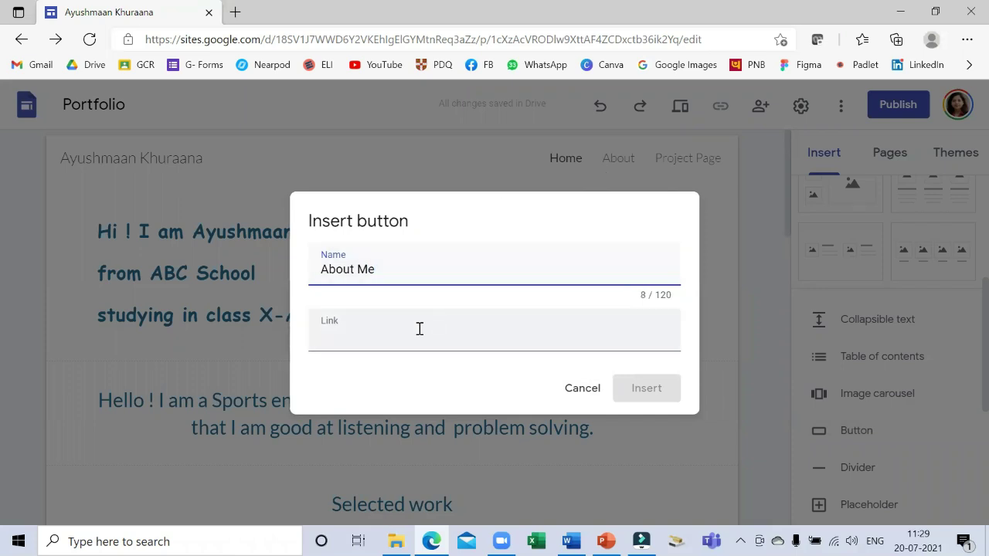
left_click(392, 342)
left_click(361, 395)
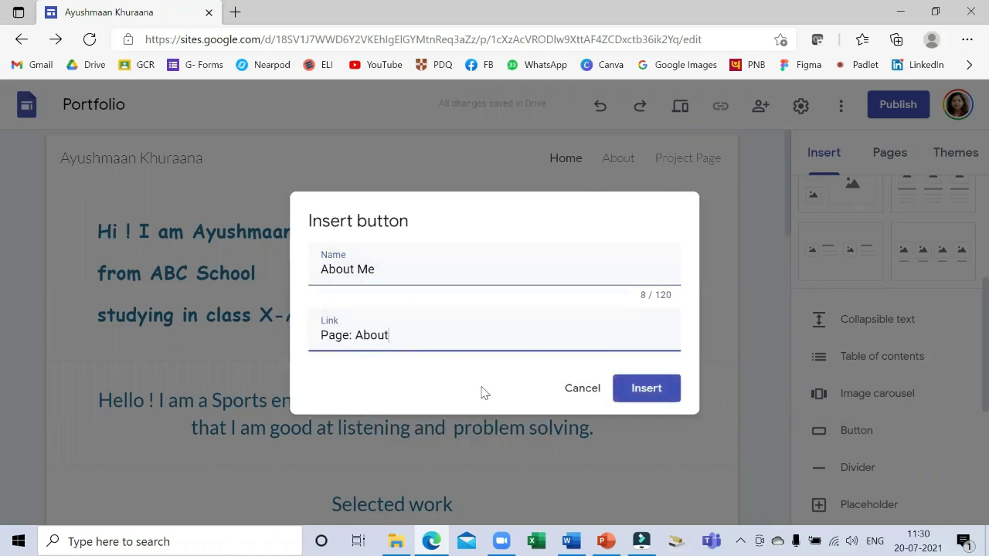
left_click(656, 393)
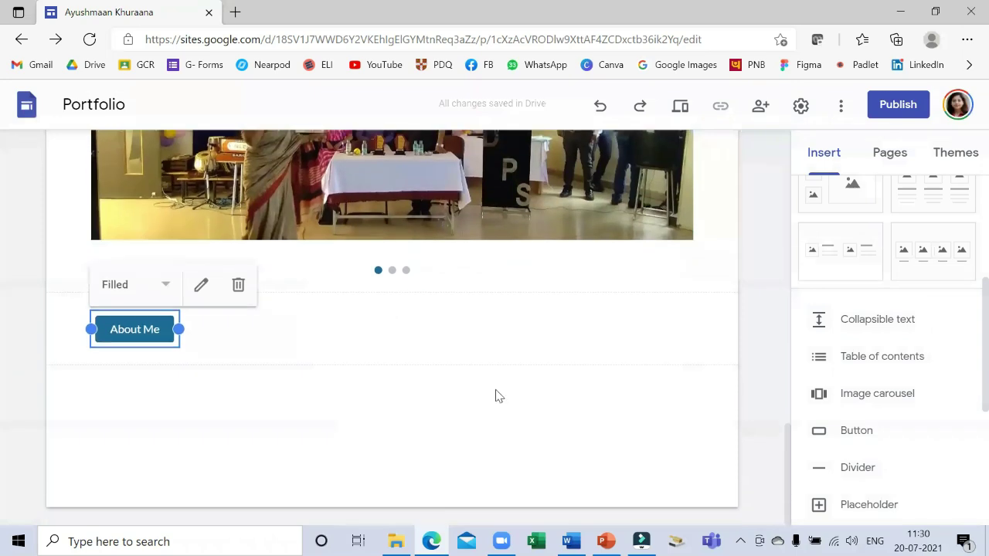
Move the About Me button into its own row below the 'studying in class X-A' intro.
scroll(418, 394, "up", 2)
mouse_move(134, 507)
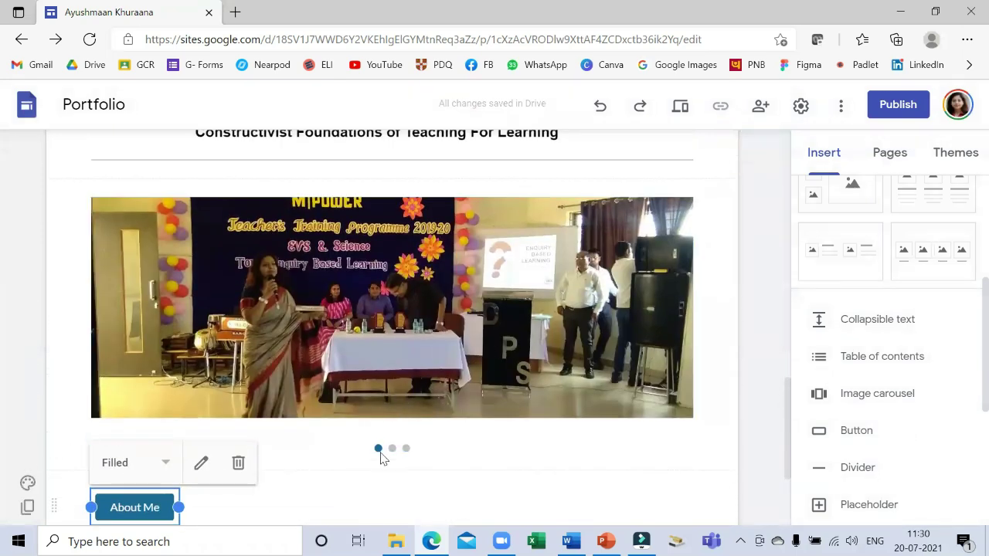
scroll(309, 409, "down", 2)
left_click_drag(140, 343, 158, 207)
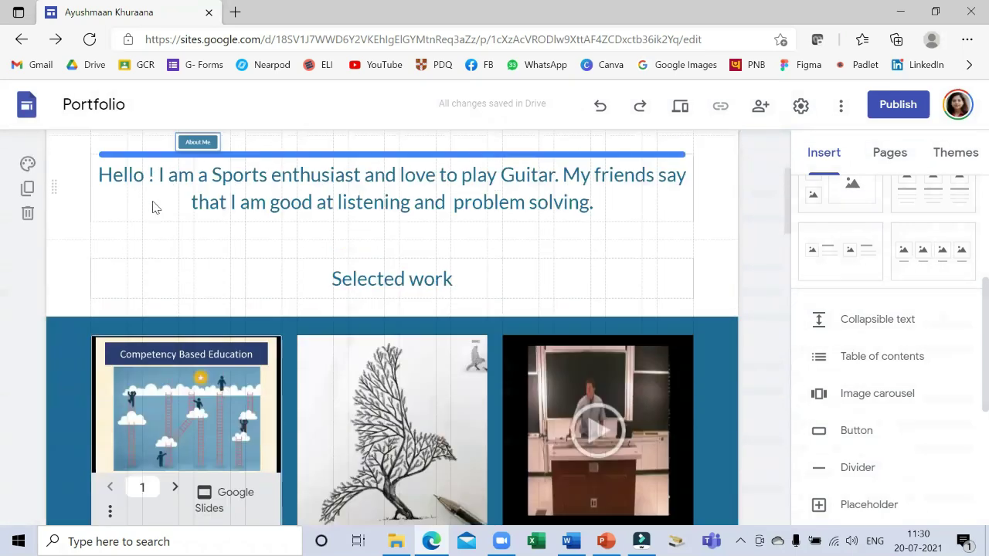
mouse_move(158, 207)
left_mouse_down()
mouse_move(120, 284)
mouse_move(116, 351)
left_mouse_up()
scroll(165, 299, "down", 2)
scroll(195, 254, "up", 1)
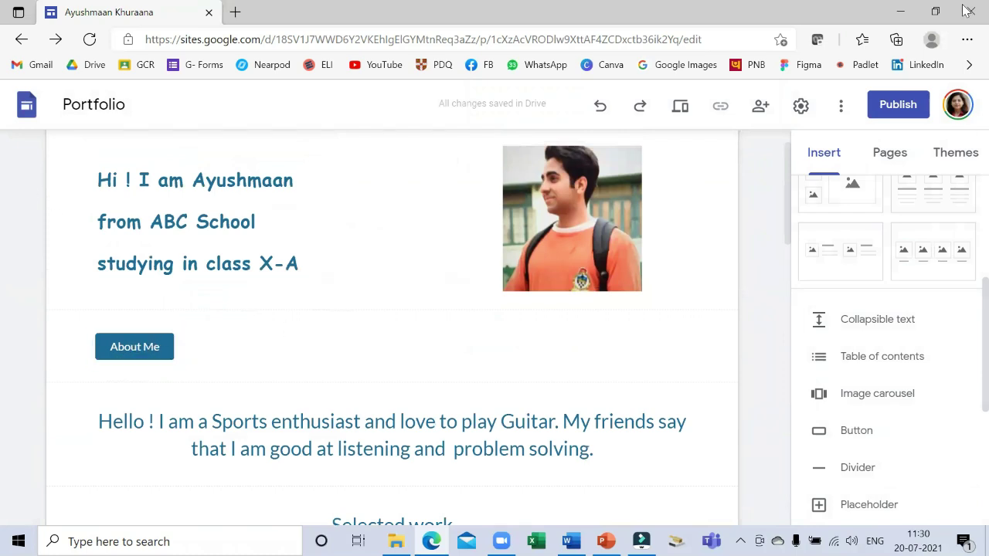
left_click(679, 106)
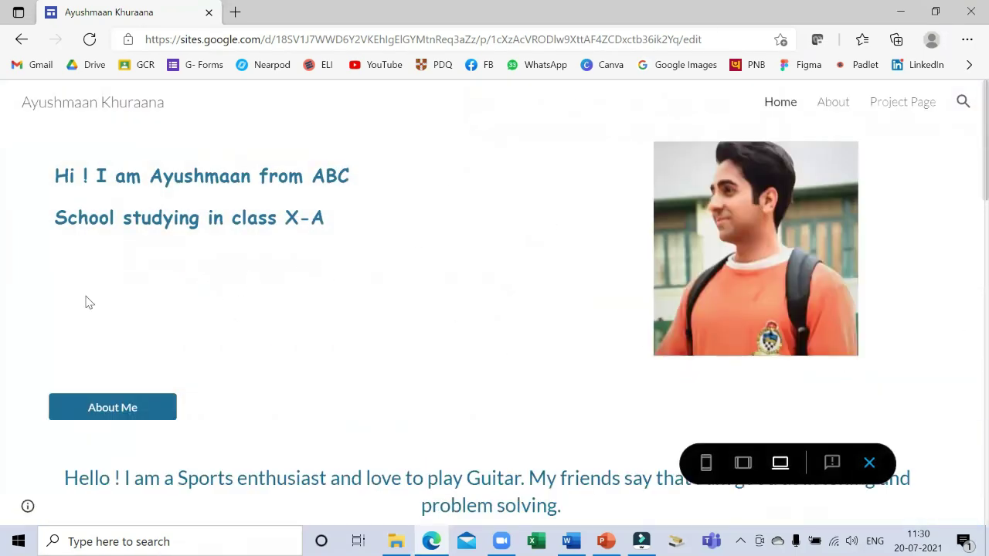
left_click(137, 407)
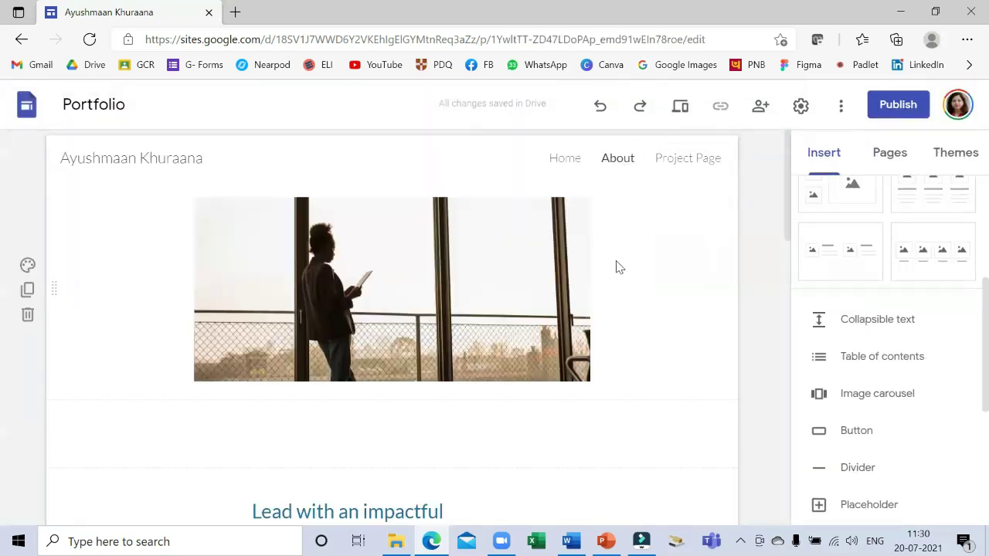
left_click(565, 161)
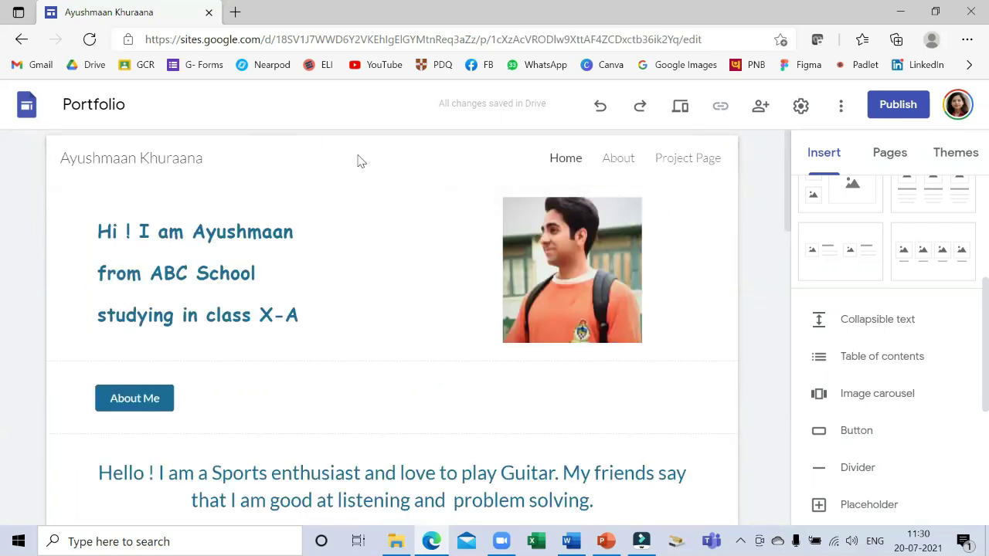
Try the Aristotle theme with its blue and then green colour schemes.
scroll(551, 331, "down", 2)
scroll(549, 362, "down", 4)
scroll(563, 369, "down", 2)
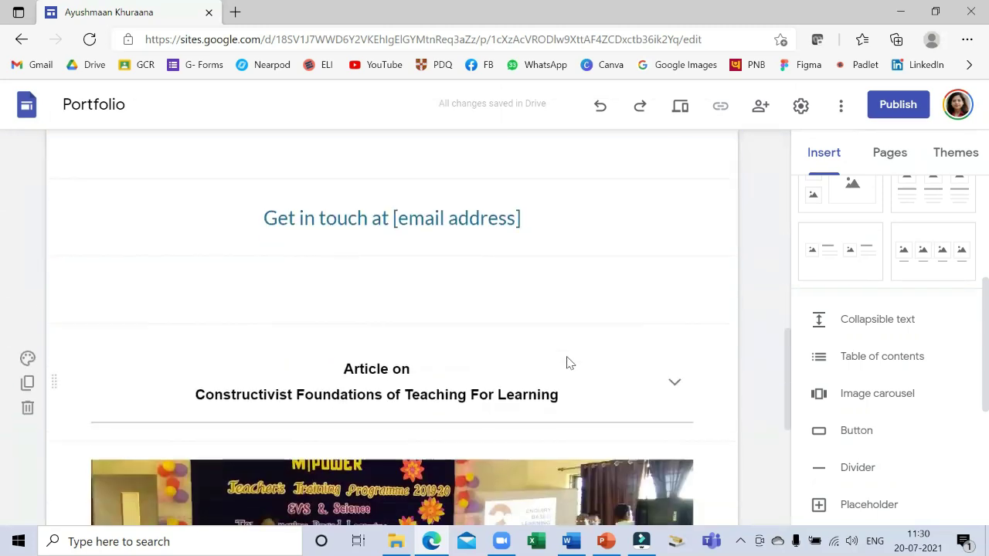
scroll(566, 362, "down", 5)
scroll(585, 355, "up", 6)
scroll(719, 236, "up", 5)
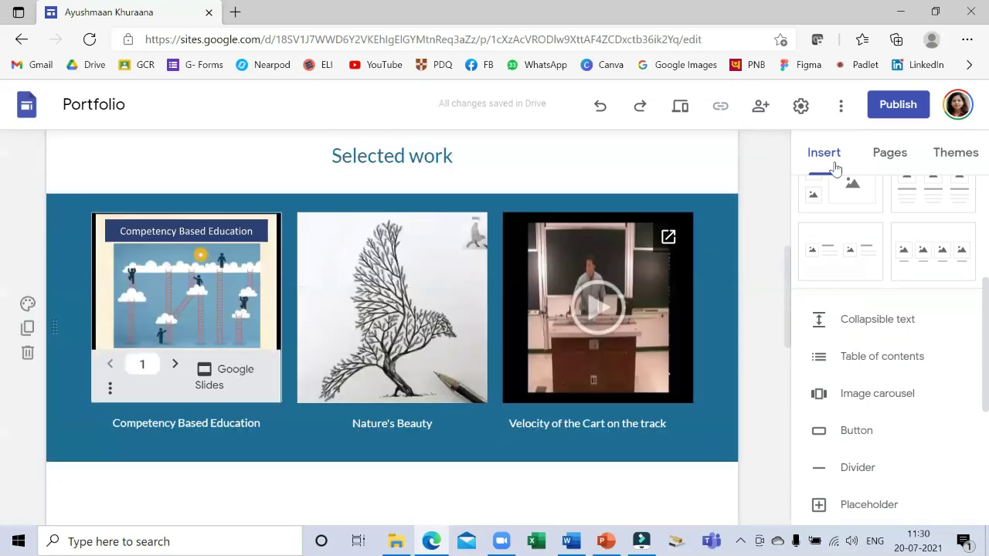
scroll(591, 190, "up", 5)
left_click(958, 153)
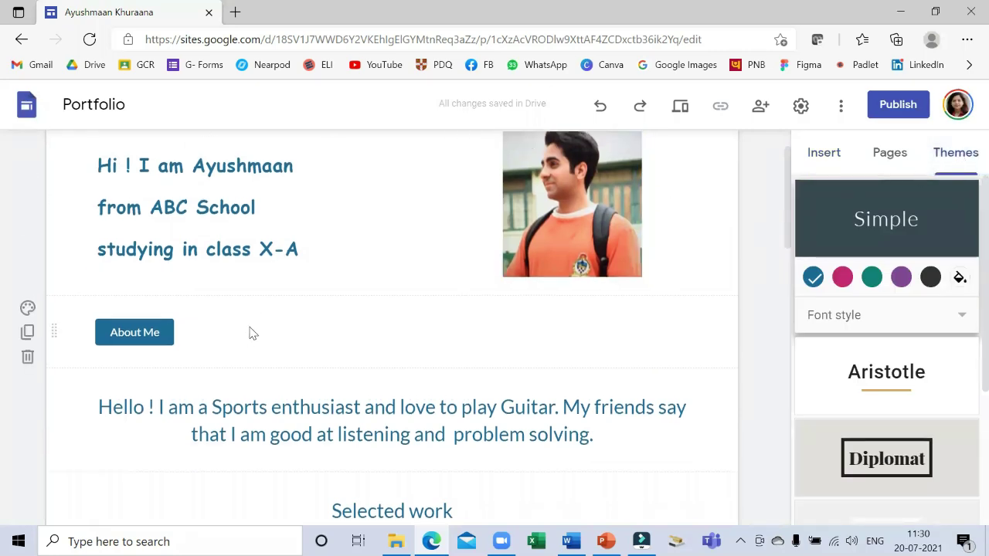
scroll(300, 298, "up", 2)
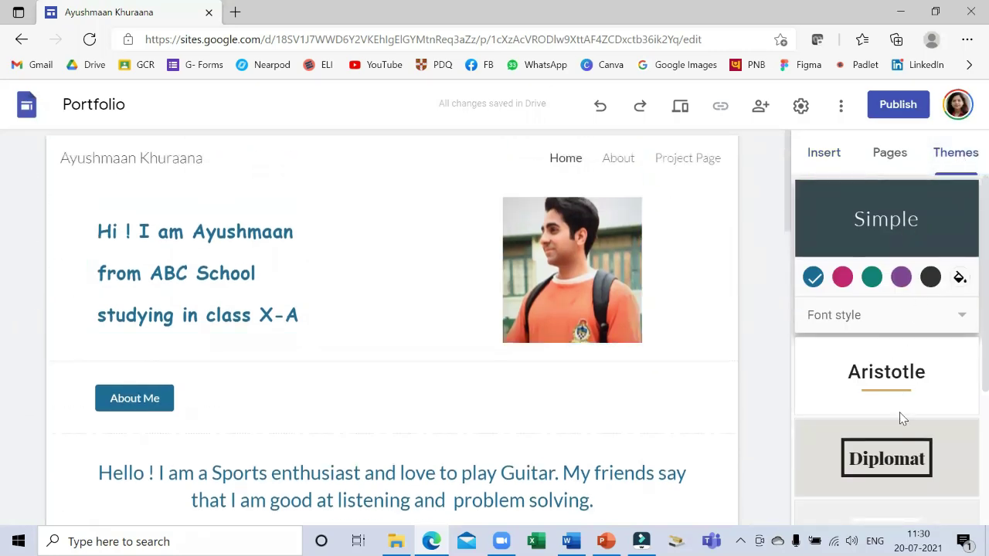
left_click(888, 374)
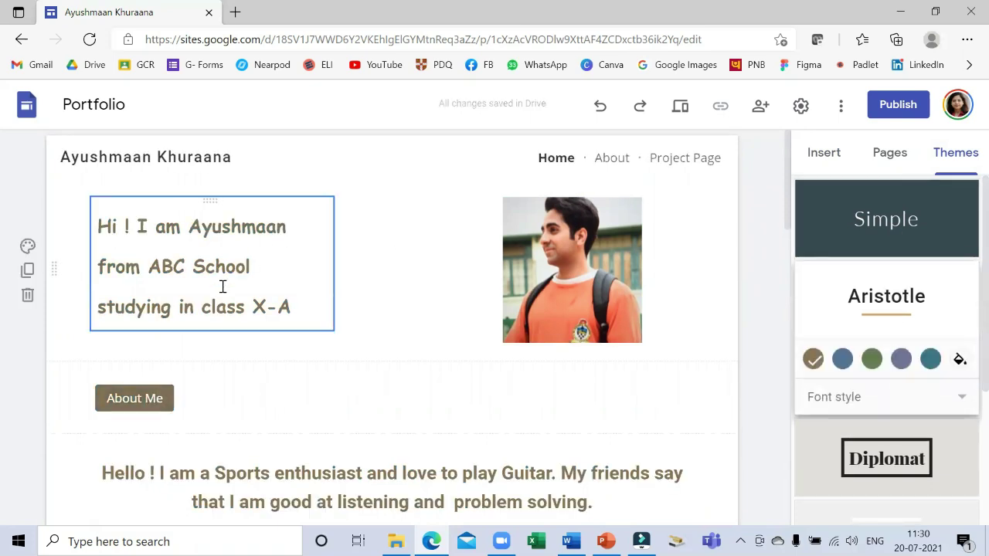
scroll(302, 294, "down", 3)
scroll(258, 294, "up", 3)
left_click(844, 360)
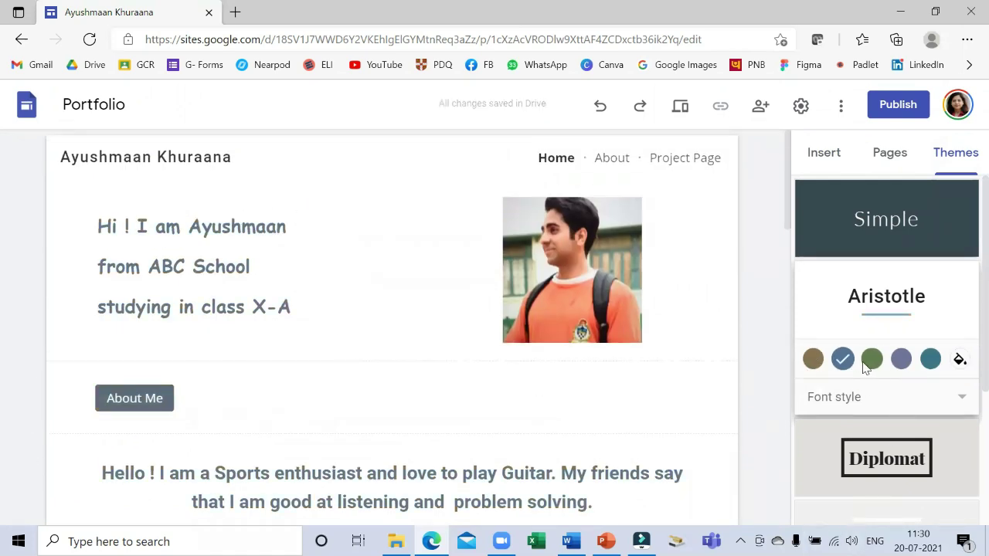
left_click(874, 362)
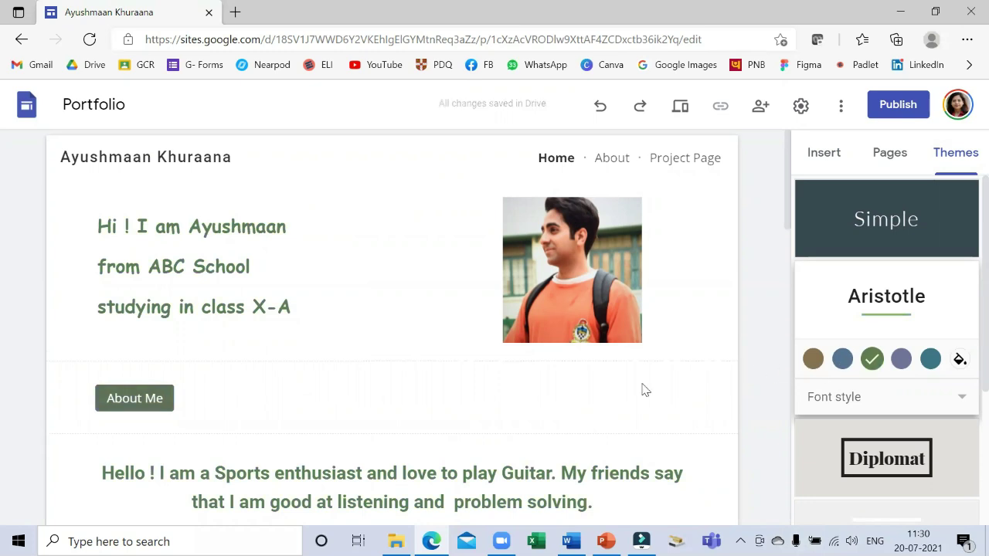
Try the Diplomat theme on the site.
scroll(645, 390, "down", 3)
scroll(610, 393, "down", 2)
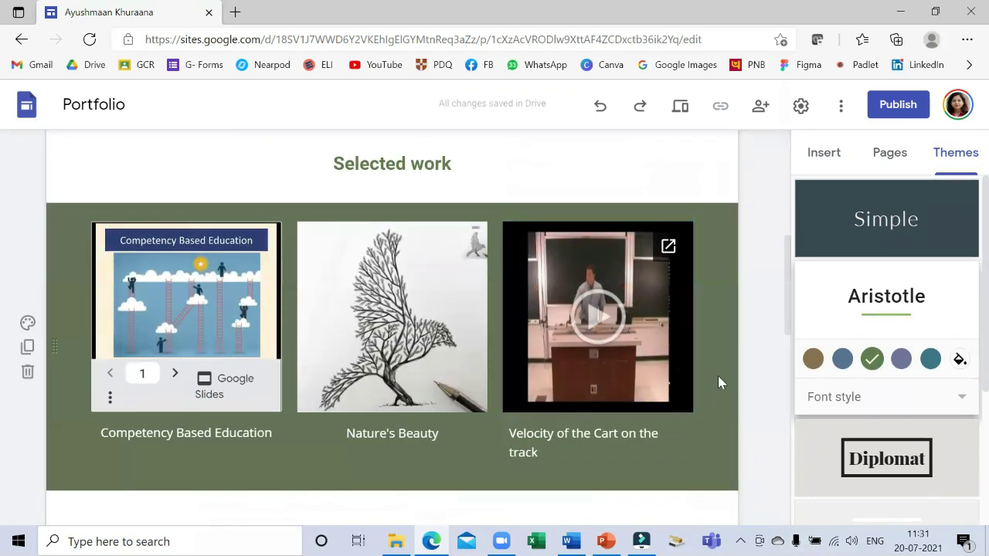
scroll(705, 407, "up", 3)
scroll(660, 375, "up", 2)
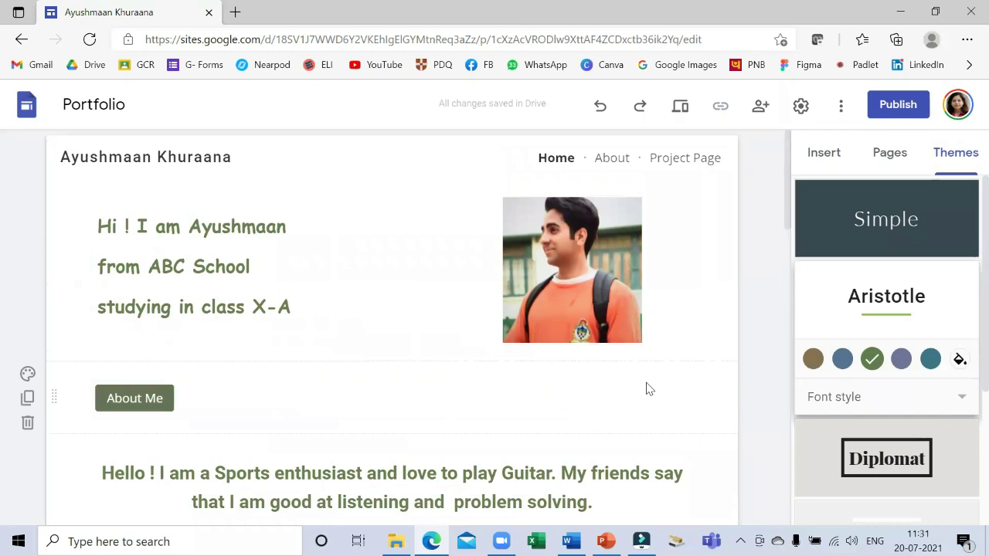
scroll(646, 391, "down", 2)
scroll(654, 387, "down", 3)
scroll(889, 363, "down", 2)
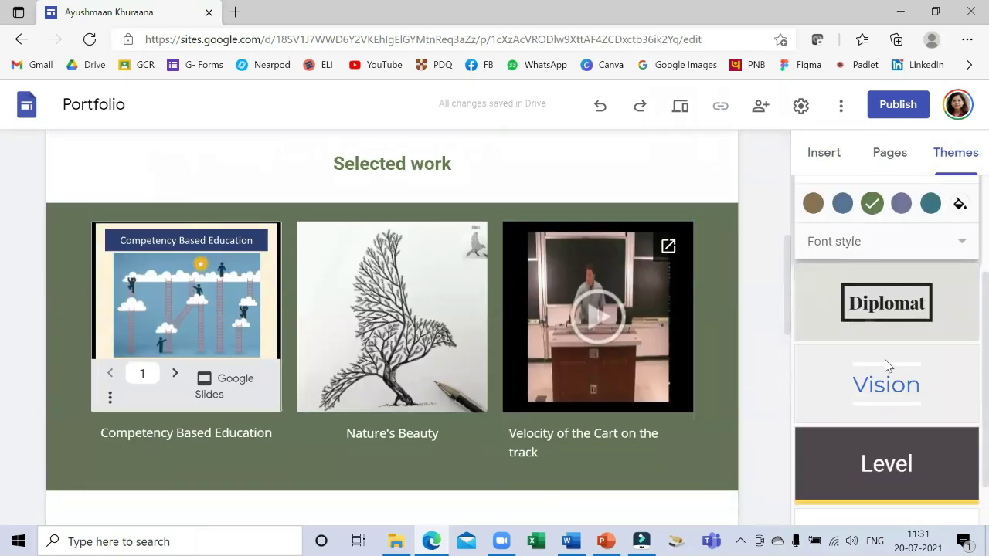
left_click(903, 319)
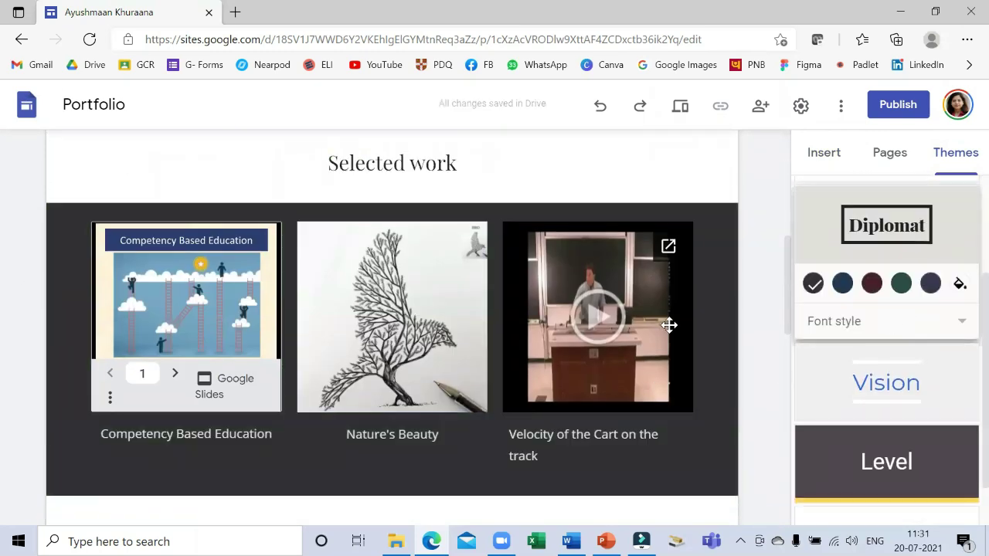
scroll(677, 304, "up", 2)
scroll(677, 304, "up", 3)
scroll(682, 327, "down", 1)
Apply the Level theme in pink and review the tinted About Me button and gallery.
scroll(852, 360, "down", 1)
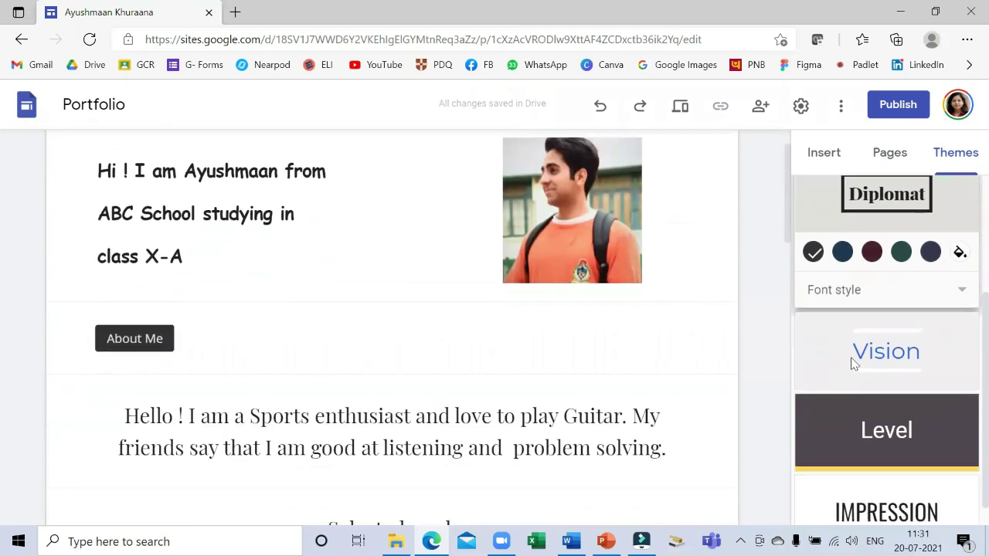
left_click(855, 347)
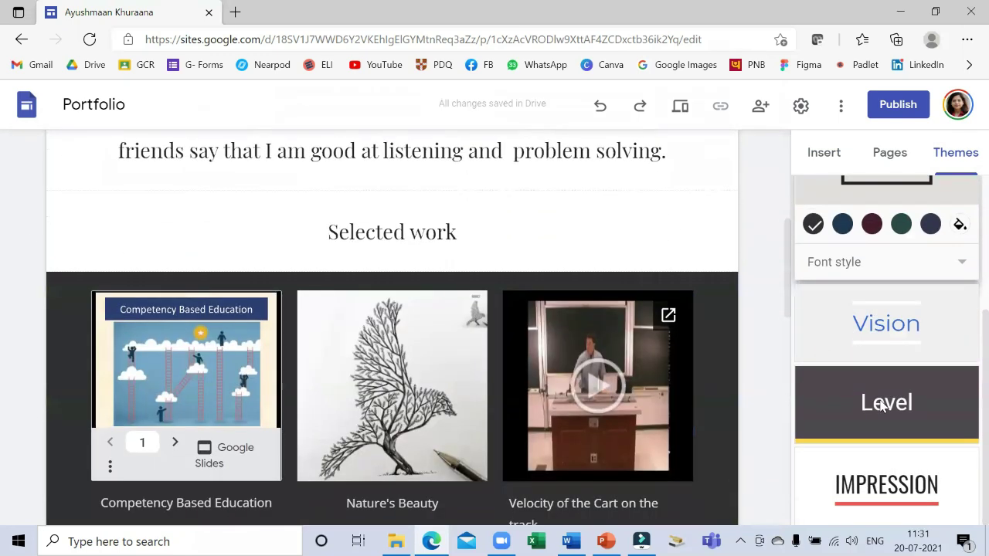
scroll(639, 378, "down", 1)
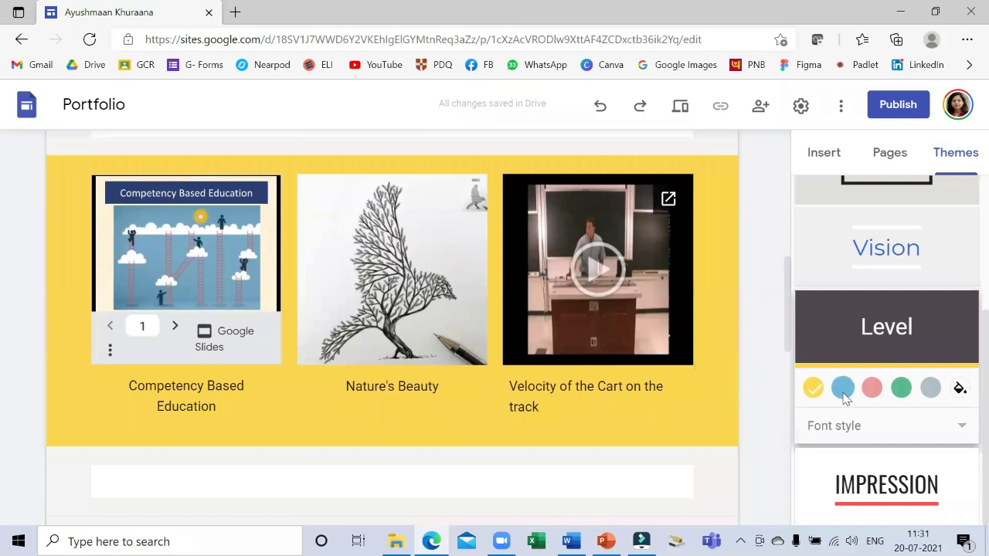
left_click(872, 387)
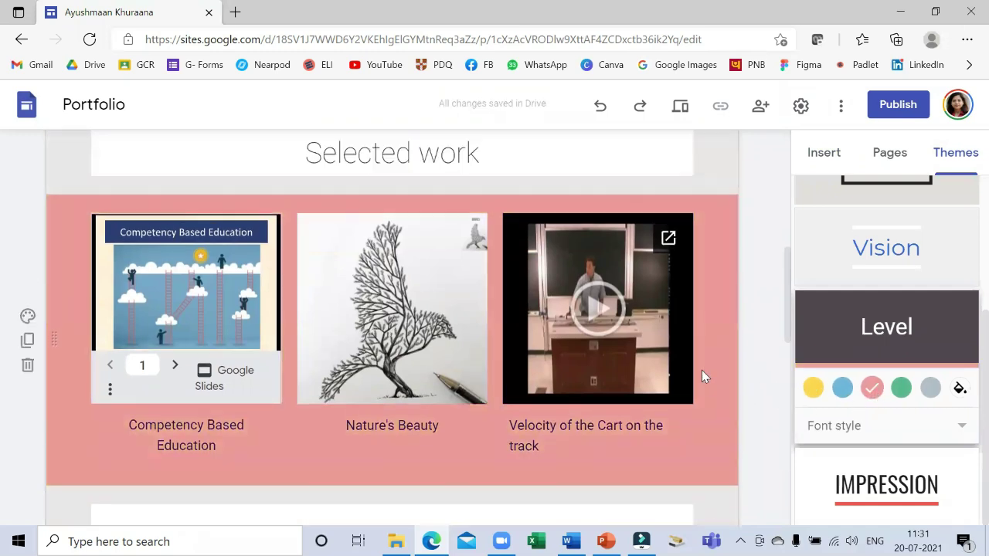
scroll(703, 364, "up", 3)
scroll(706, 351, "up", 3)
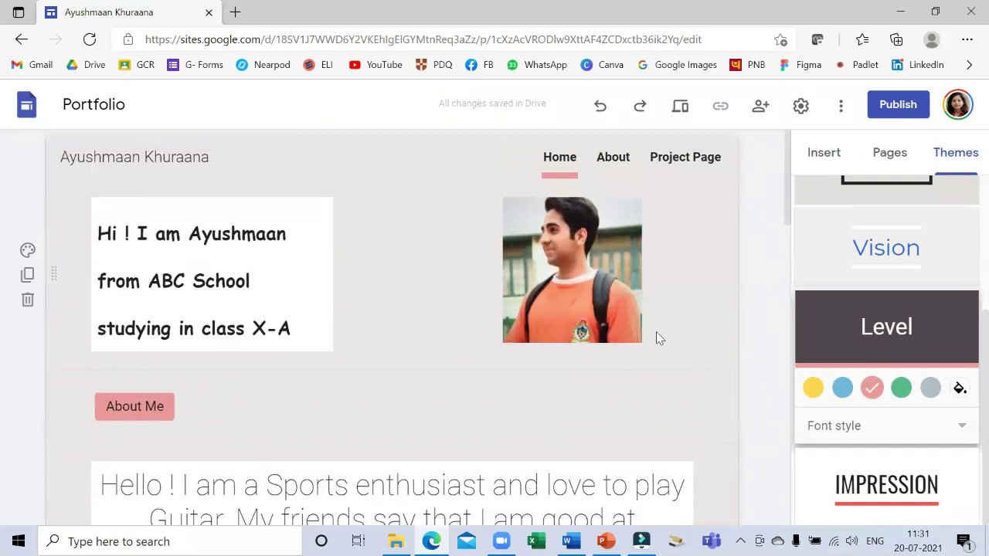
scroll(656, 337, "down", 2)
scroll(671, 357, "down", 3)
scroll(671, 363, "down", 1)
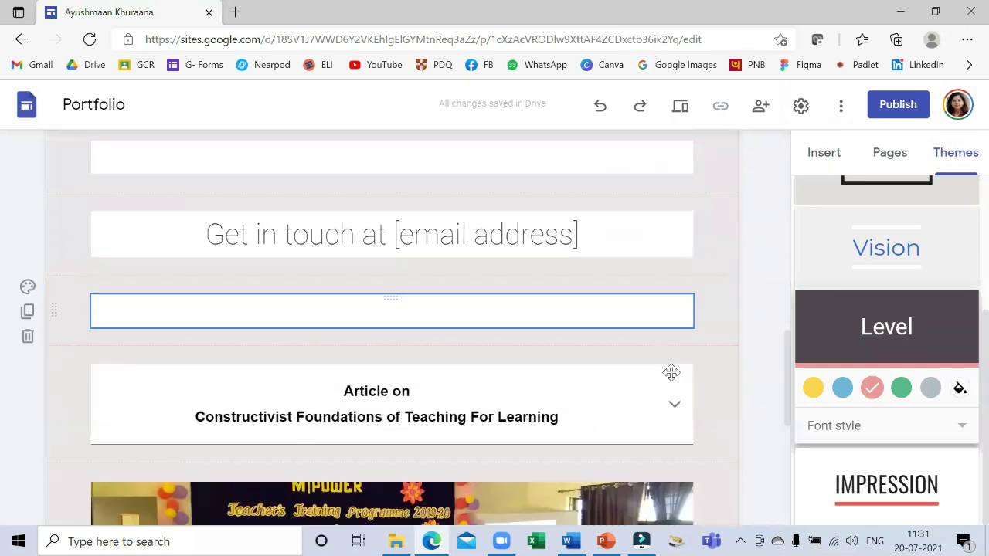
scroll(671, 367, "down", 2)
scroll(670, 372, "down", 2)
scroll(657, 364, "up", 3)
mouse_move(391, 425)
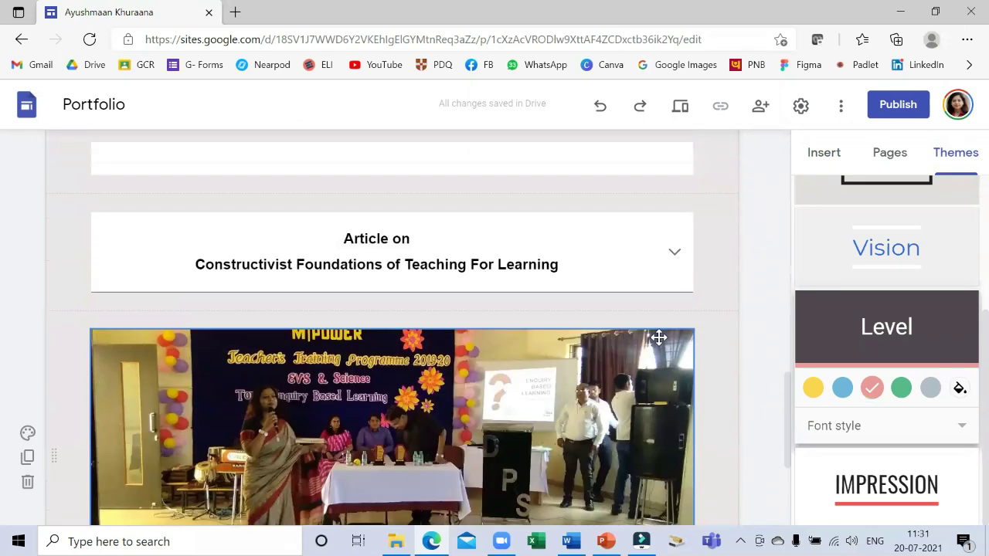
scroll(655, 336, "up", 3)
scroll(684, 298, "up", 4)
scroll(682, 288, "up", 3)
scroll(688, 274, "up", 3)
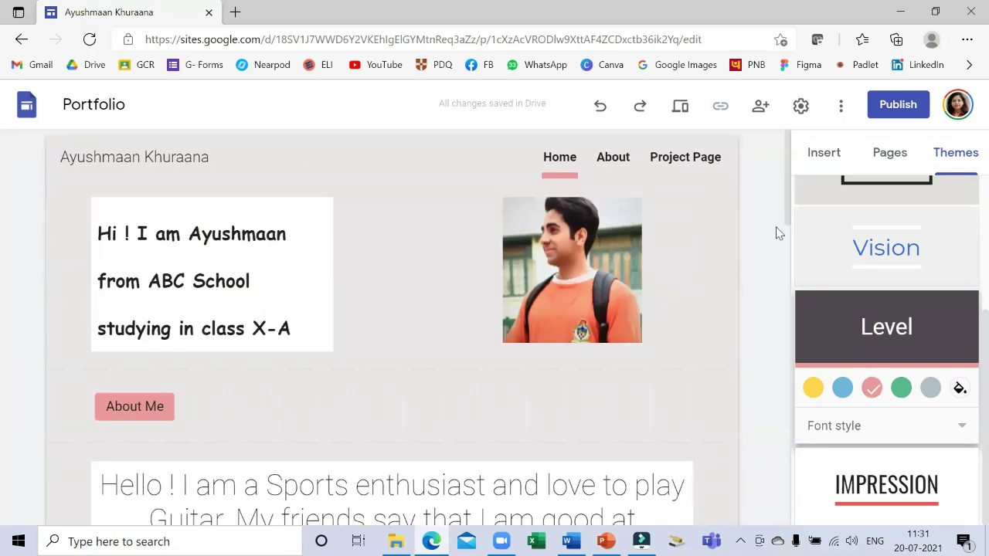
On the About page, delete the 'Lead with an impactful statement', Clients and Work experience sections.
scroll(846, 190, "up", 3)
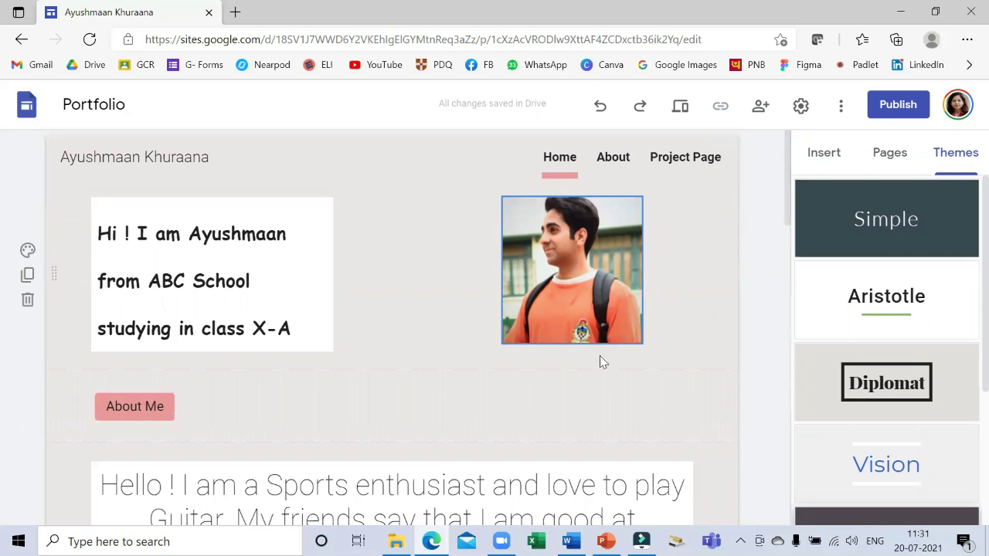
left_click(613, 158)
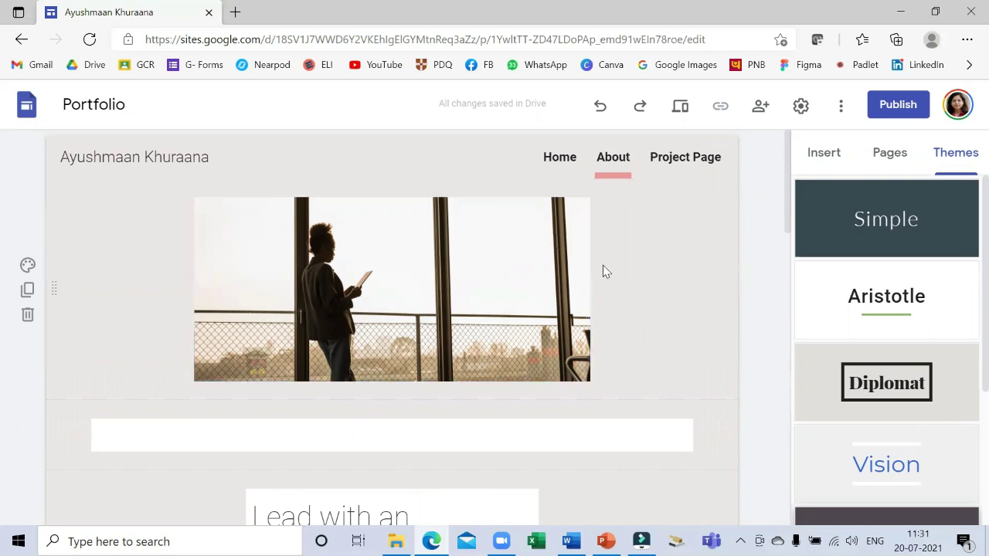
scroll(603, 270, "down", 3)
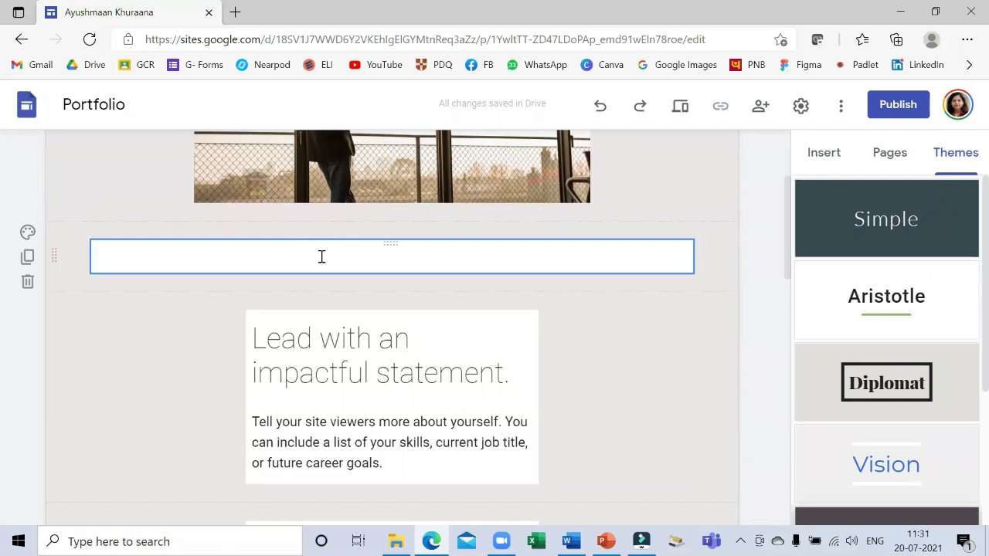
scroll(363, 323, "down", 2)
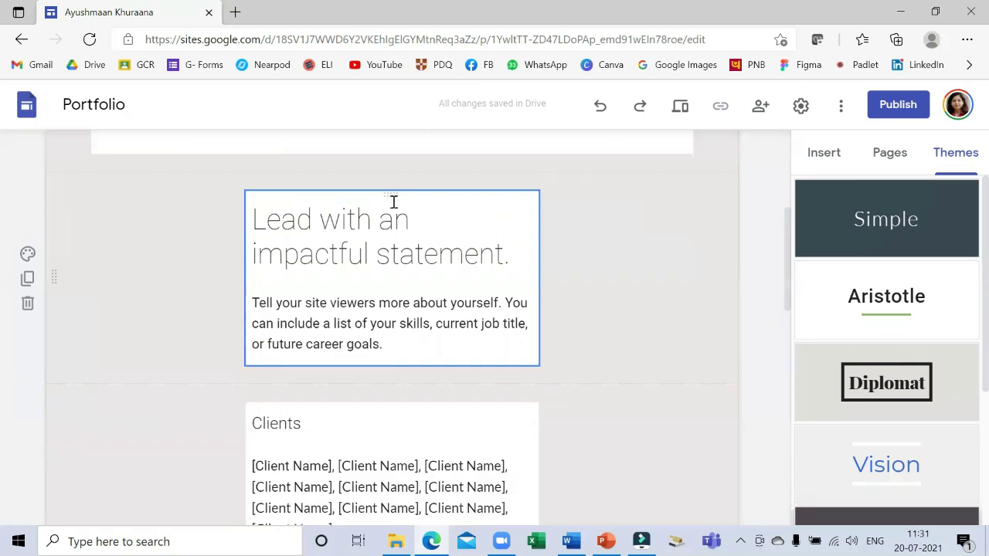
left_click(390, 198)
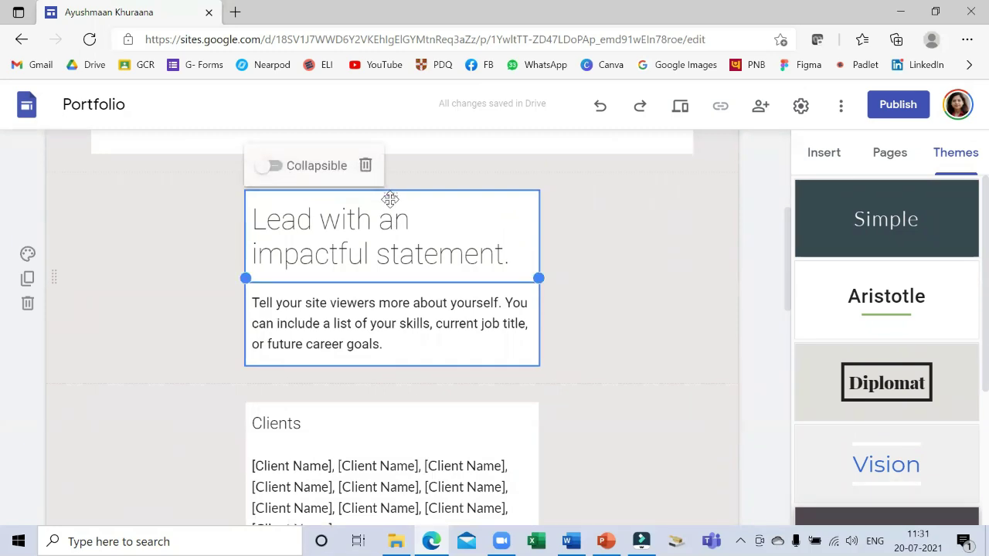
left_click(366, 166)
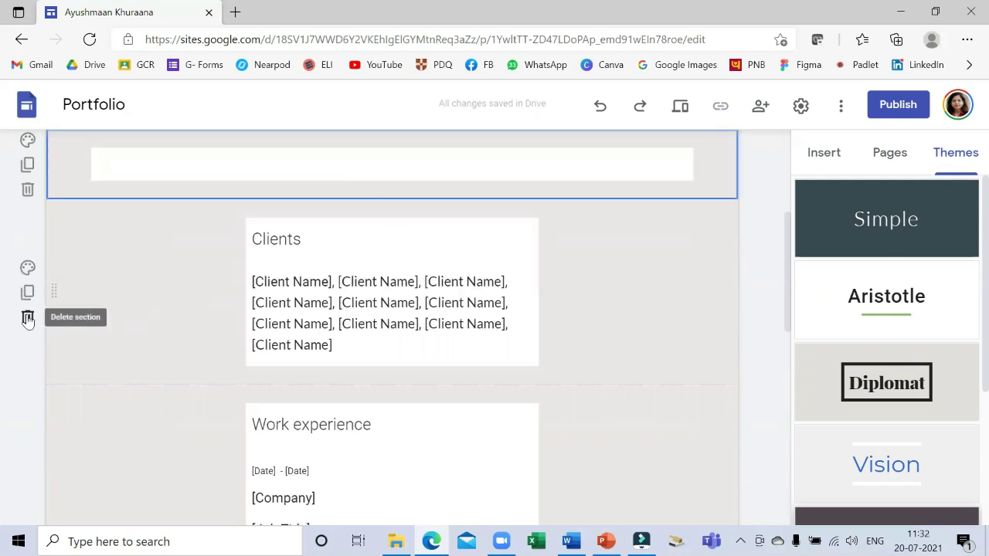
left_click(27, 317)
left_click(28, 437)
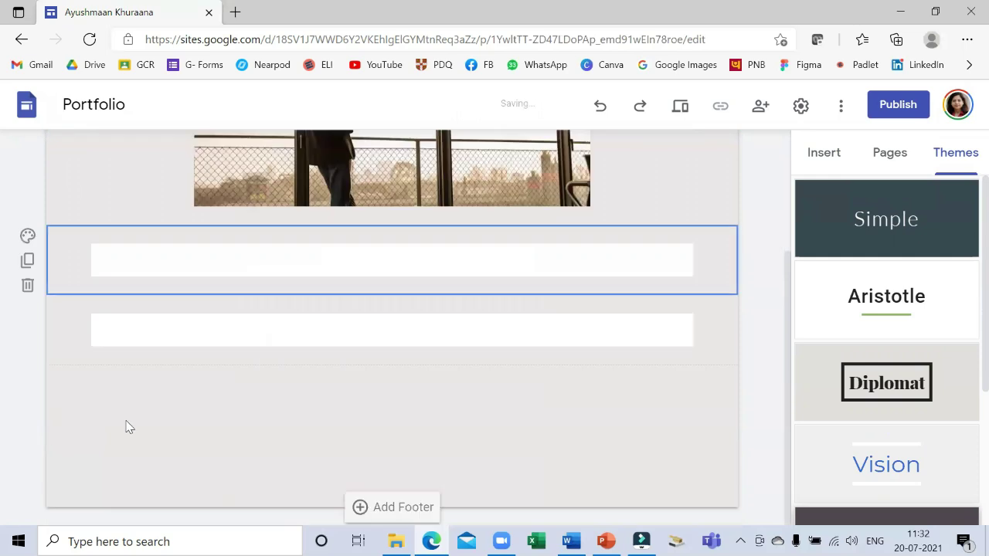
Go to the Project Page.
scroll(464, 370, "up", 3)
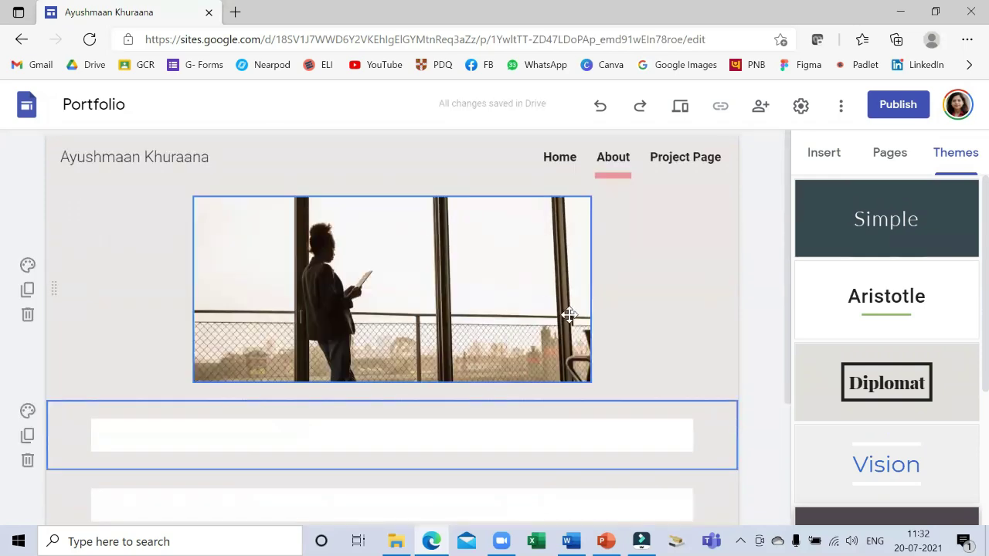
scroll(436, 448, "down", 2)
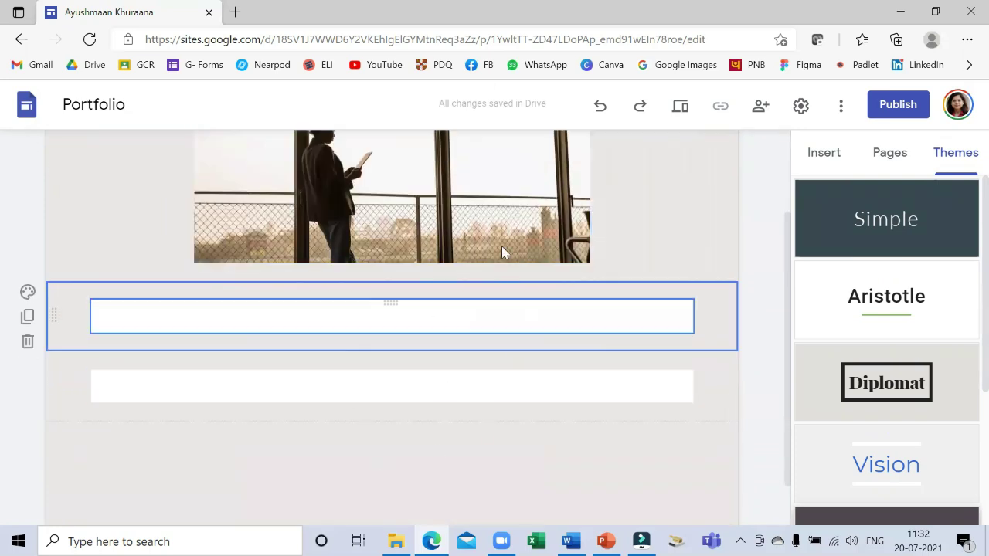
scroll(479, 377, "up", 2)
mouse_move(546, 268)
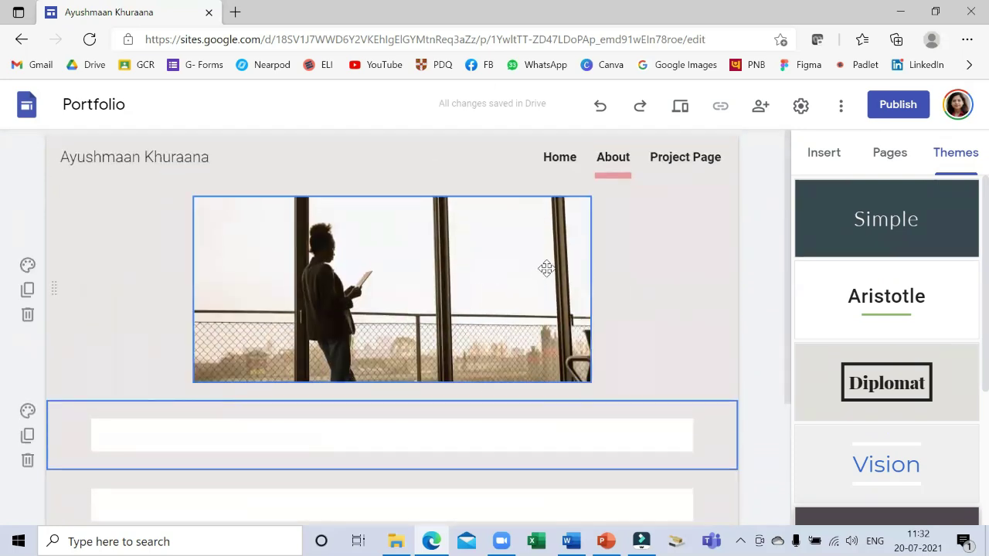
left_click(682, 158)
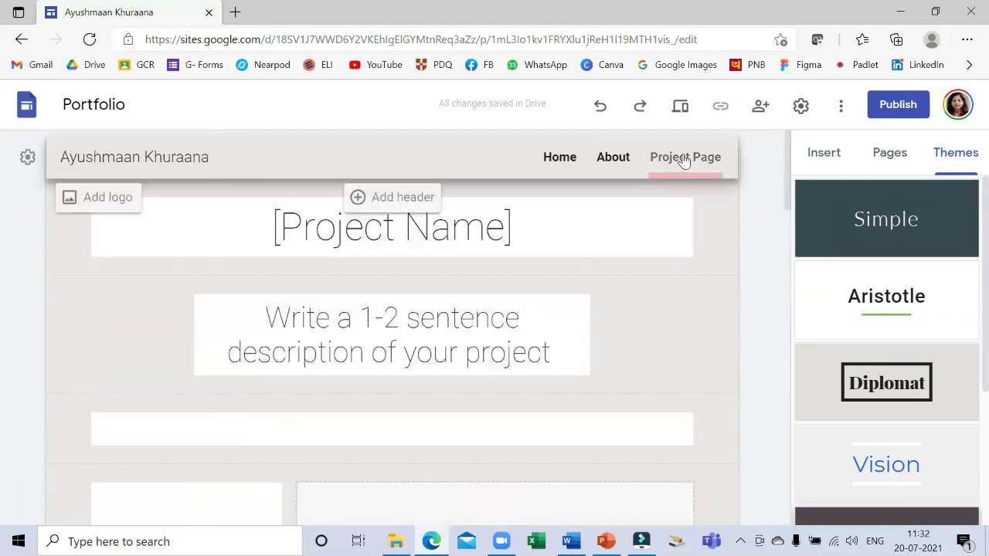
mouse_move(391, 226)
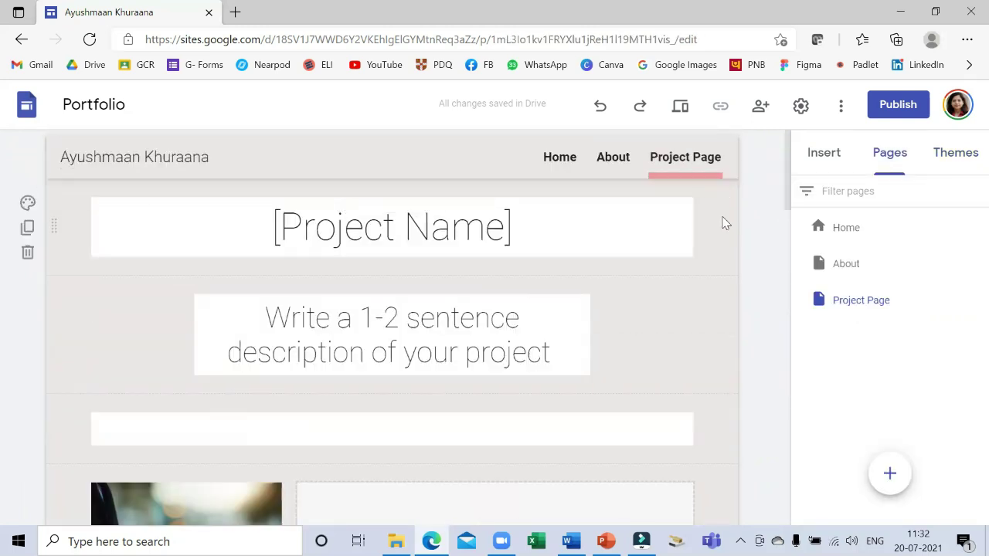
Rename the Project Page to 'English'.
double_click(874, 300)
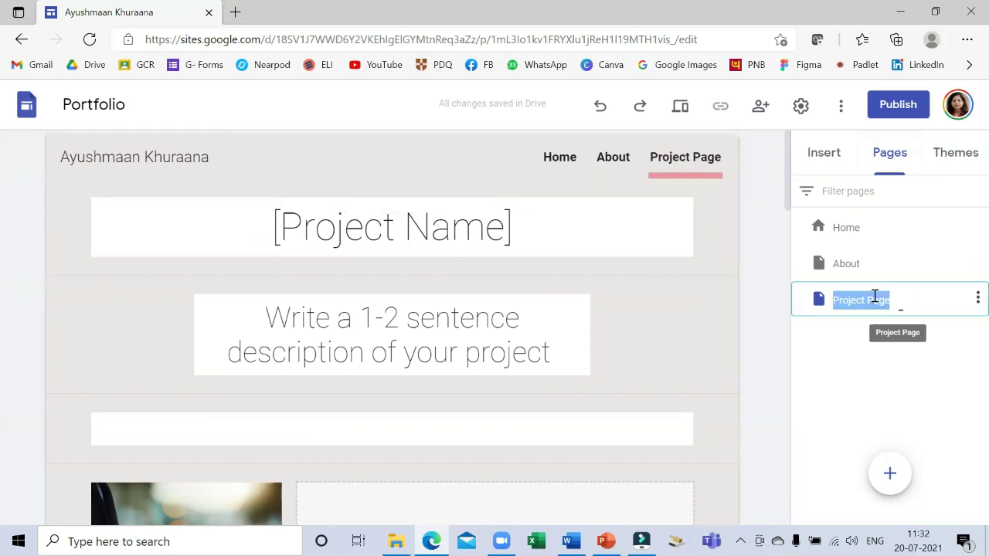
type("En")
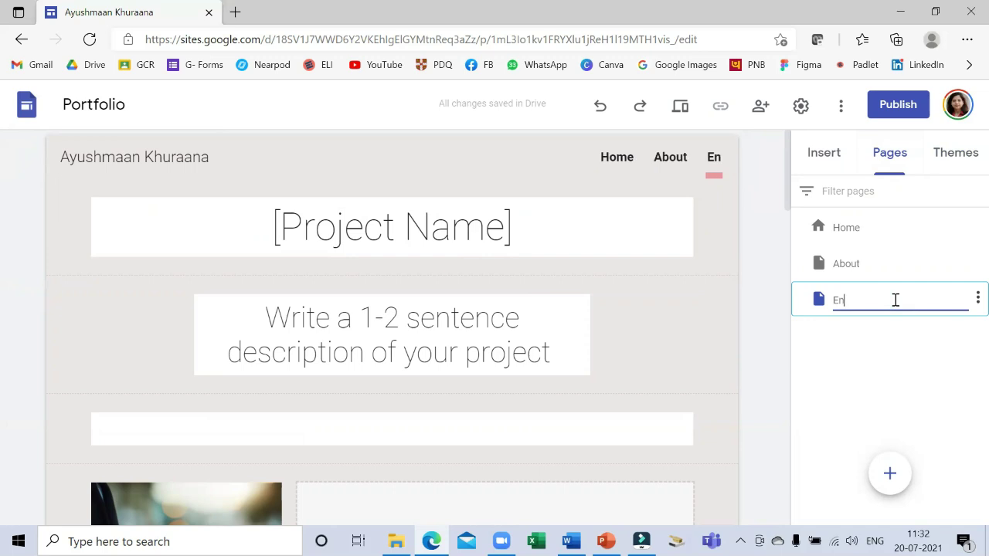
type("glish")
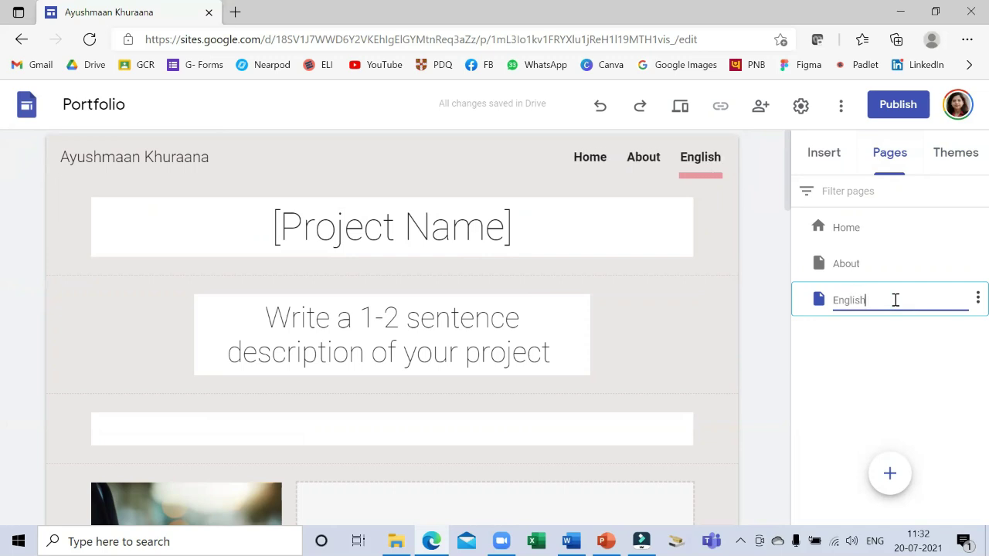
key("Return")
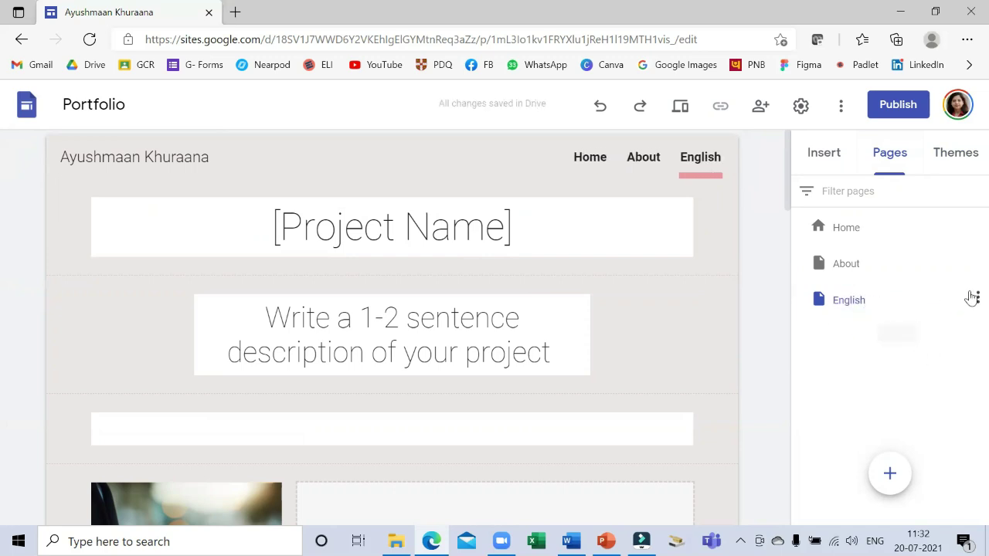
Duplicate the page twice to create 'Hindi' and 'Science' pages.
left_click(976, 298)
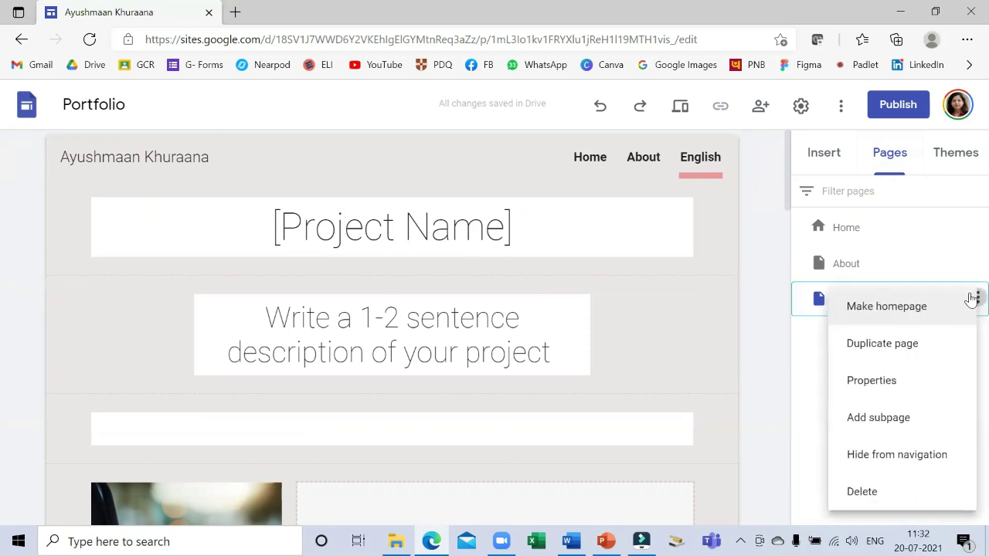
left_click(924, 345)
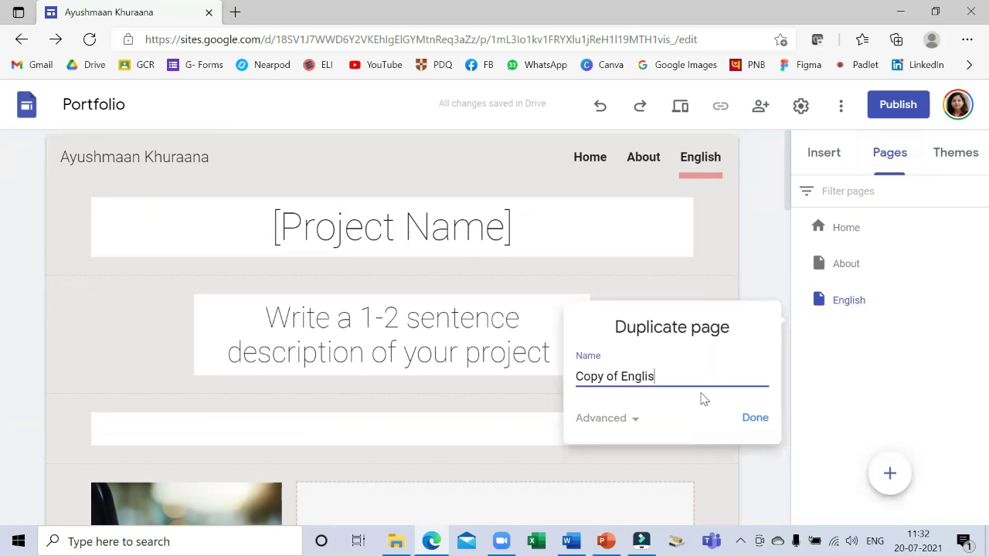
key("BackSpace")
key("BackSpace")
key("BackSpace")
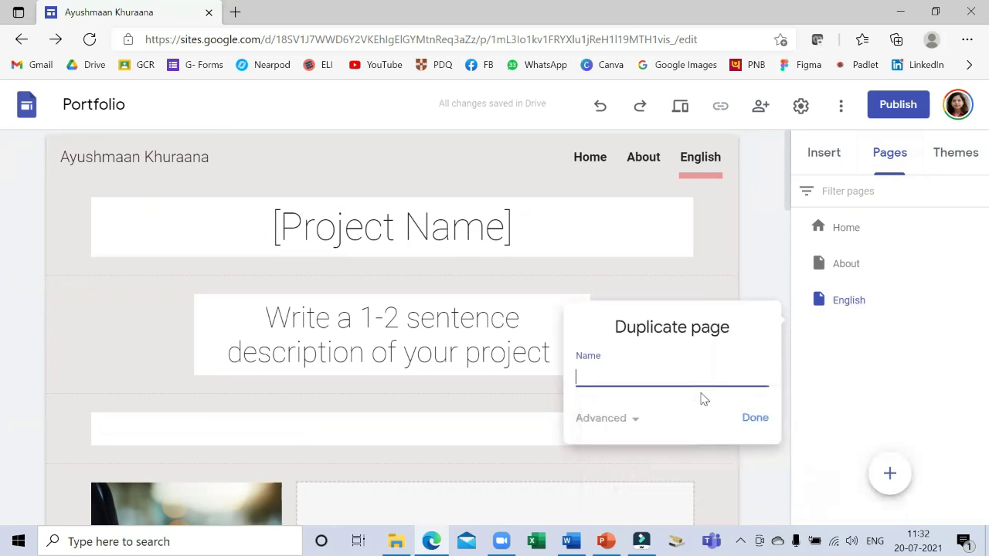
type("Hindi")
left_click(754, 418)
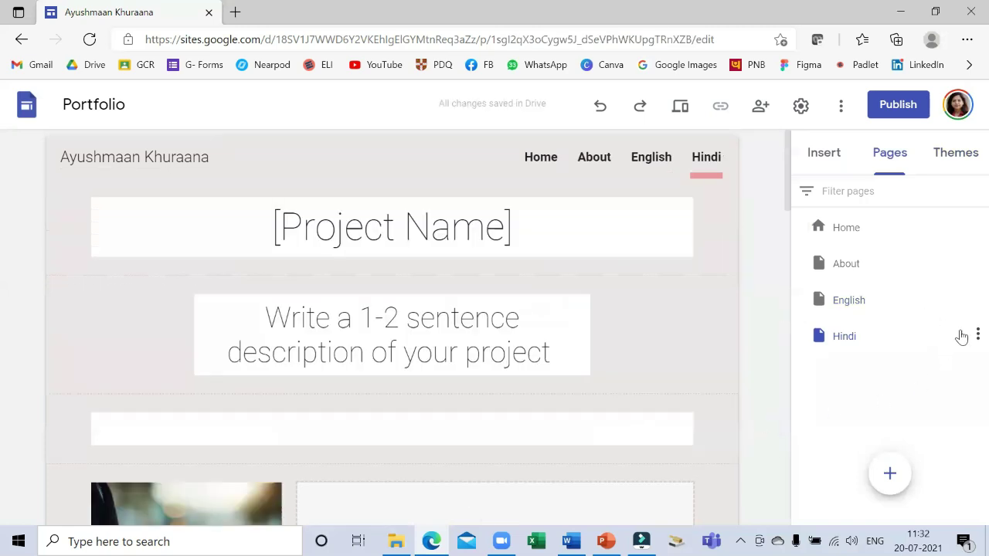
left_click(975, 335)
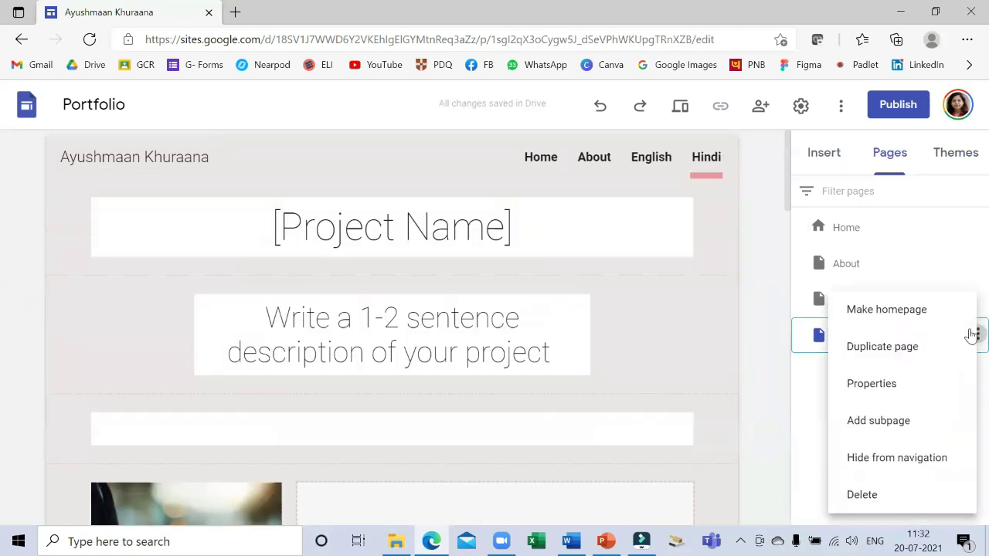
left_click(914, 352)
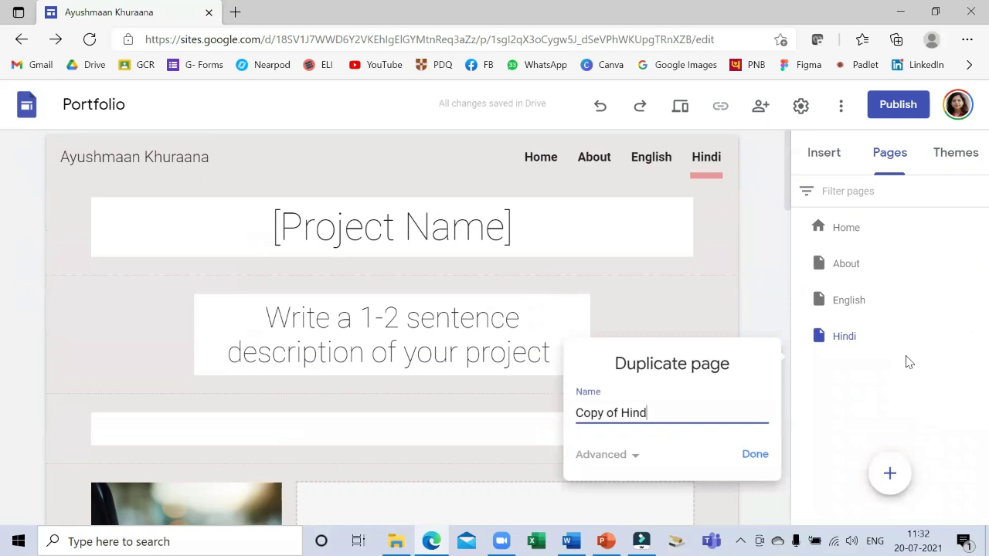
key("BackSpace")
key("BackSpace")
key("BackSpace")
key("BackSpace")
key("BackSpace")
type("Scie")
left_click(762, 461)
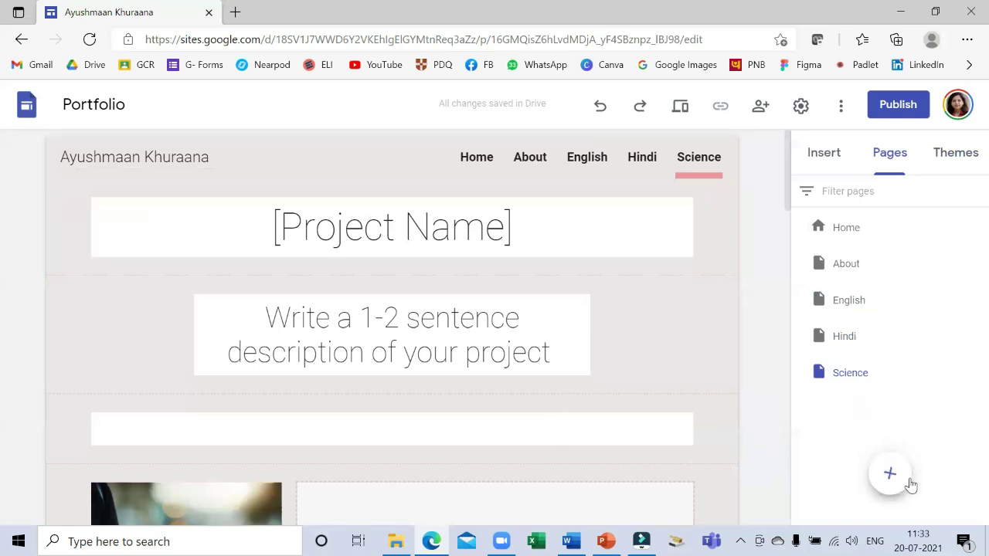
mouse_move(889, 299)
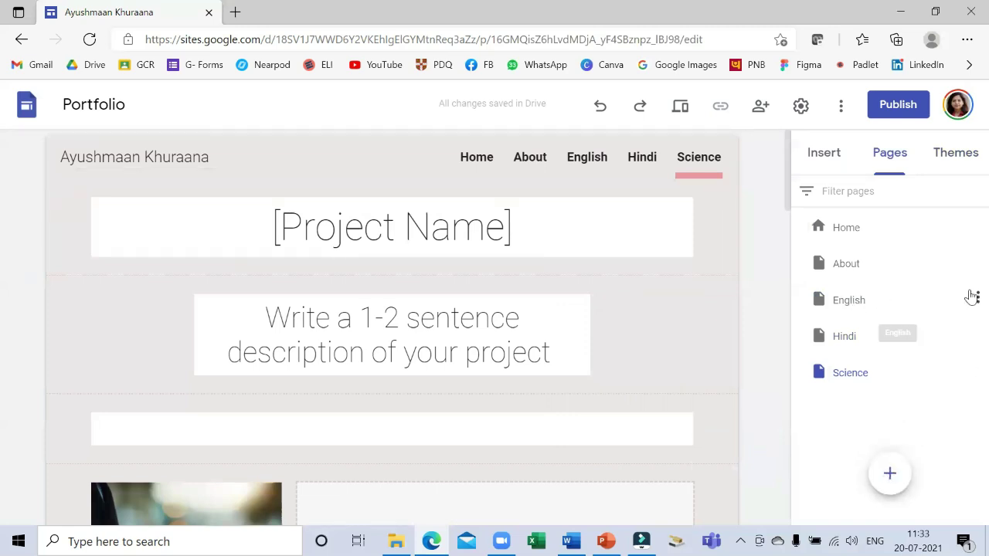
Add 'Creative Writing' and 'Reading Assignments' subpages under English.
left_click(976, 298)
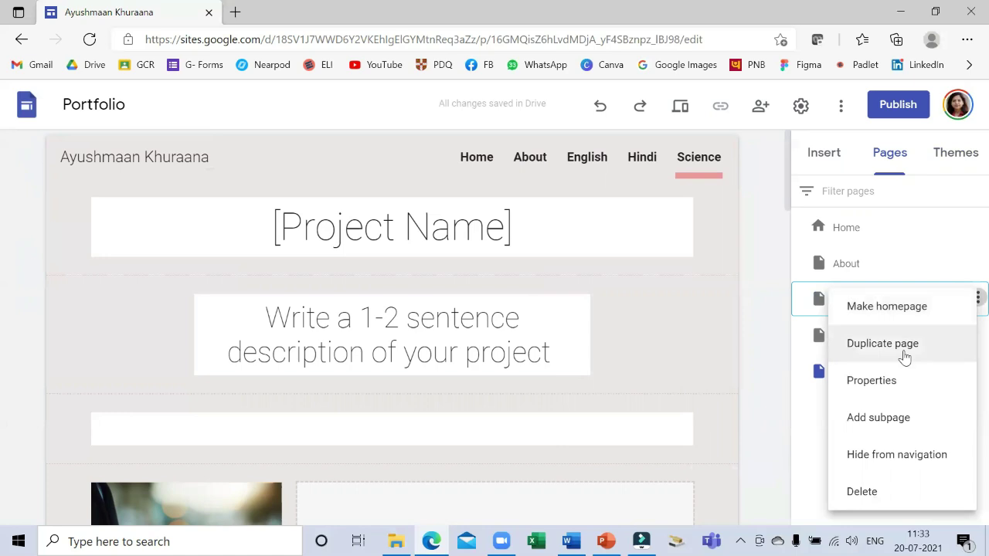
left_click(895, 419)
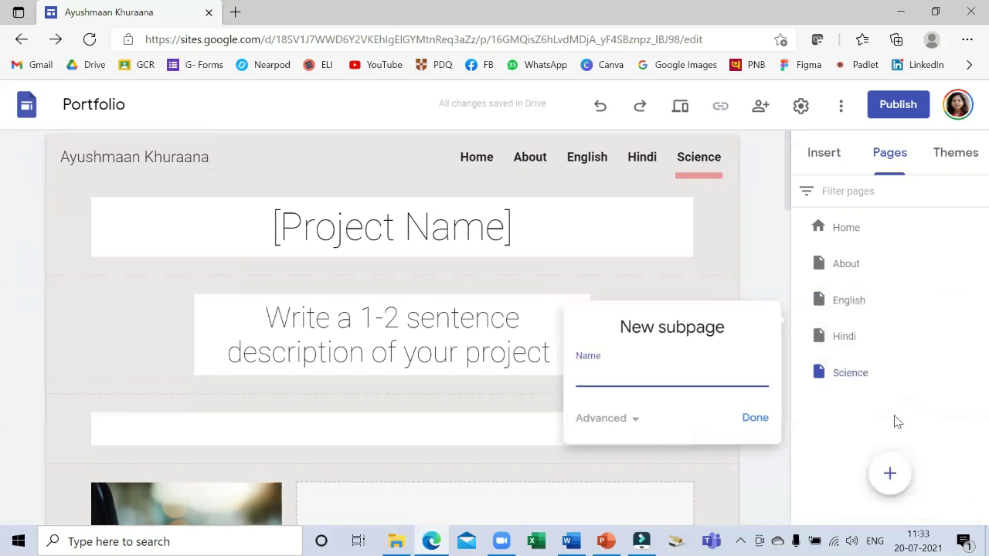
type("Cre")
type("ative Writing")
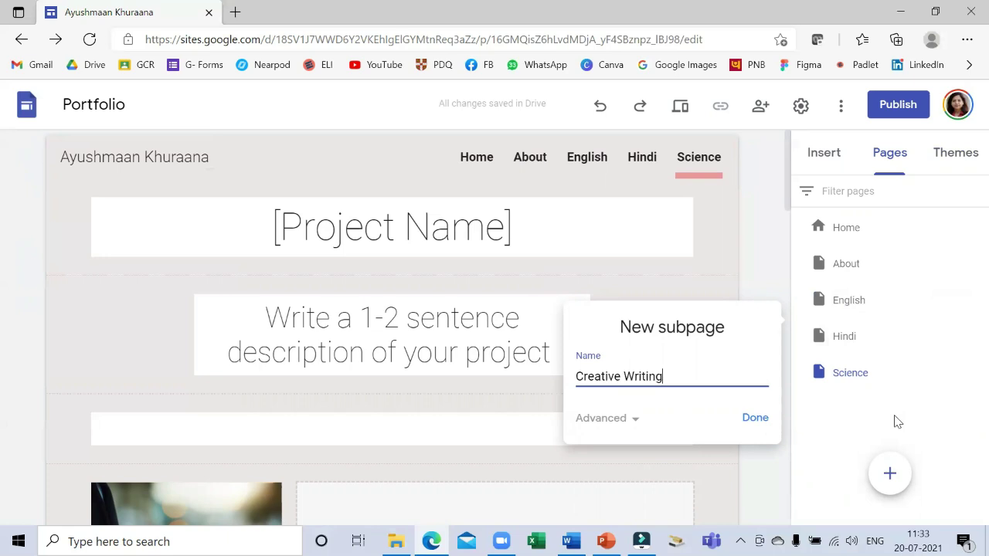
left_click(758, 421)
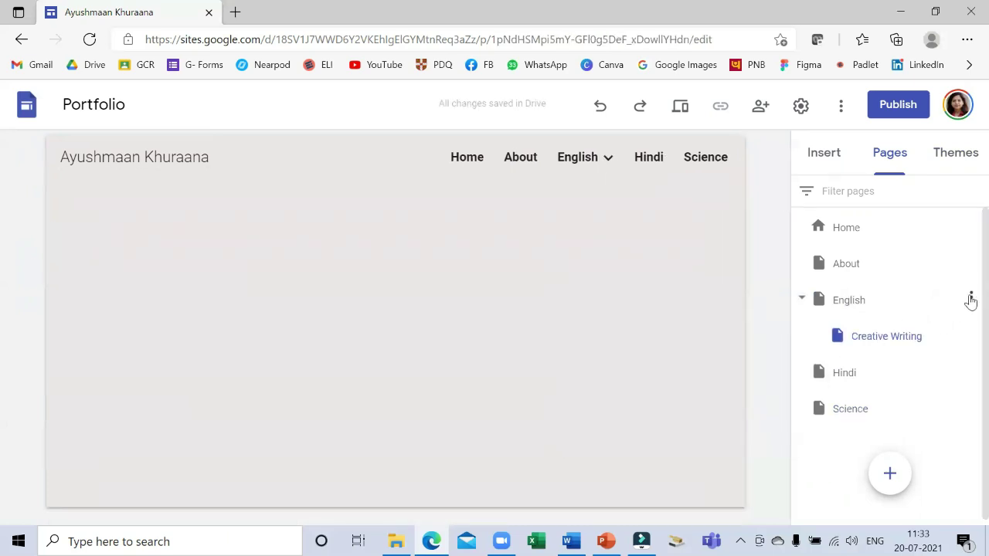
left_click(970, 300)
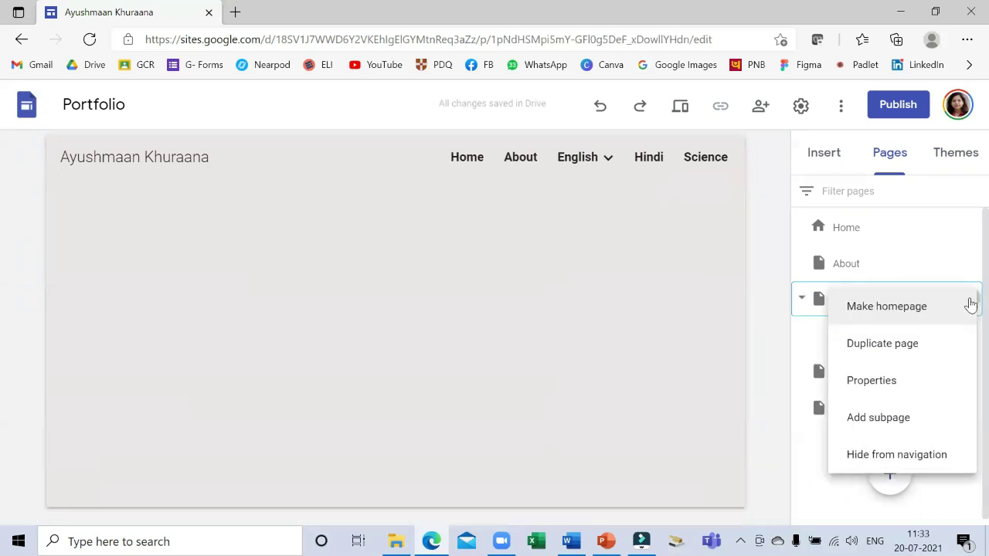
left_click(923, 417)
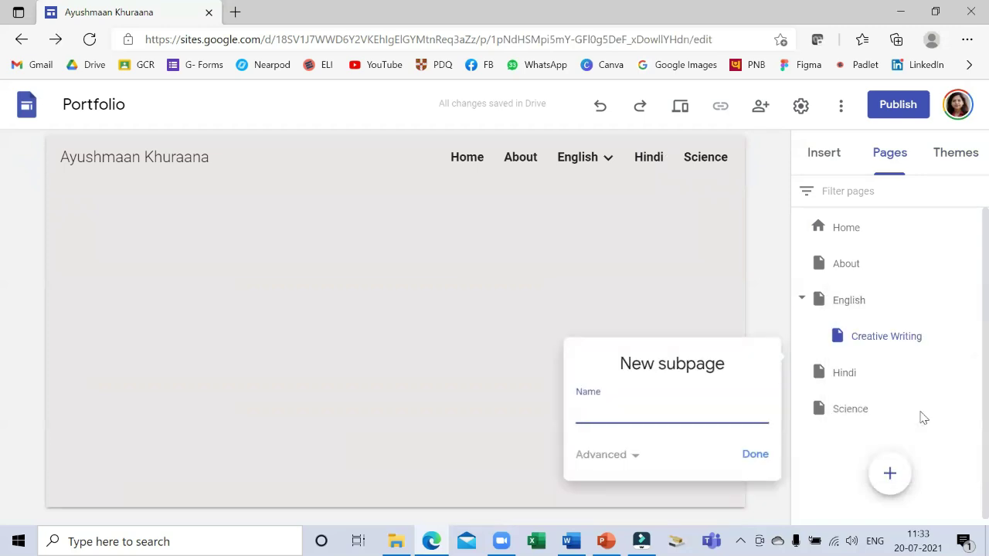
type("Reading Assignments")
left_click(755, 455)
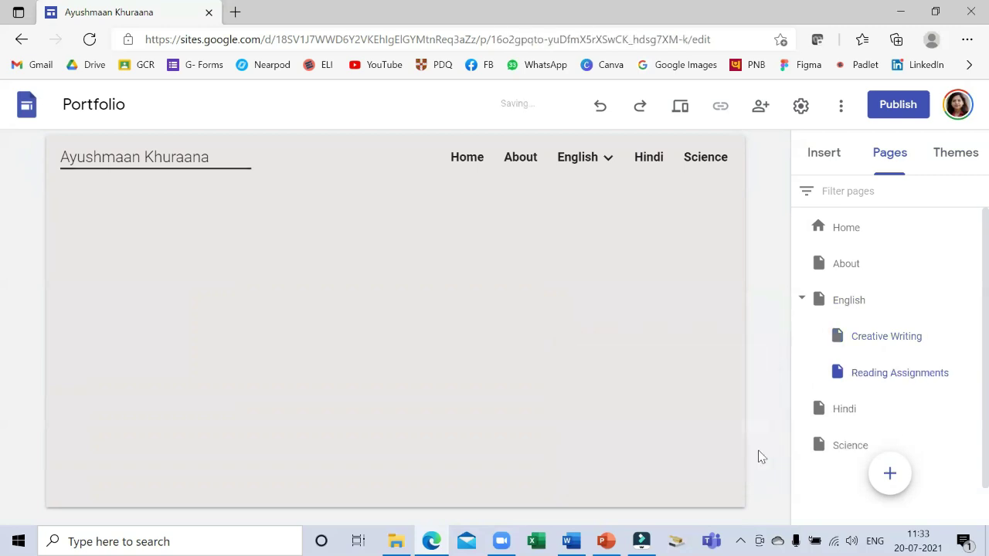
Add 'Test Scores' and 'Reflections' subpages under English.
left_click(970, 298)
left_click(898, 420)
type("Reading Assignm")
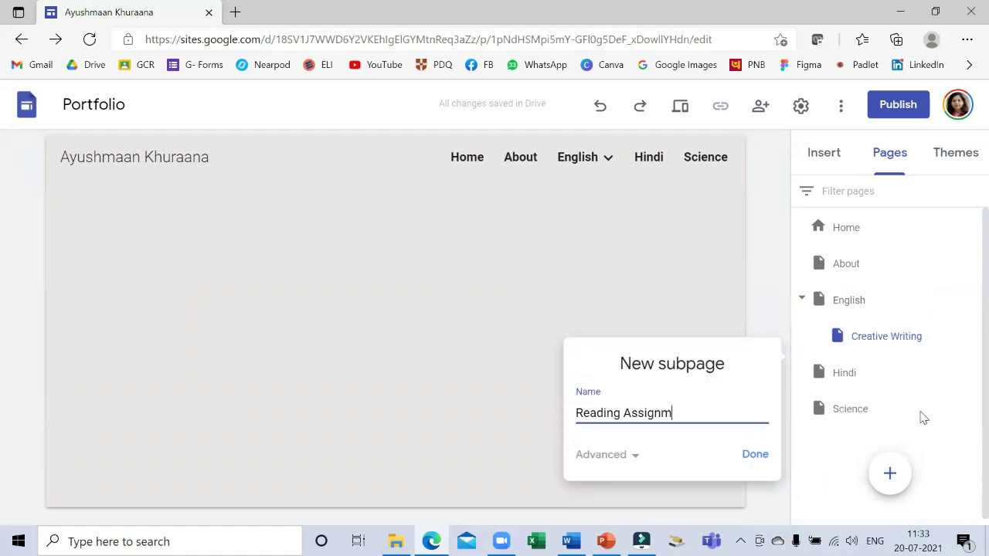
type("Test Scores")
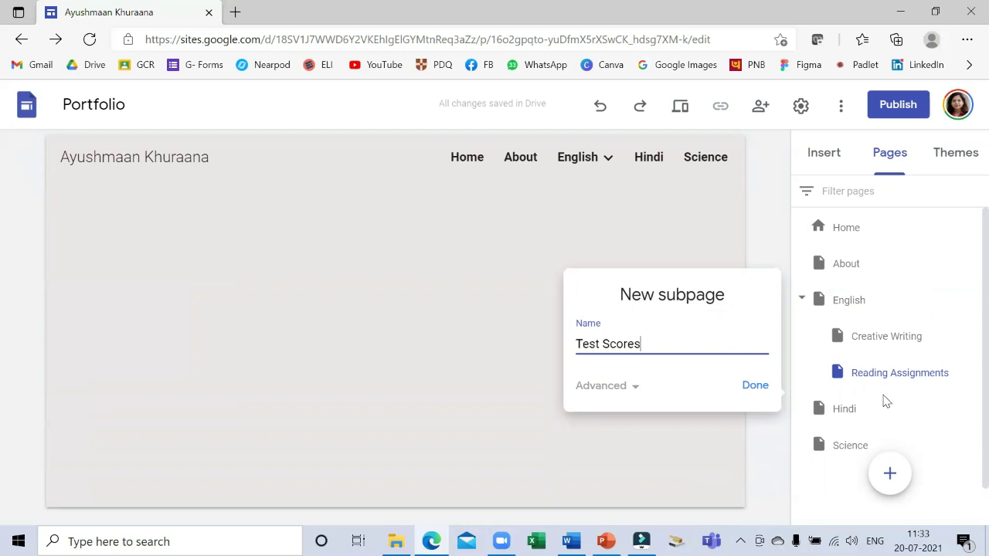
key("Return")
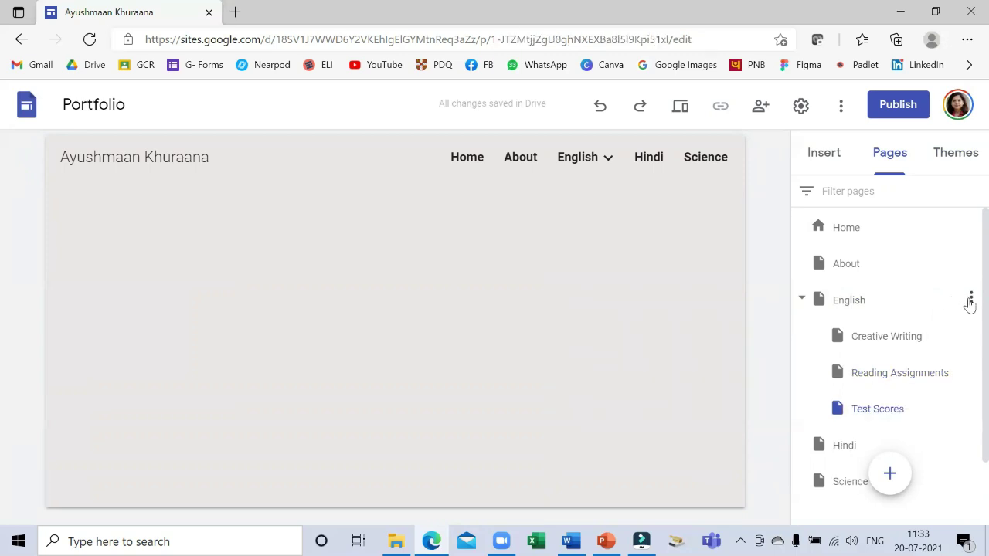
left_click(970, 299)
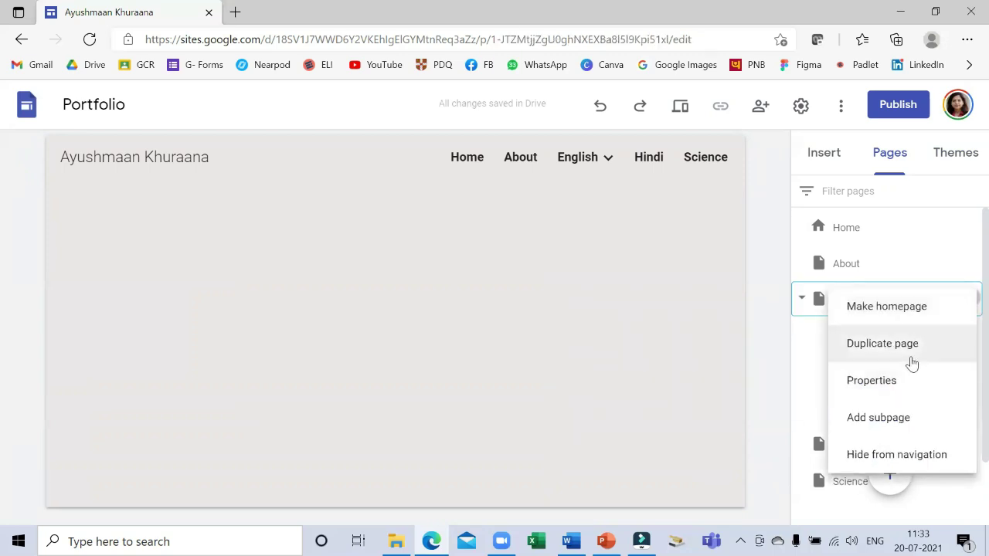
left_click(905, 424)
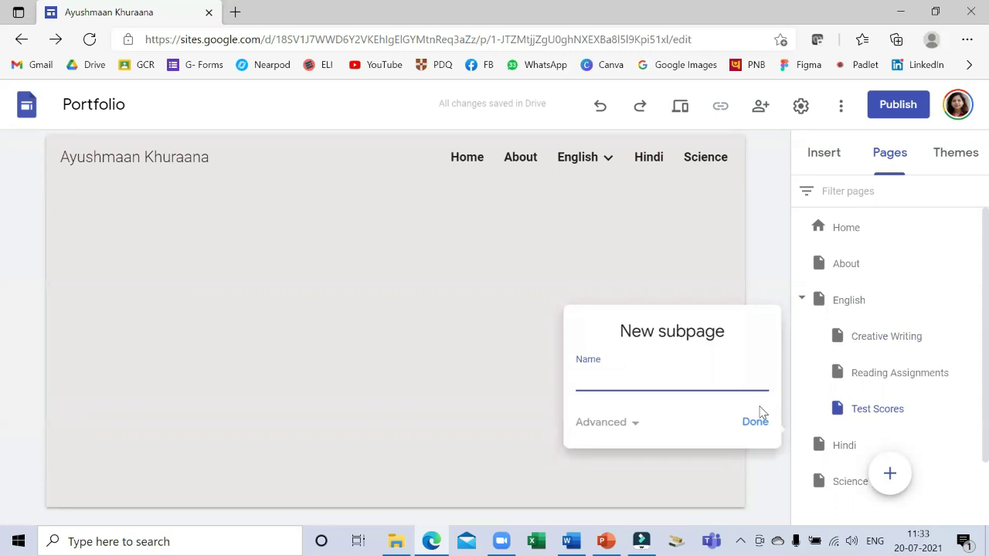
type("Reflections")
left_click(756, 422)
scroll(896, 405, "down", 2)
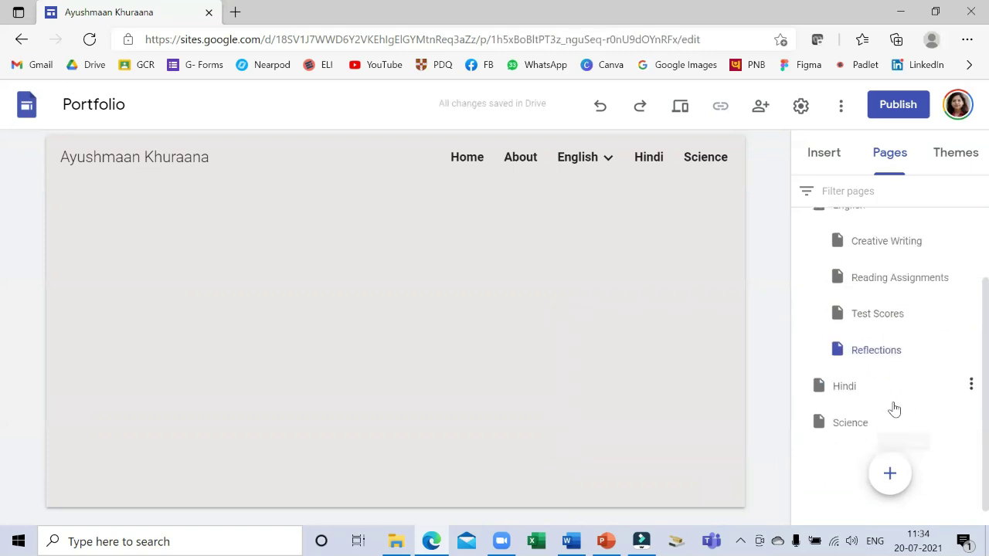
mouse_move(869, 422)
scroll(866, 410, "up", 2)
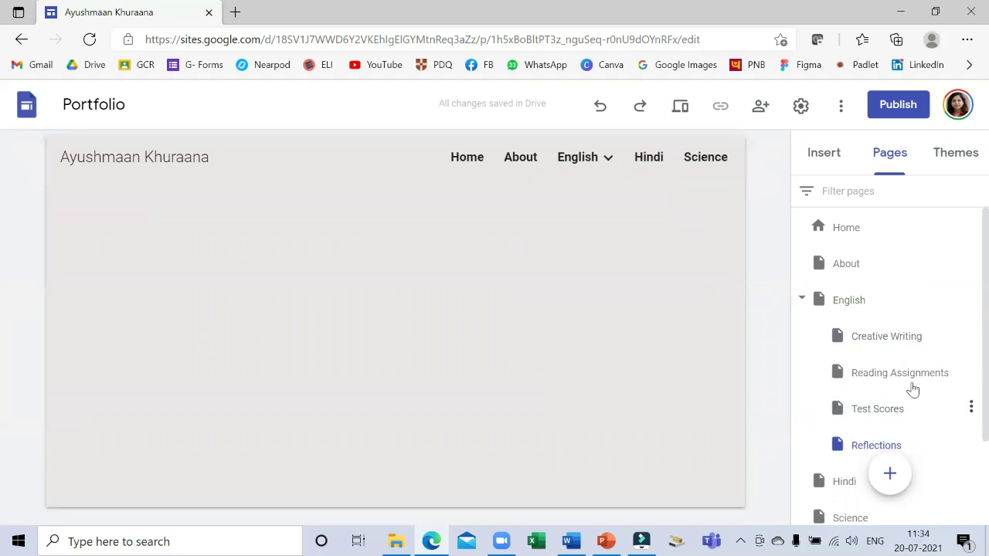
Open the Creative Writing subpage and show the Insert content blocks.
scroll(896, 375, "down", 1)
mouse_move(584, 157)
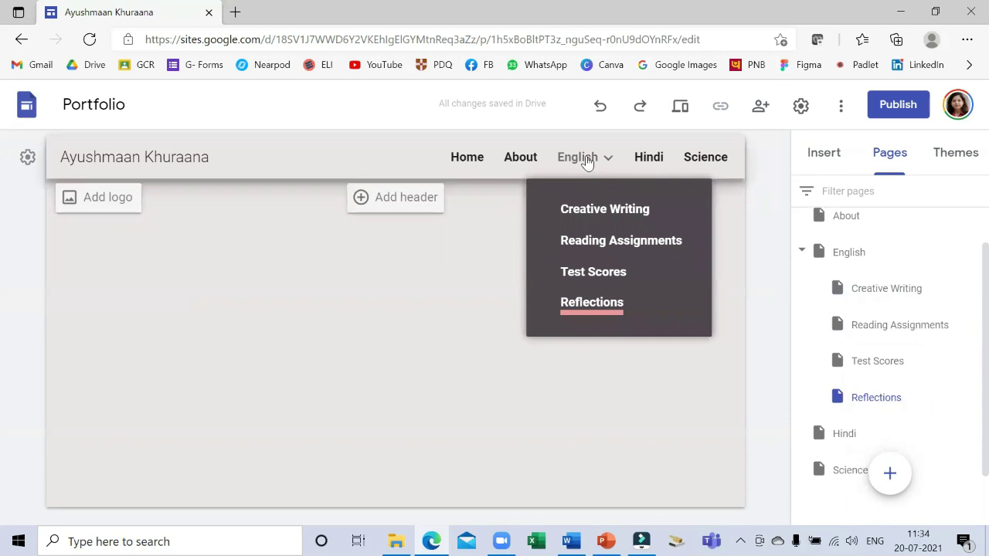
left_click(592, 210)
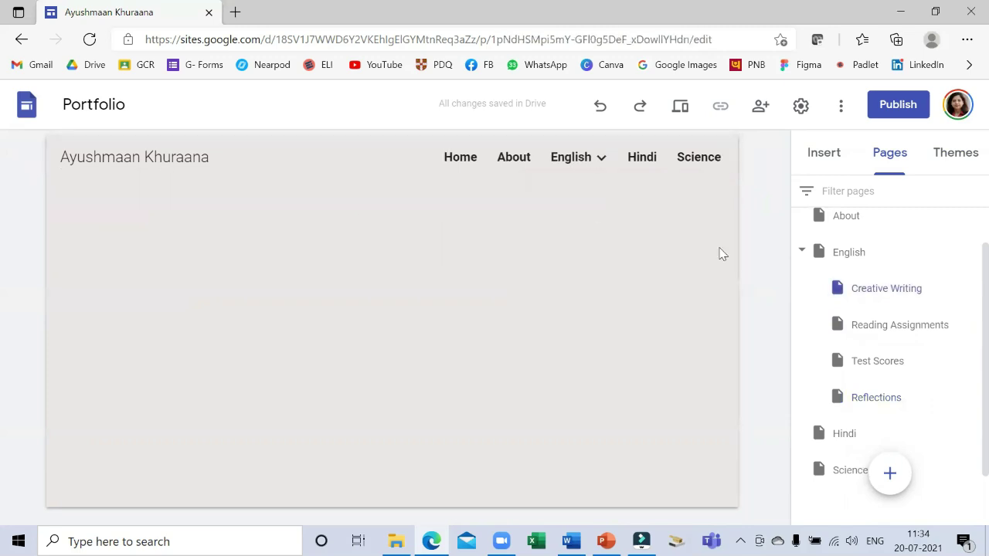
left_click(824, 152)
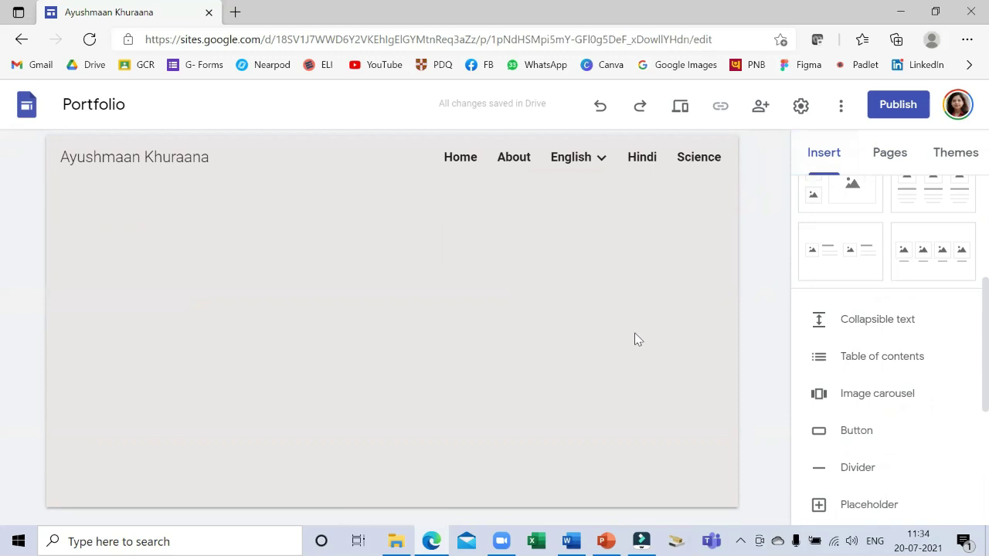
mouse_move(232, 162)
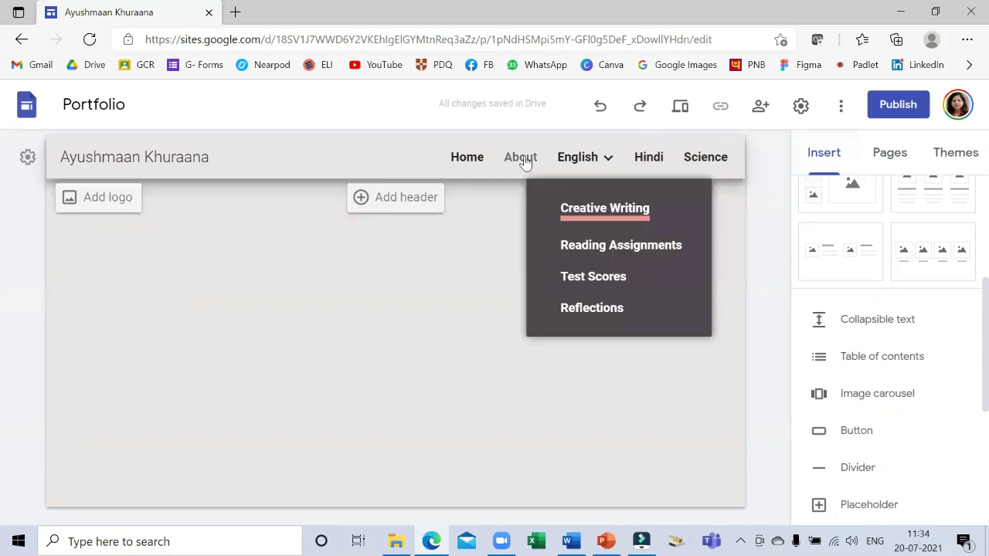
Return to the Home page and bring up the site's sharing settings.
left_click(461, 159)
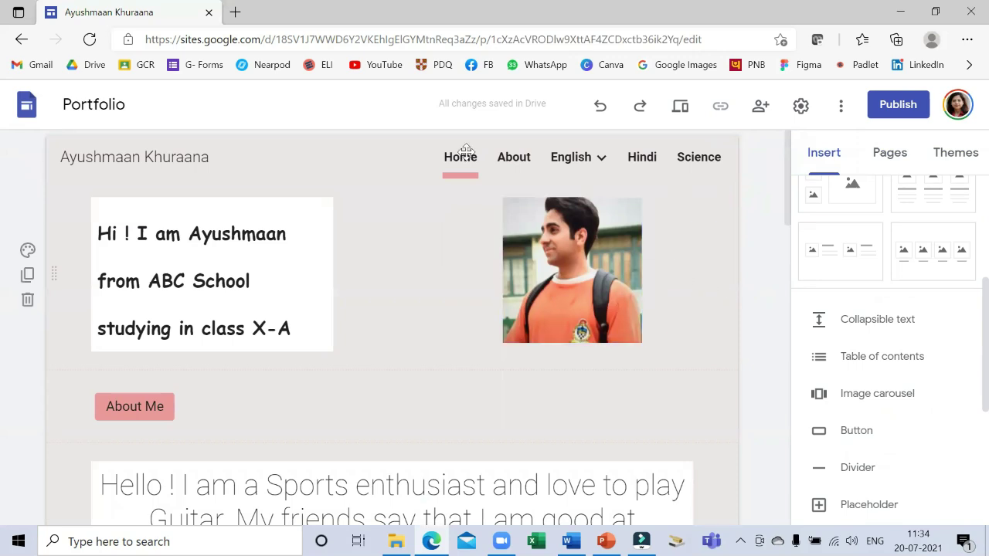
scroll(690, 273, "down", 3)
scroll(690, 282, "down", 2)
scroll(691, 270, "up", 2)
scroll(691, 259, "up", 4)
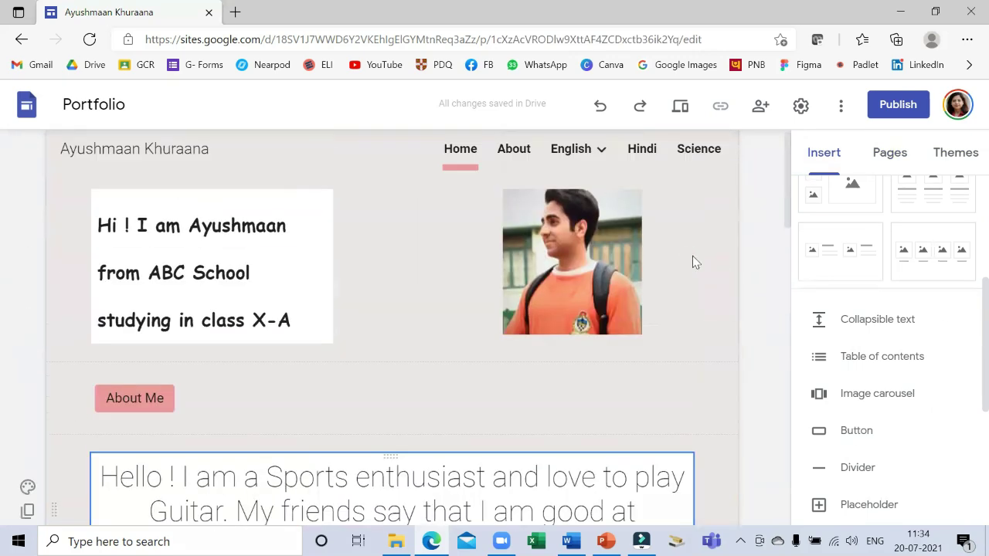
left_click(759, 107)
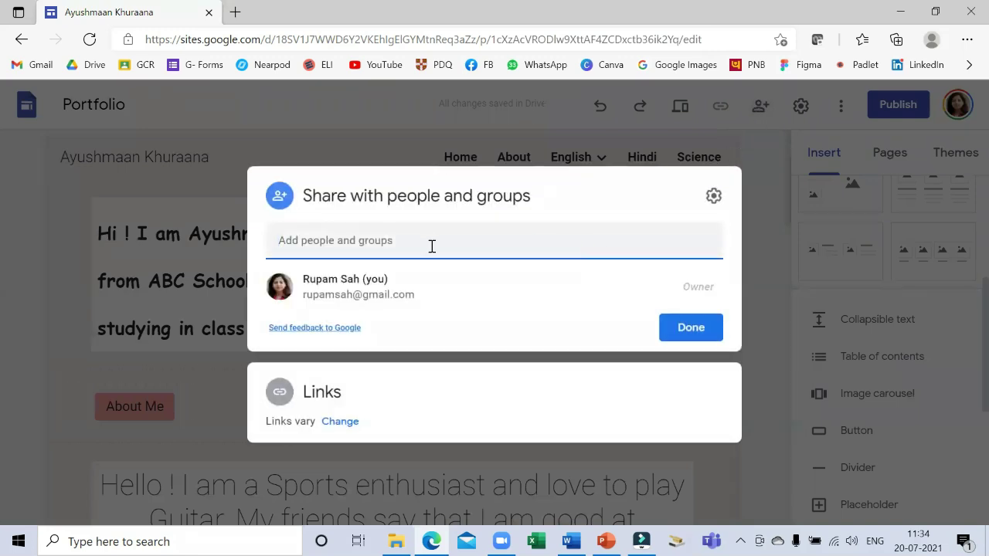
Publish the site after checking its web address and that anyone can view it.
left_click(691, 327)
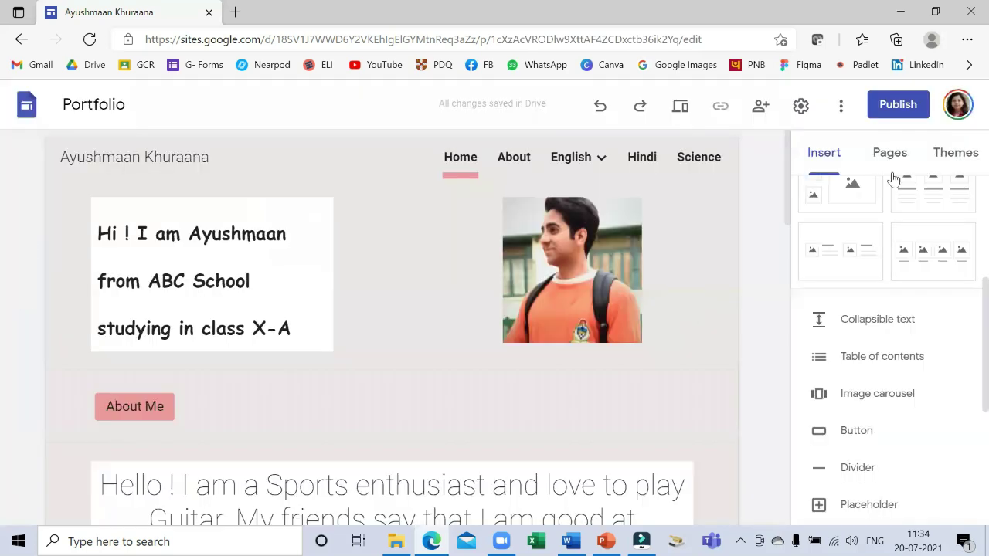
left_click(896, 105)
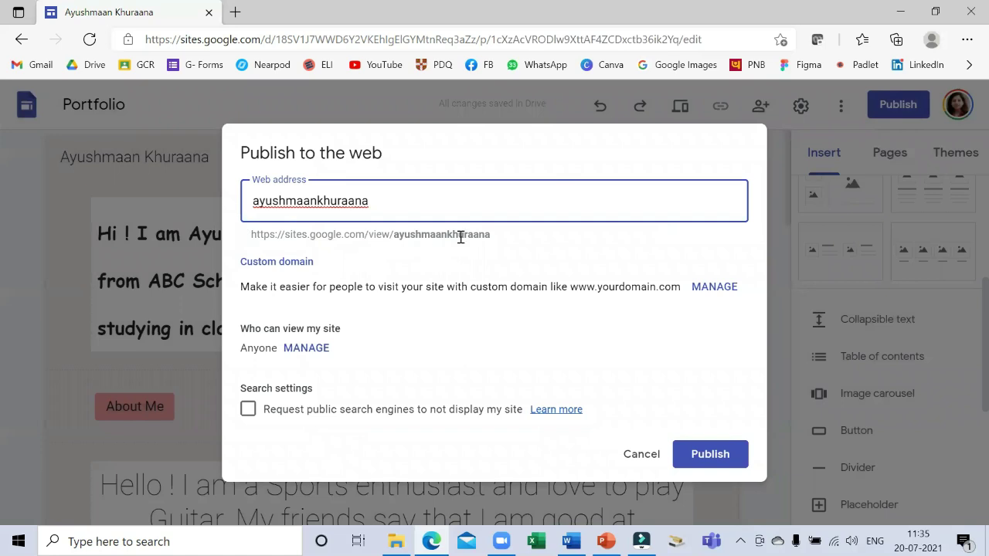
left_click_drag(489, 237, 248, 240)
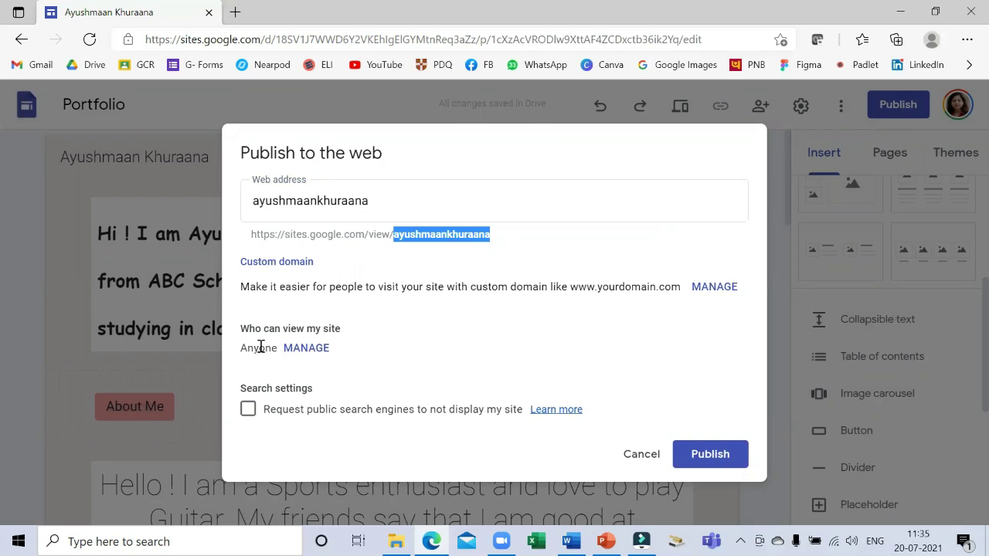
left_click(302, 348)
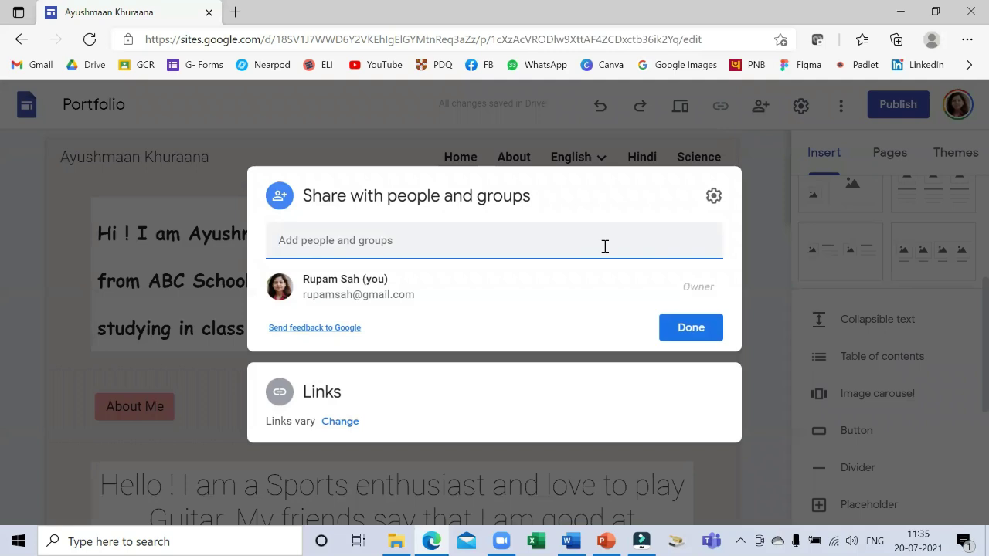
left_click(691, 327)
type("ayushmaankhuraana")
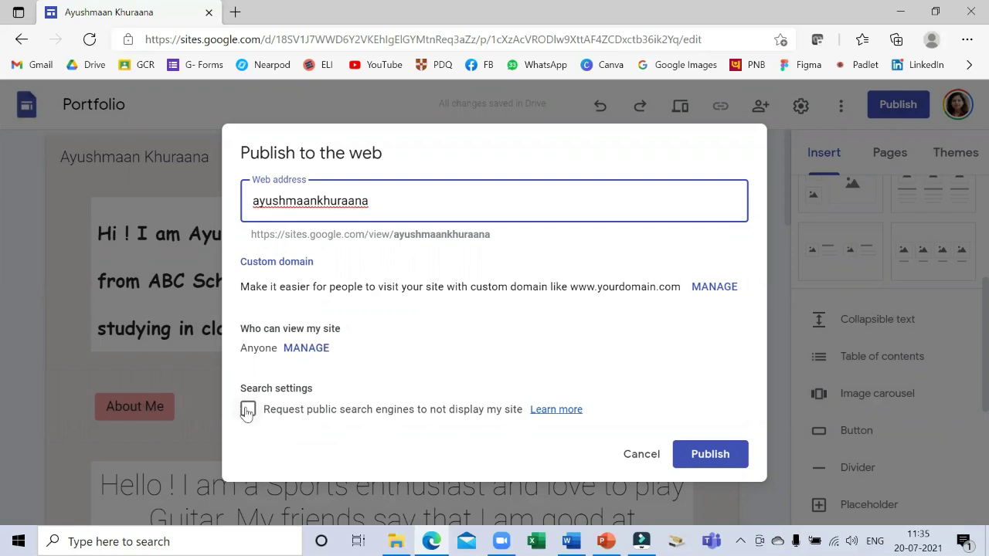
left_click(712, 459)
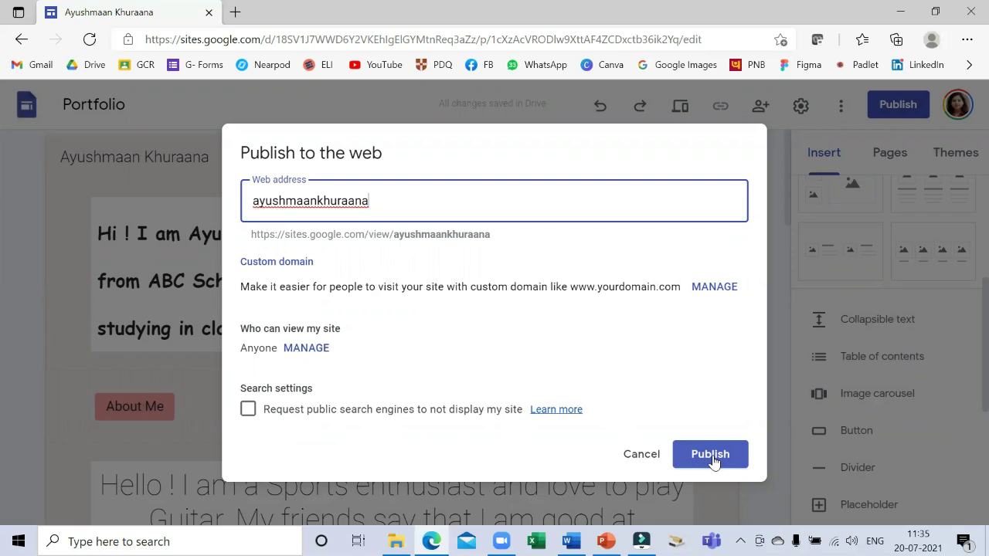
Confirm publishing and preview the site as visitors see it.
left_click(712, 458)
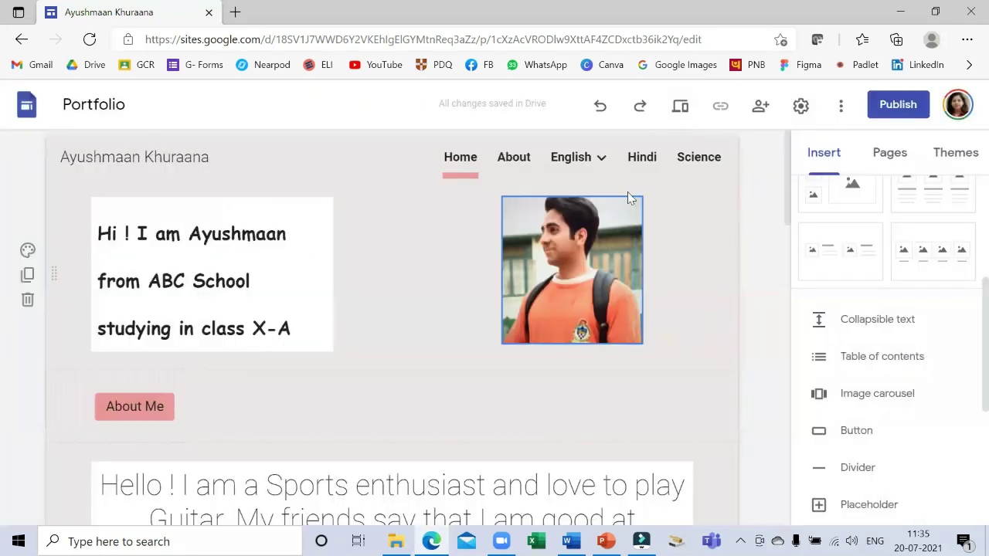
left_click(680, 108)
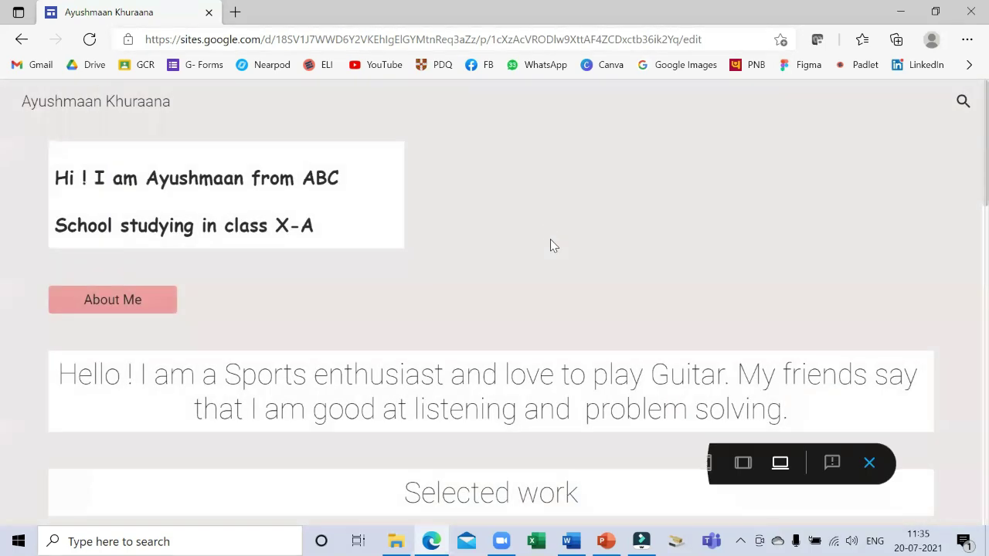
scroll(418, 298, "down", 5)
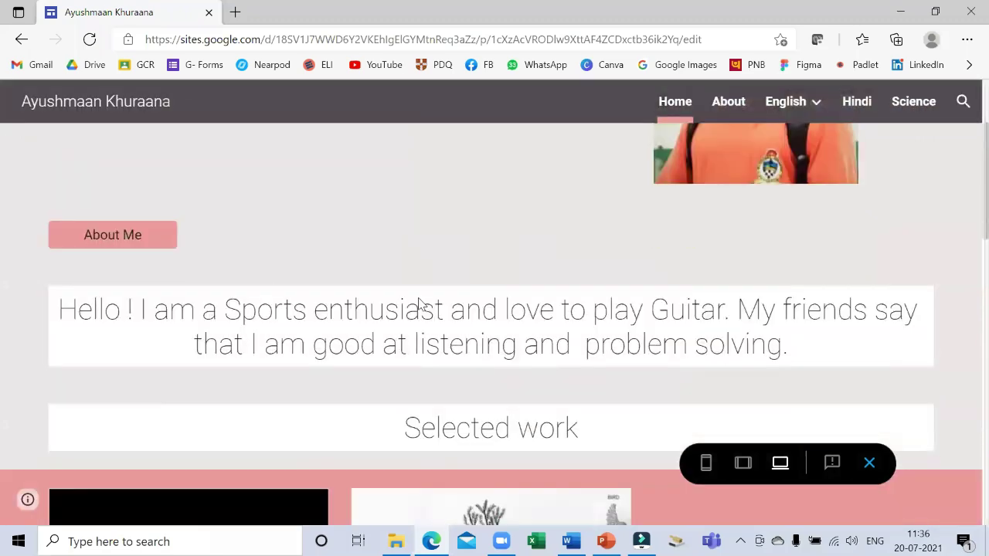
scroll(421, 303, "down", 2)
scroll(426, 302, "down", 3)
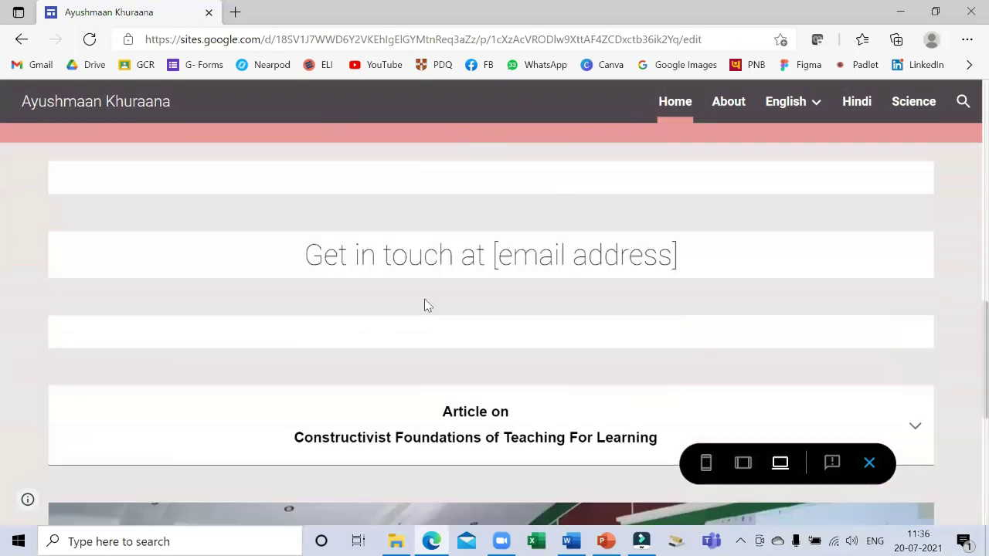
scroll(425, 304, "down", 2)
Scroll through the previewed Home page, then view the About page.
scroll(426, 304, "up", 10)
scroll(541, 254, "down", 4)
scroll(564, 289, "down", 5)
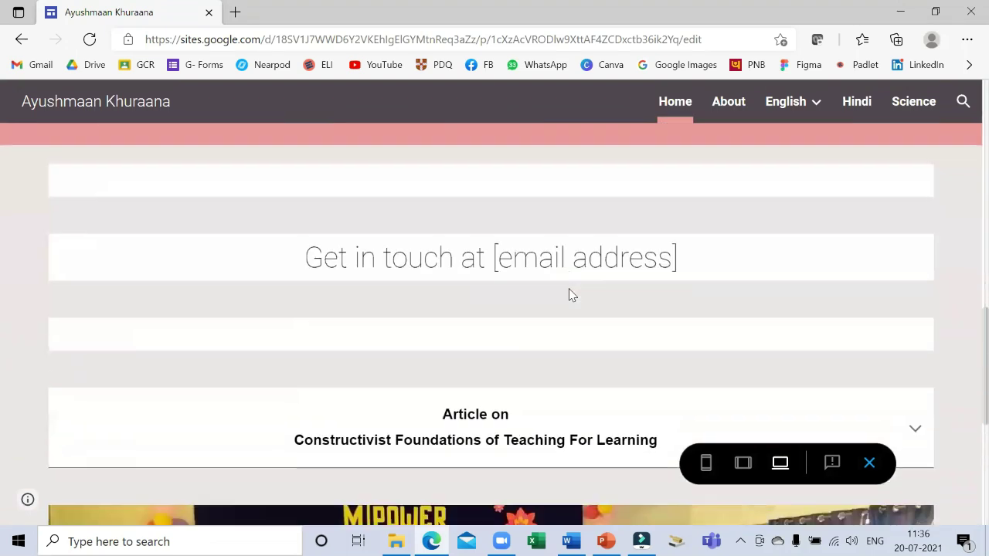
scroll(576, 278, "down", 4)
scroll(588, 245, "down", 1)
scroll(588, 246, "up", 5)
scroll(611, 221, "up", 5)
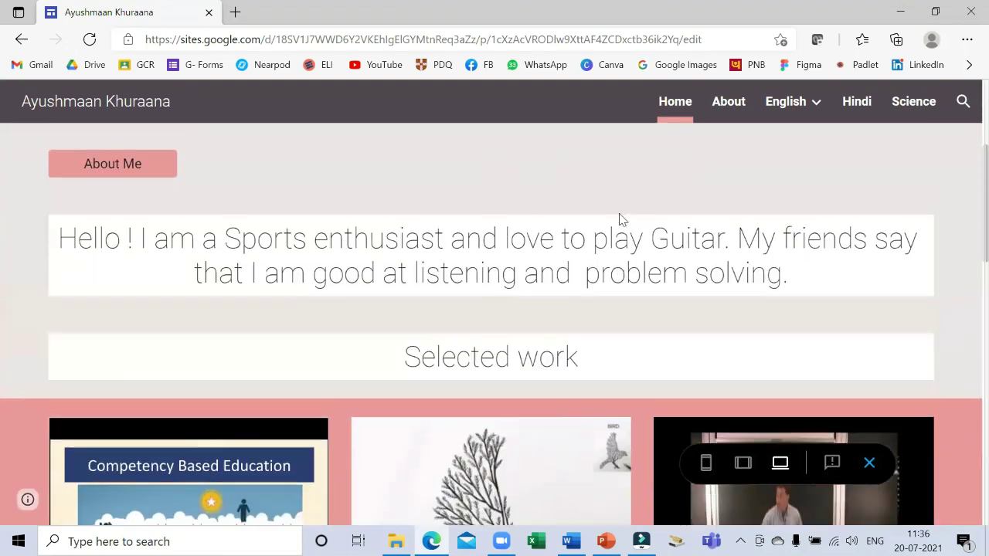
scroll(622, 219, "up", 5)
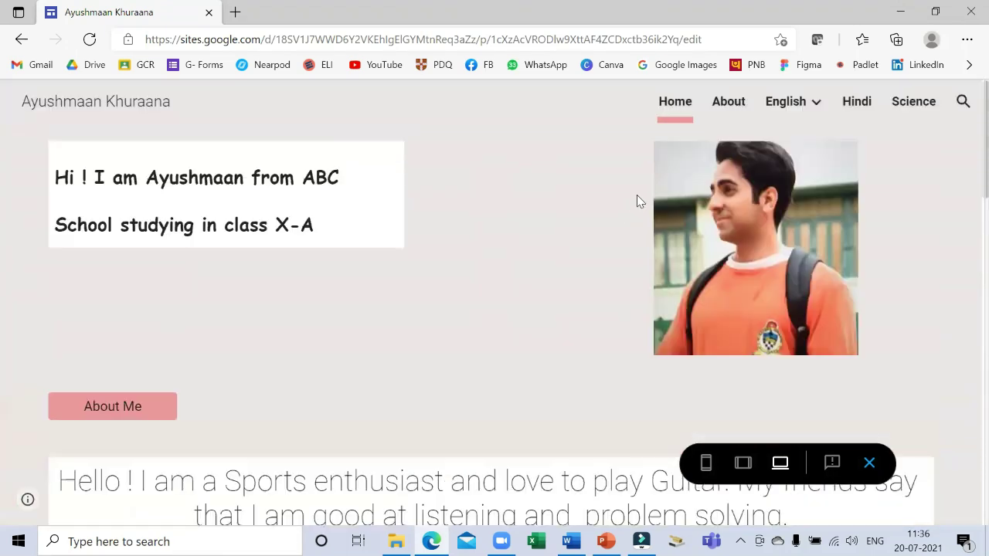
left_click(725, 103)
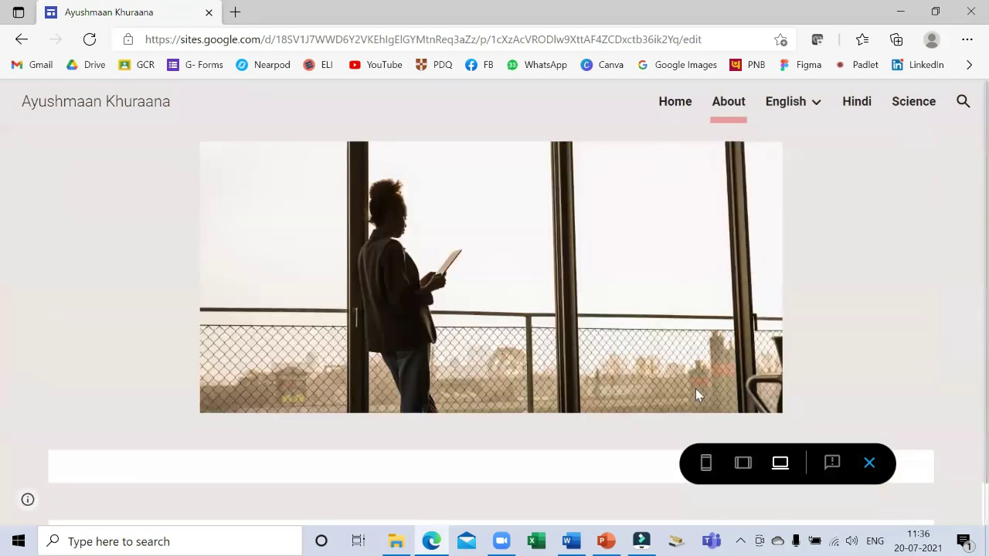
Exit the preview with Esc to return to the Home page editor.
key("Escape")
mouse_move(670, 319)
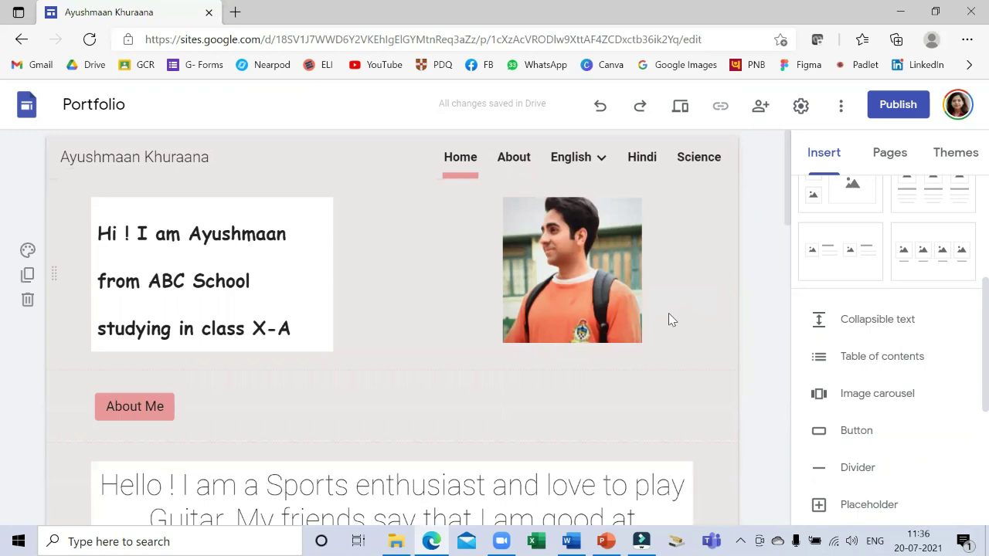